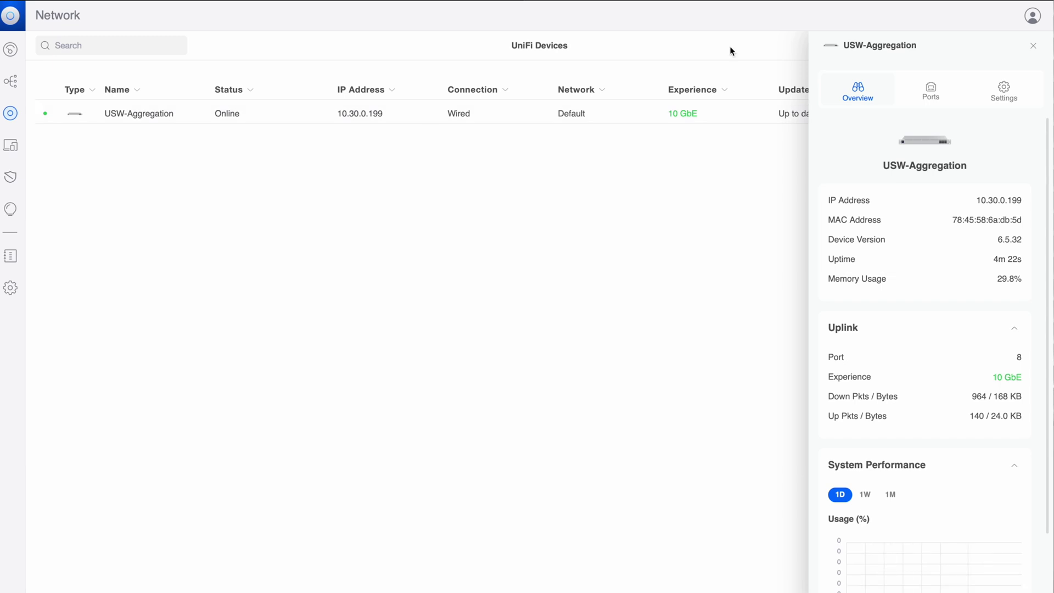
Step: Review the USW-Aggregation switch's Ports layout, then scroll through its Settings options
{"action": "left_click", "coordinate": [931, 92]}
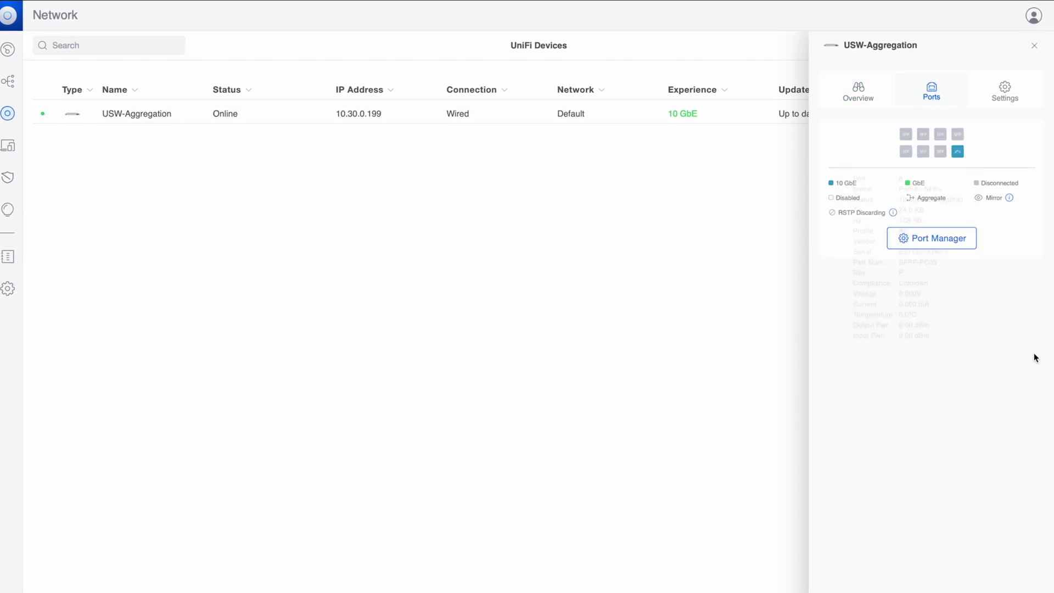
{"action": "left_click", "coordinate": [991, 91]}
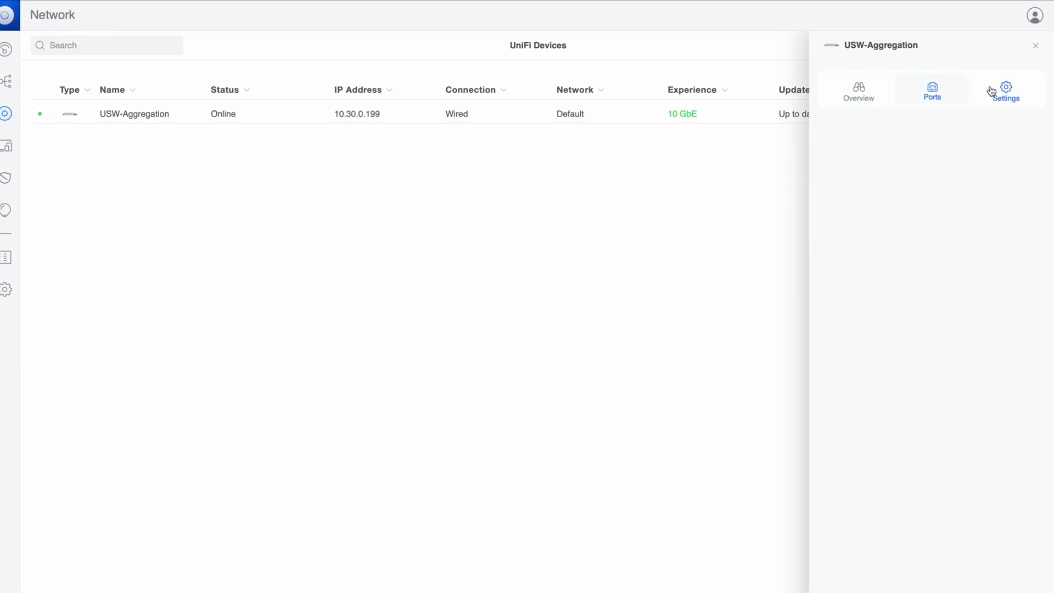
{"action": "scroll", "coordinate": [882, 252], "scroll_direction": "down", "scroll_amount": 5}
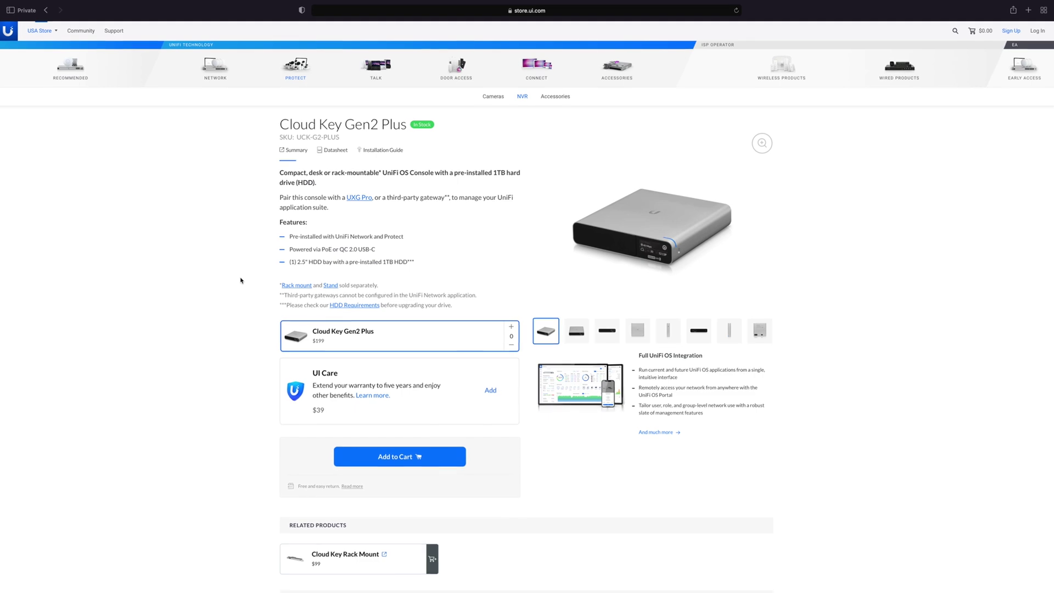
Step: Highlight the $199 price on the Cloud Key Gen2 Plus store page
{"action": "double_click", "coordinate": [325, 341]}
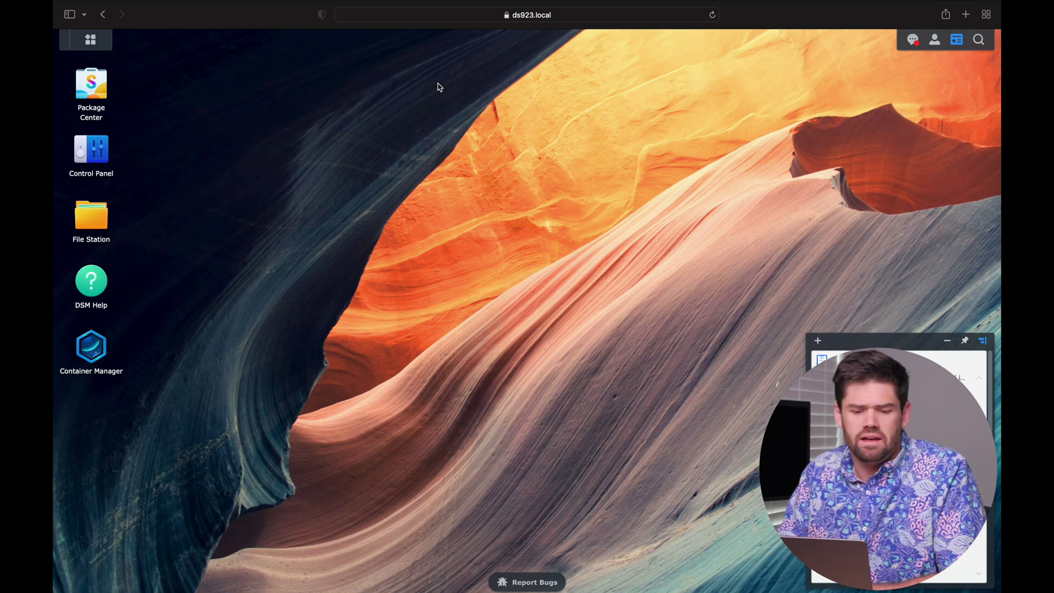
{"action": "left_click", "coordinate": [93, 81]}
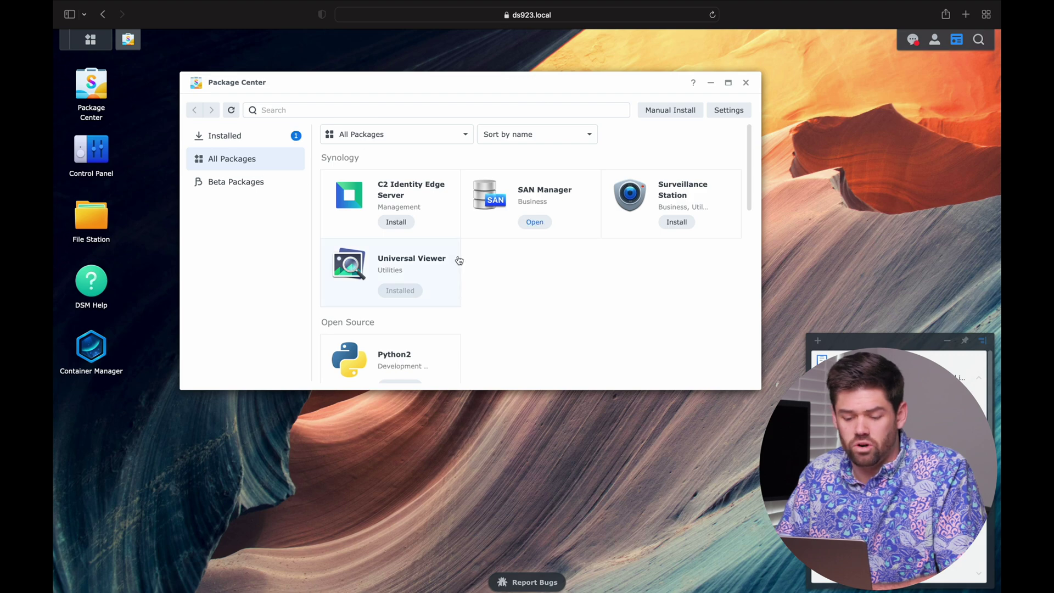
{"action": "scroll", "coordinate": [457, 259], "scroll_direction": "down", "scroll_amount": 5}
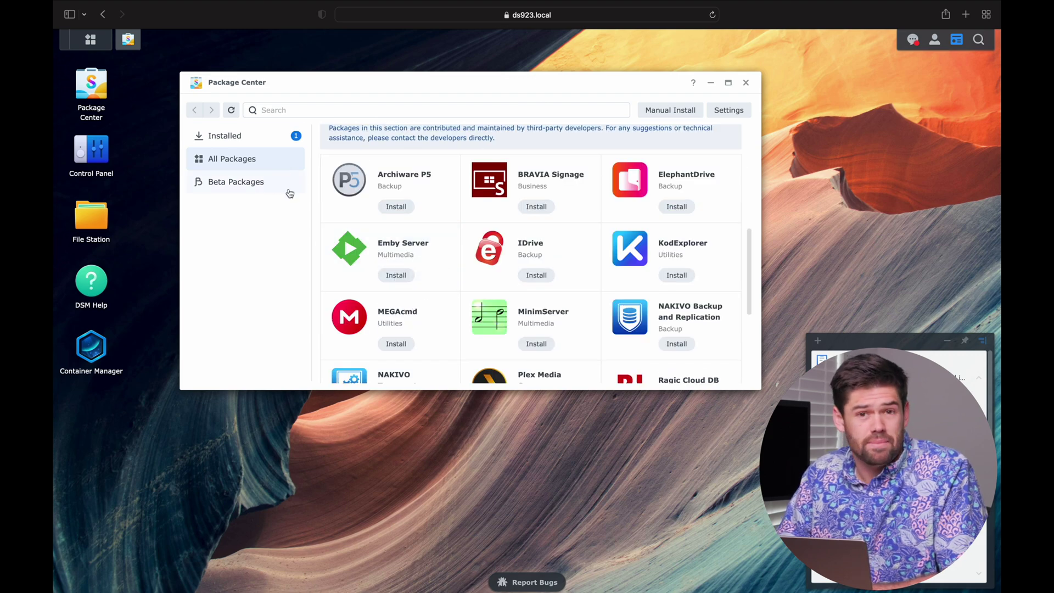
{"action": "scroll", "coordinate": [424, 306], "scroll_direction": "up", "scroll_amount": 10}
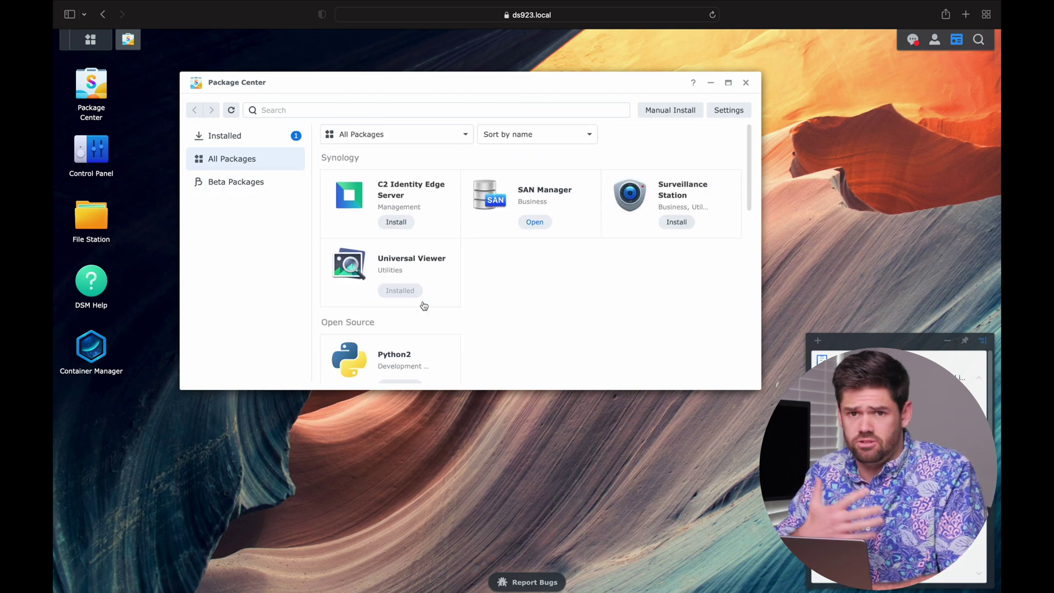
{"action": "left_click", "coordinate": [333, 111]}
{"action": "type", "text": "con"}
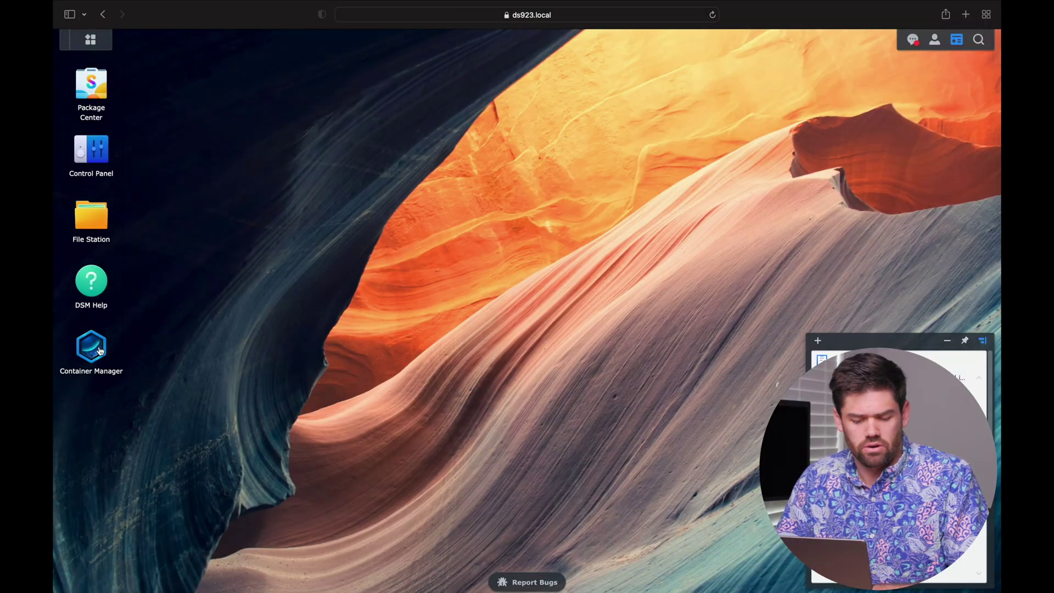
Step: Search the Container Manager registry for 'unifi' images
{"action": "left_click", "coordinate": [92, 347]}
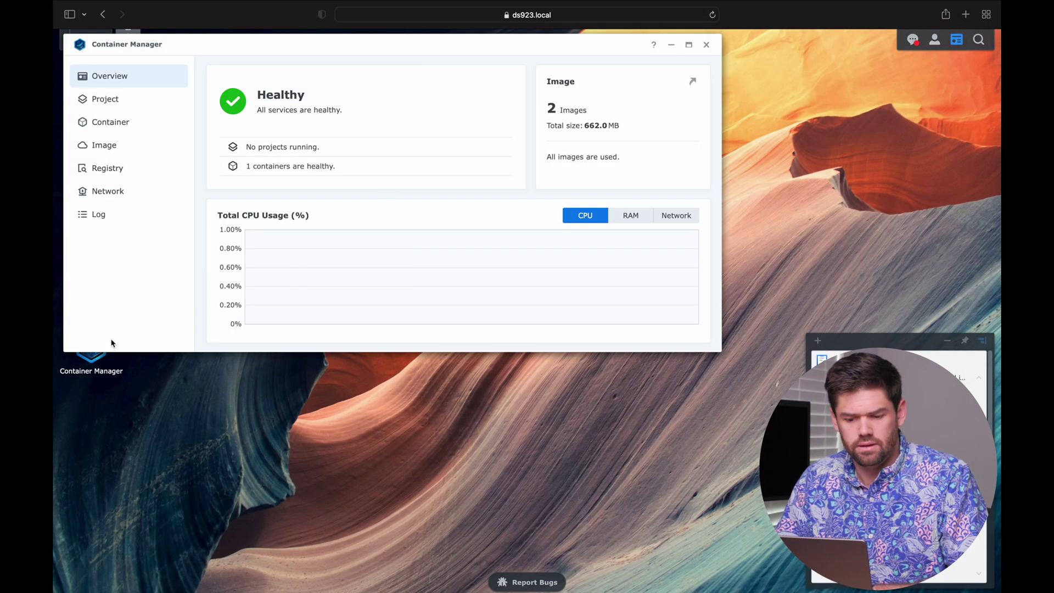
{"action": "left_click", "coordinate": [139, 172]}
{"action": "left_click", "coordinate": [648, 72]}
{"action": "type", "text": "un"}
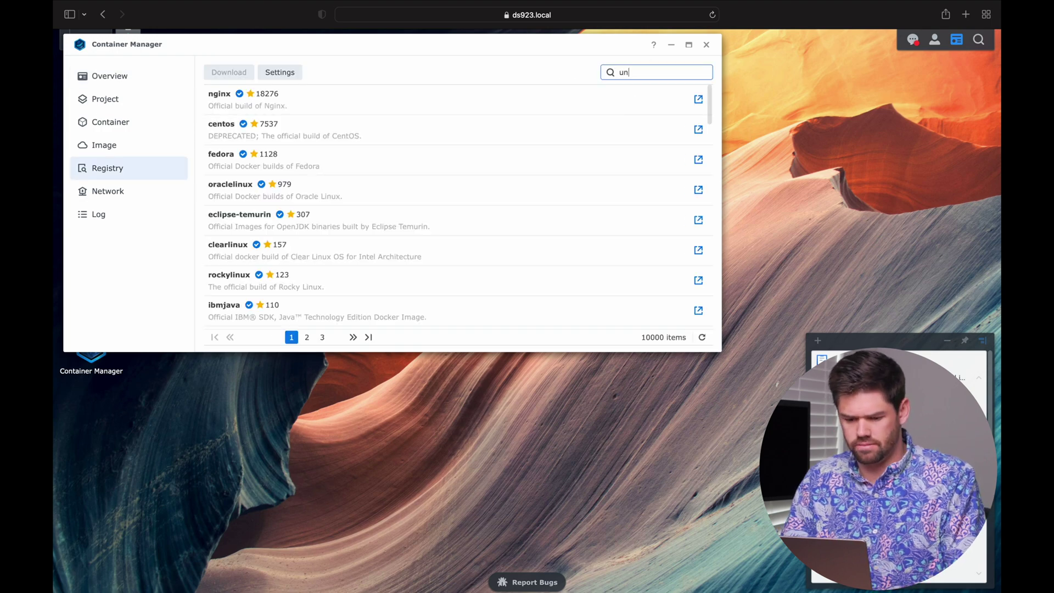
{"action": "type", "text": "ifi"}
{"action": "key", "text": "Return"}
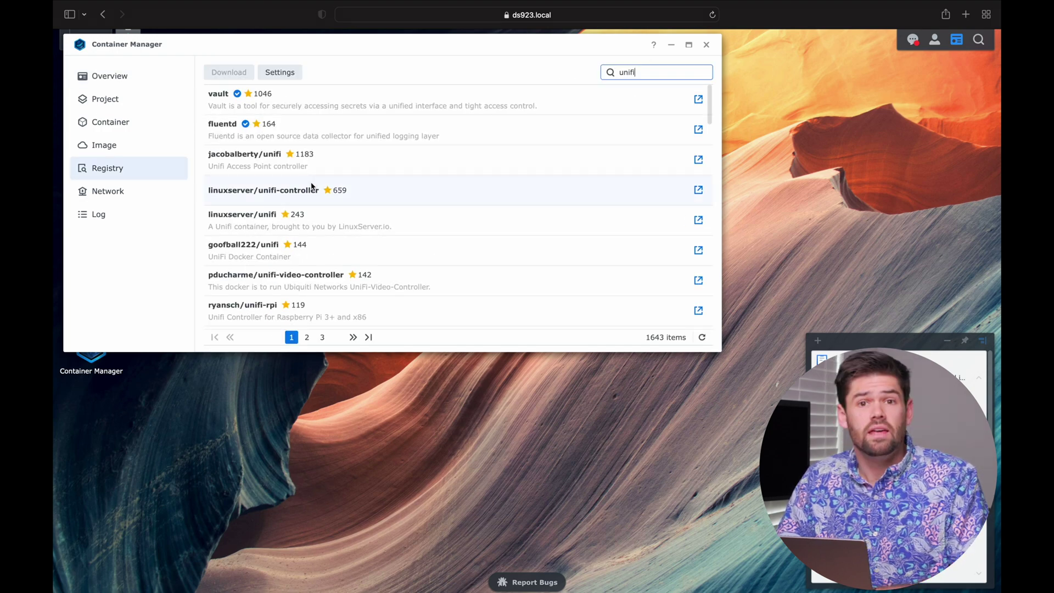
Step: Download linuxserver/unifi-controller with the latest tag
{"action": "left_click", "coordinate": [270, 188]}
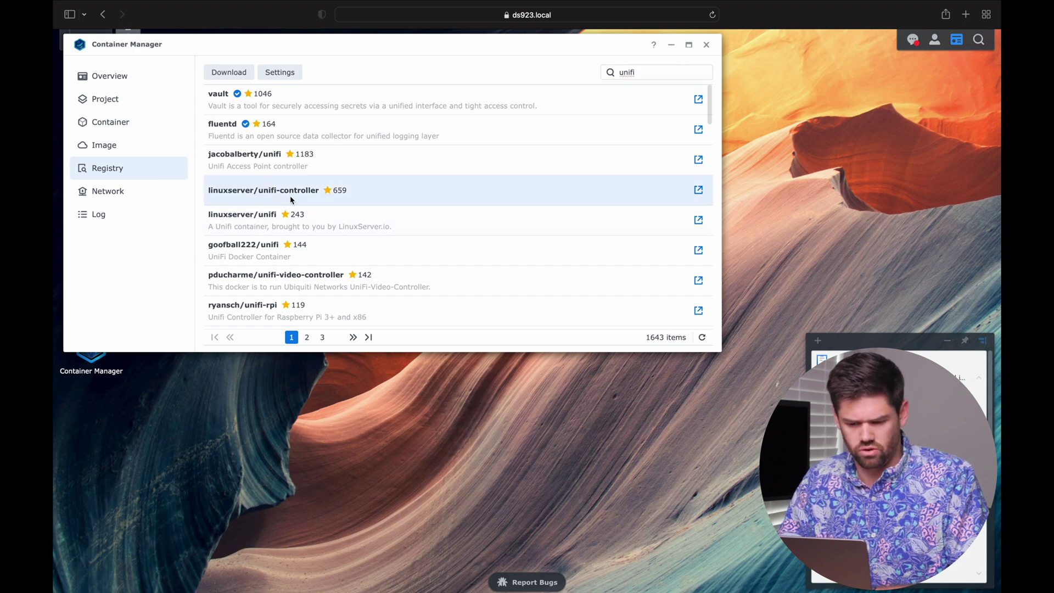
{"action": "left_click", "coordinate": [237, 77]}
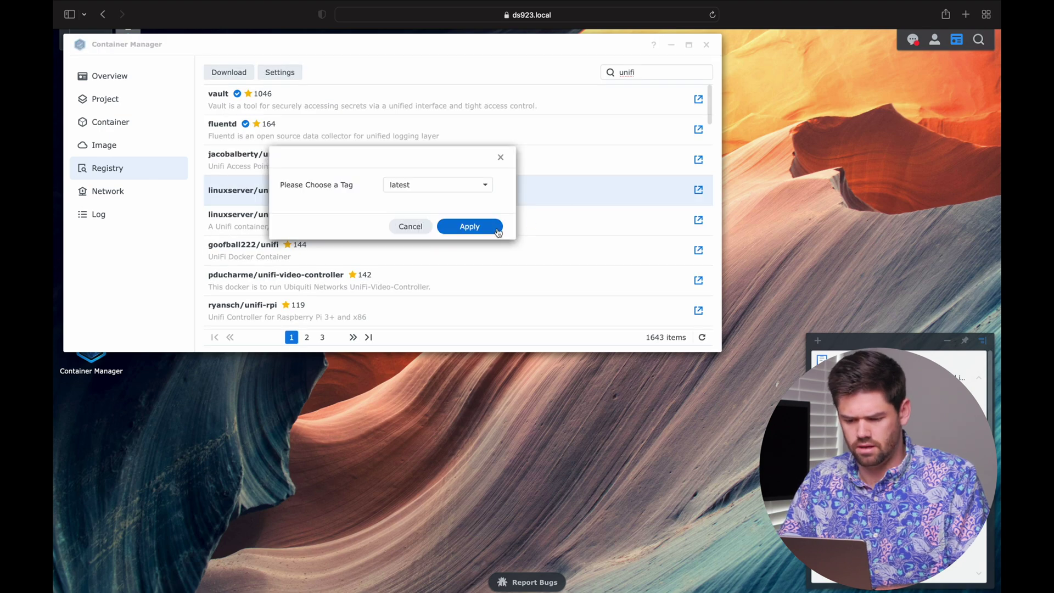
{"action": "left_click", "coordinate": [481, 231]}
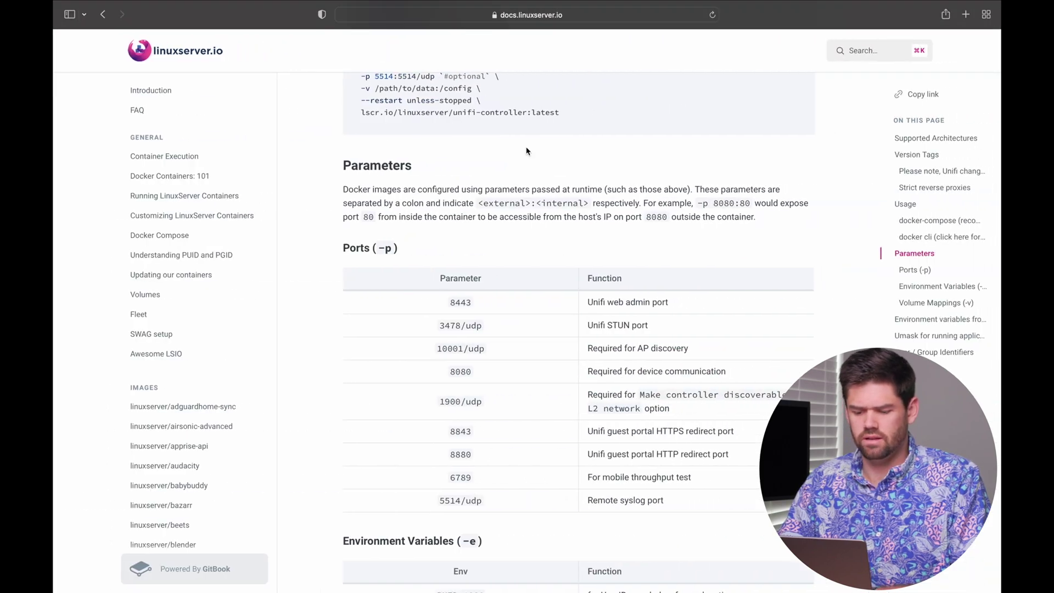
Step: Scroll the unifi-controller docs past Version Tags and Usage to the Ports (-p) table
{"action": "scroll", "coordinate": [525, 151], "scroll_direction": "up", "scroll_amount": 15}
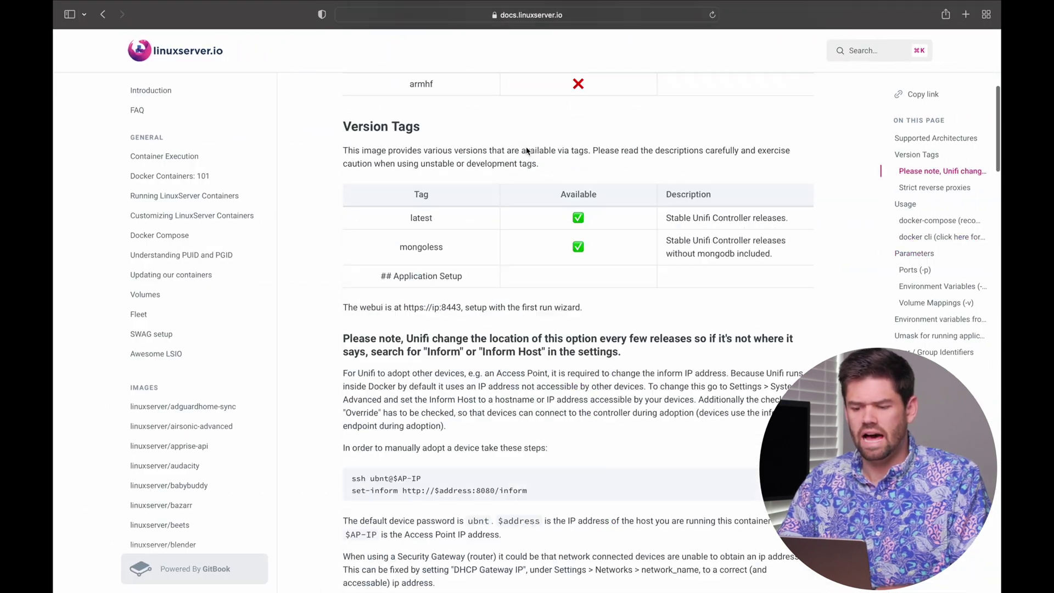
{"action": "scroll", "coordinate": [531, 138], "scroll_direction": "down", "scroll_amount": 8}
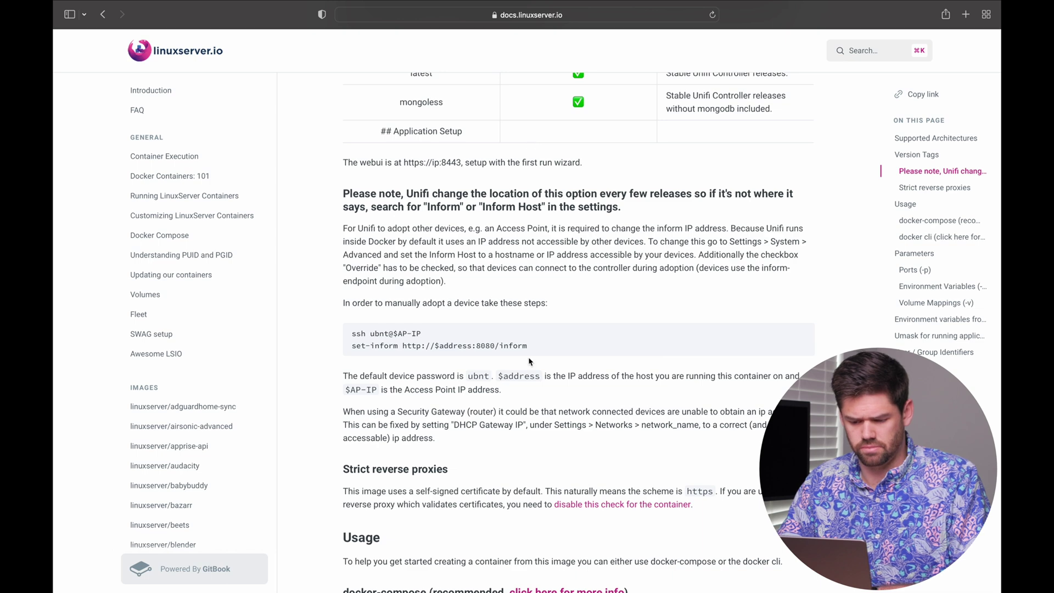
{"action": "scroll", "coordinate": [529, 362], "scroll_direction": "down", "scroll_amount": 6}
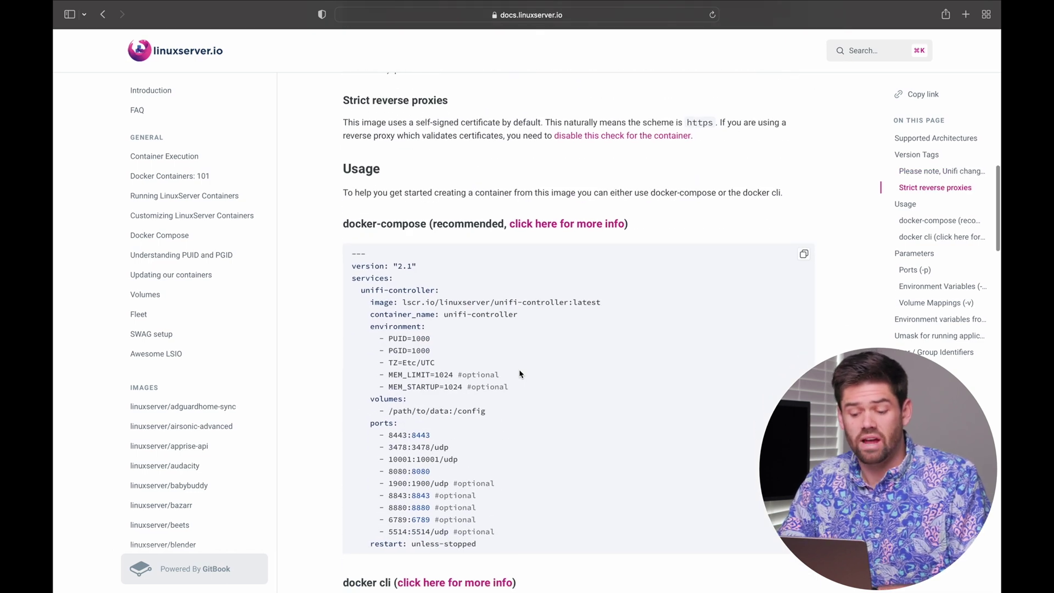
{"action": "scroll", "coordinate": [520, 374], "scroll_direction": "down", "scroll_amount": 3}
{"action": "scroll", "coordinate": [521, 372], "scroll_direction": "down", "scroll_amount": 1}
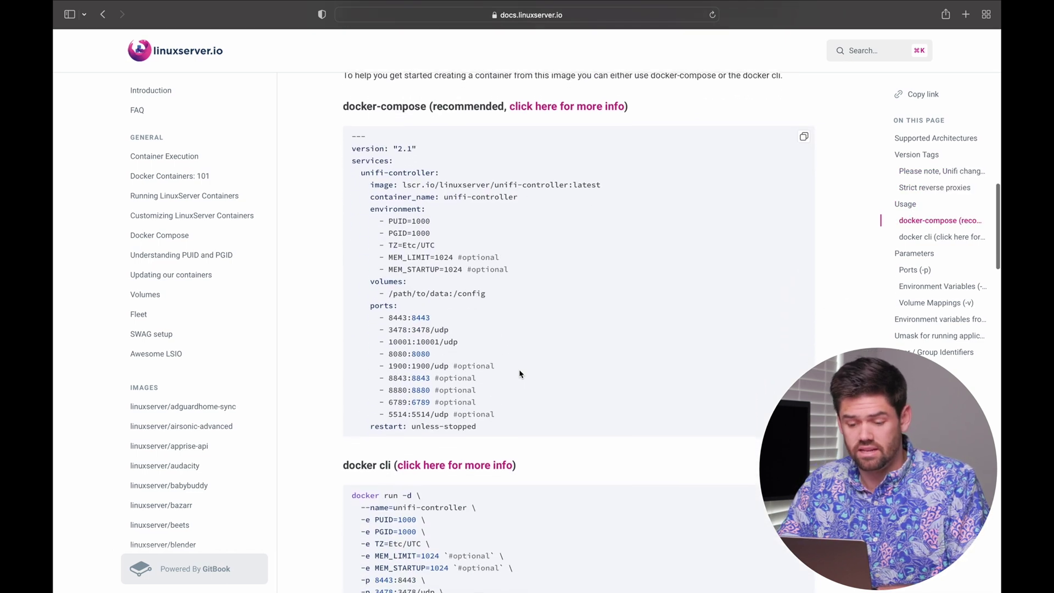
{"action": "scroll", "coordinate": [549, 363], "scroll_direction": "up", "scroll_amount": 10}
{"action": "scroll", "coordinate": [583, 352], "scroll_direction": "down", "scroll_amount": 3}
{"action": "scroll", "coordinate": [585, 350], "scroll_direction": "down", "scroll_amount": 10}
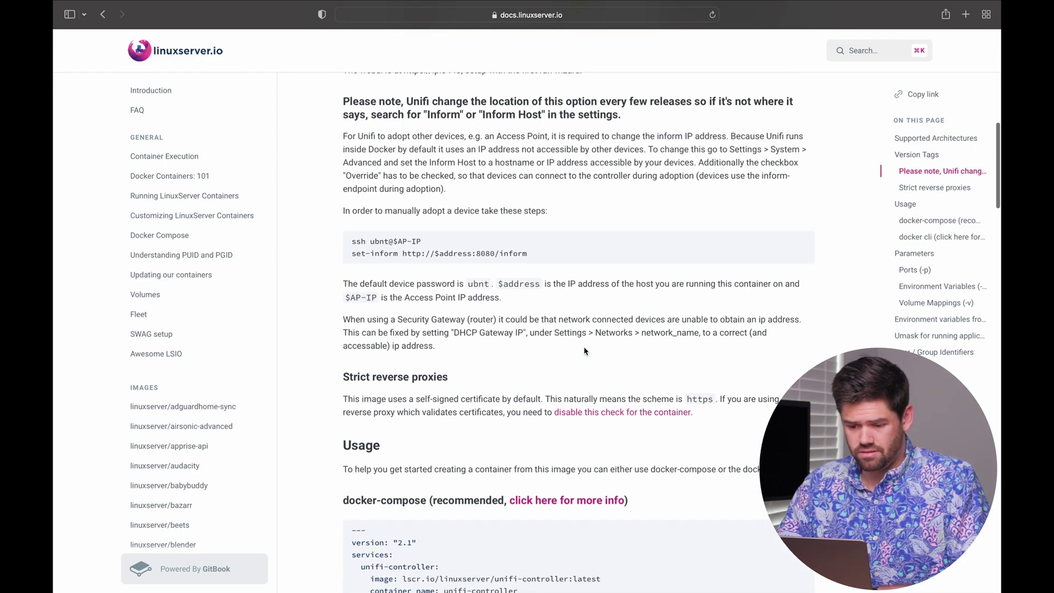
{"action": "scroll", "coordinate": [585, 350], "scroll_direction": "down", "scroll_amount": 10}
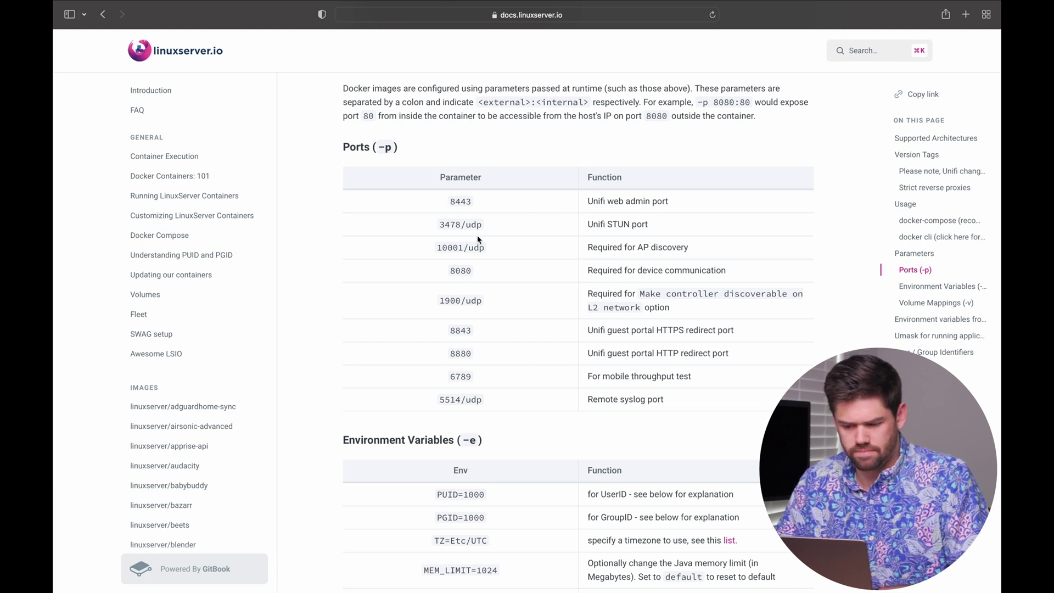
Step: Highlight the 3478/udp, 10001/udp and 1900/udp entries in the docs' Ports table
{"action": "left_click_drag", "start_coordinate": [440, 229], "coordinate": [486, 245]}
{"action": "left_click", "coordinate": [509, 225]}
{"action": "left_click", "coordinate": [439, 247]}
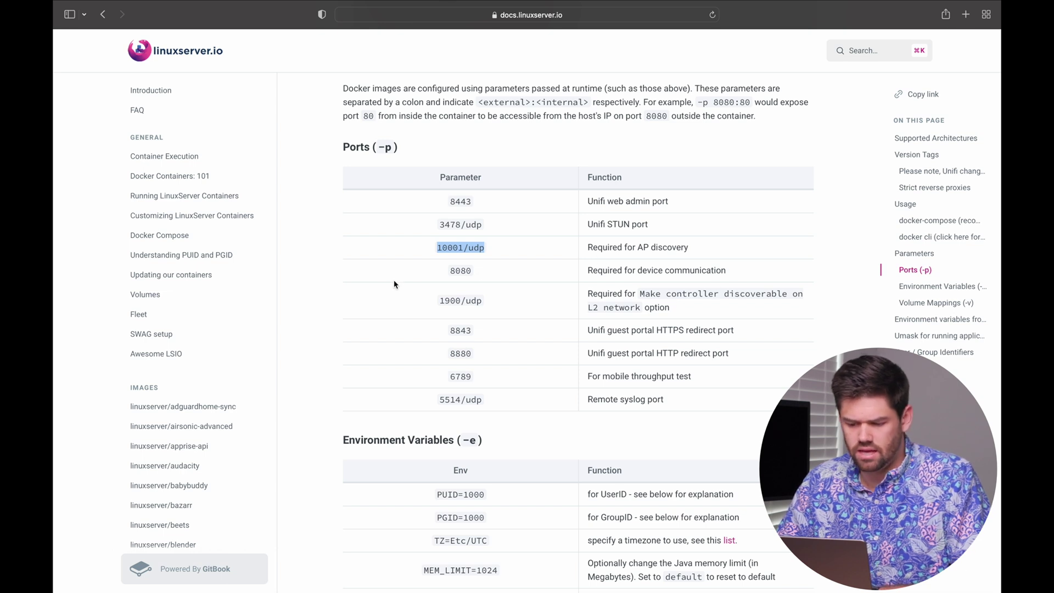
{"action": "left_click", "coordinate": [480, 282]}
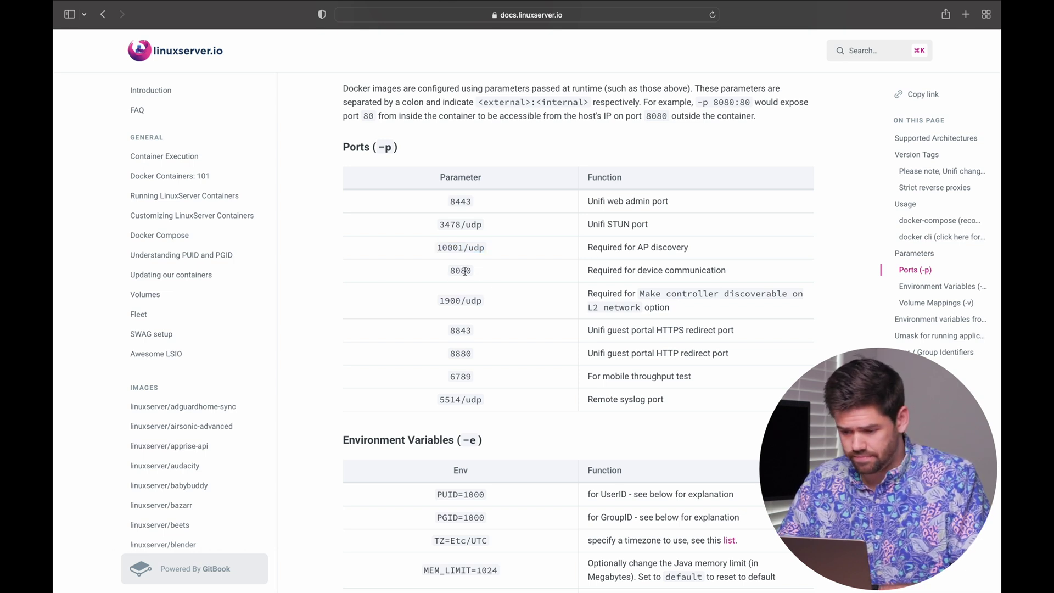
{"action": "left_click_drag", "start_coordinate": [439, 300], "coordinate": [522, 302]}
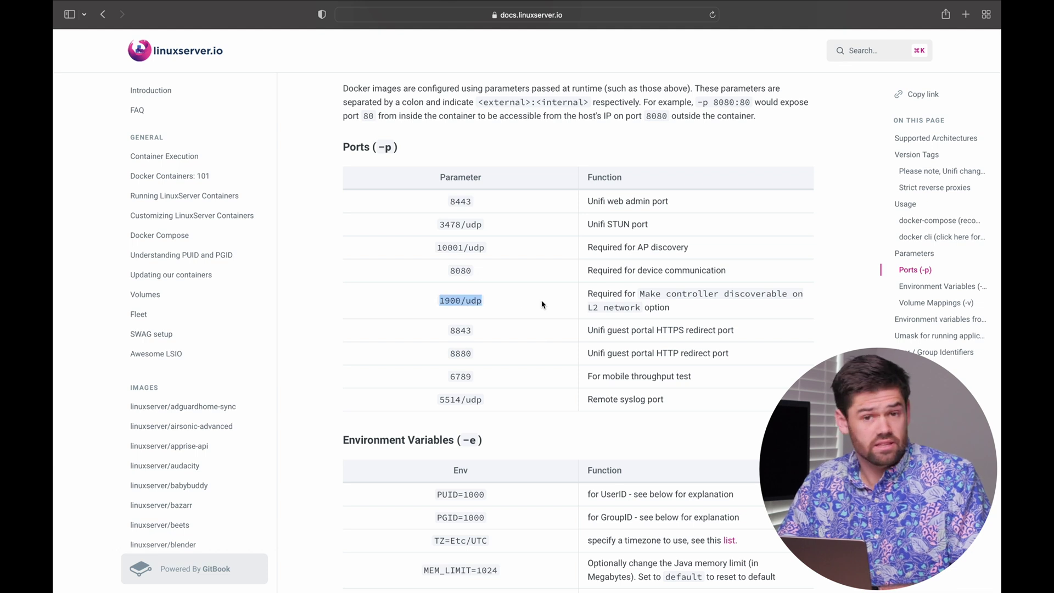
{"action": "left_click", "coordinate": [506, 305]}
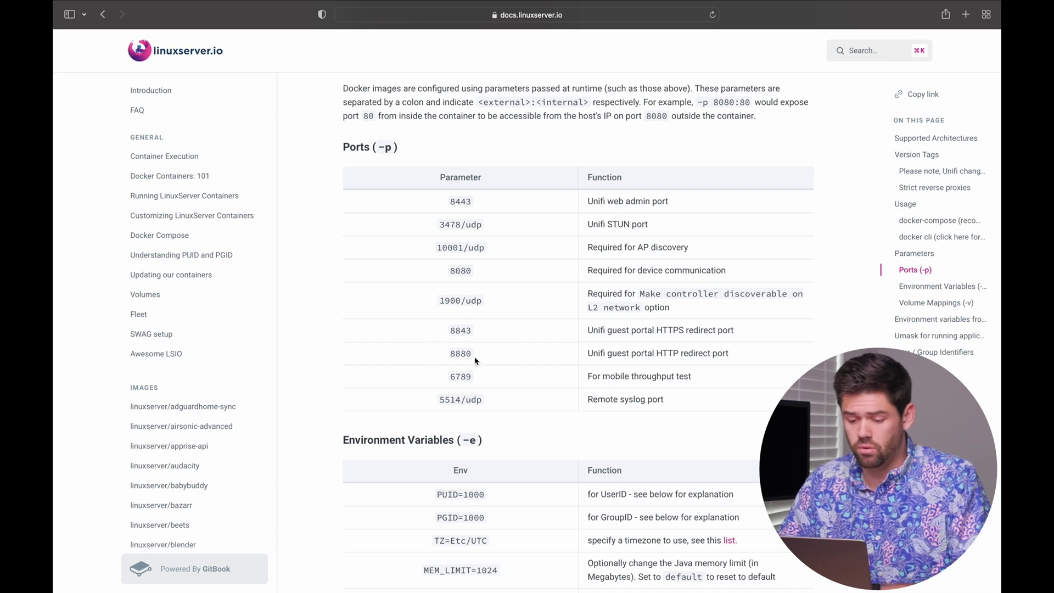
Step: Read further through the docs, picking out the 5514/udp port entry along the way
{"action": "scroll", "coordinate": [475, 361], "scroll_direction": "down", "scroll_amount": 1}
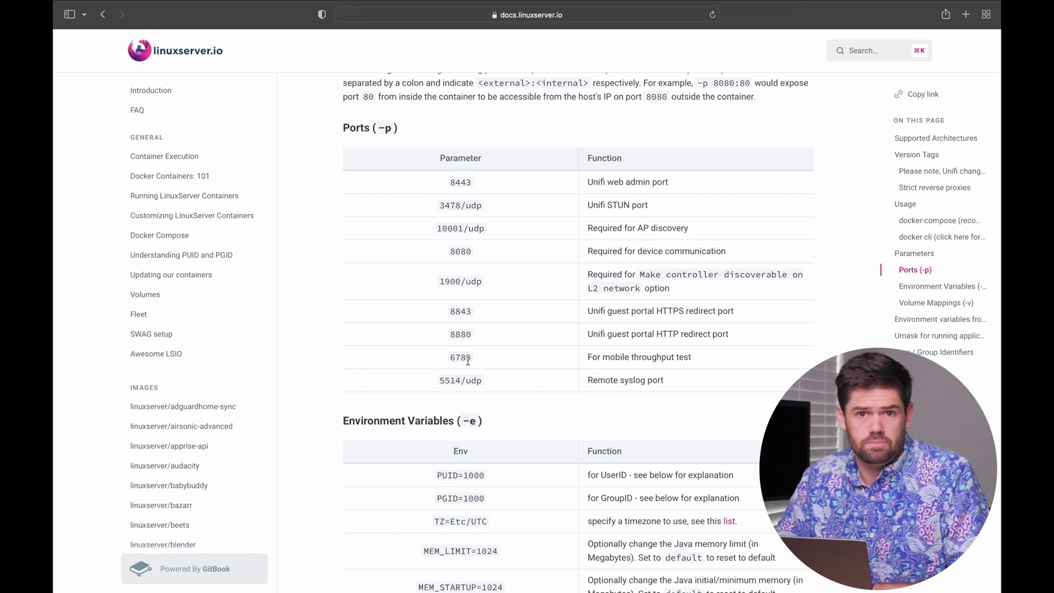
{"action": "scroll", "coordinate": [492, 392], "scroll_direction": "down", "scroll_amount": 2}
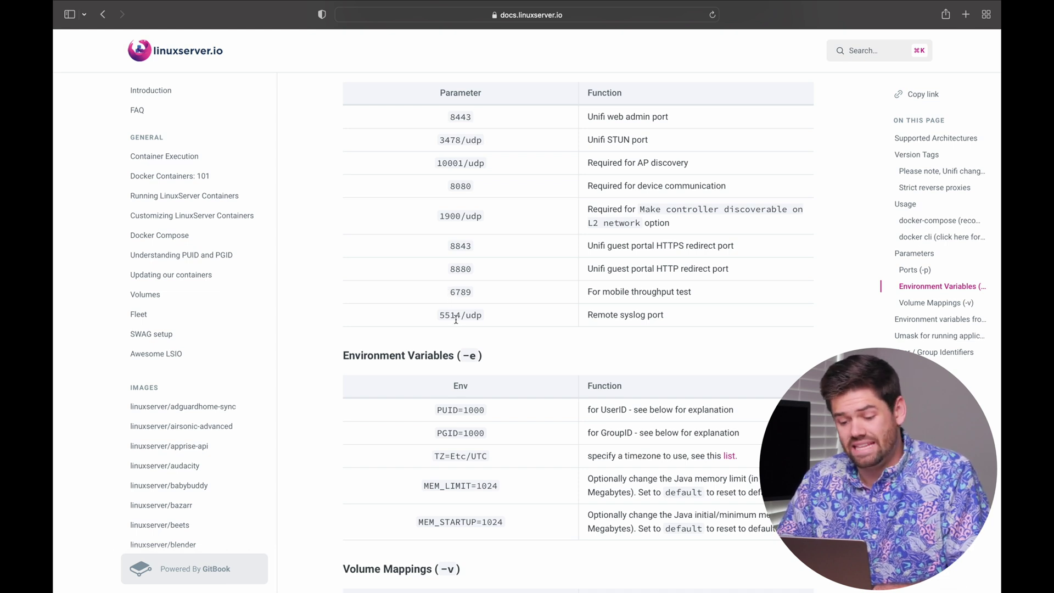
{"action": "left_click_drag", "start_coordinate": [440, 317], "coordinate": [516, 314]}
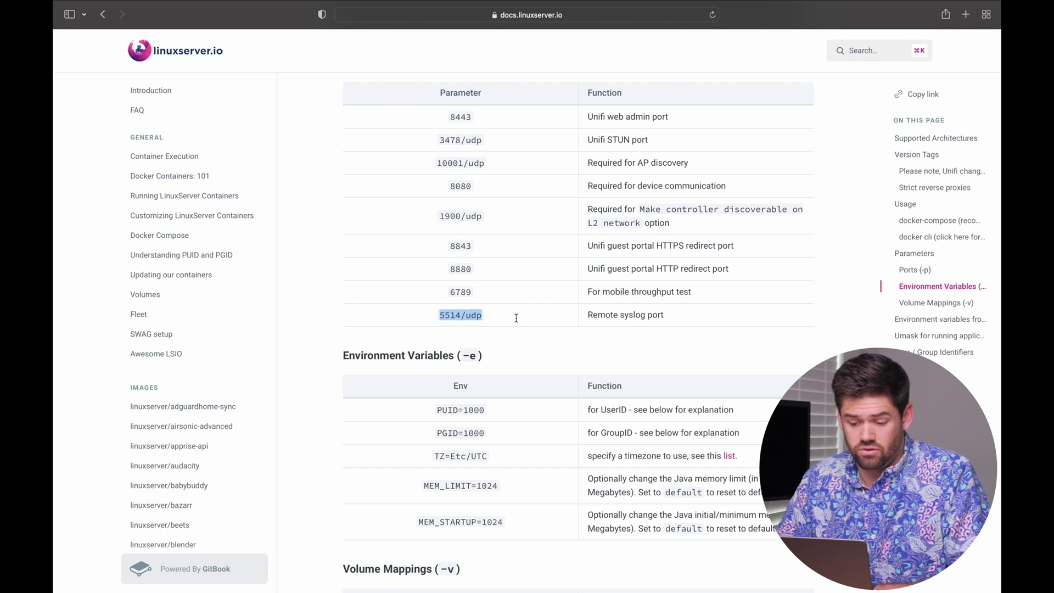
{"action": "left_click", "coordinate": [523, 319]}
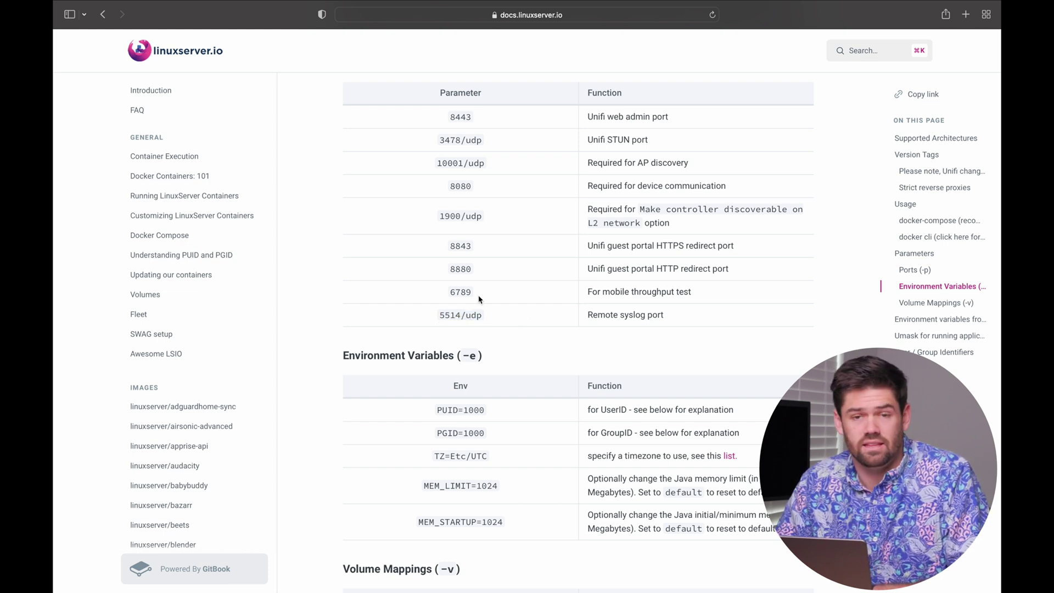
{"action": "scroll", "coordinate": [631, 239], "scroll_direction": "up", "scroll_amount": 1}
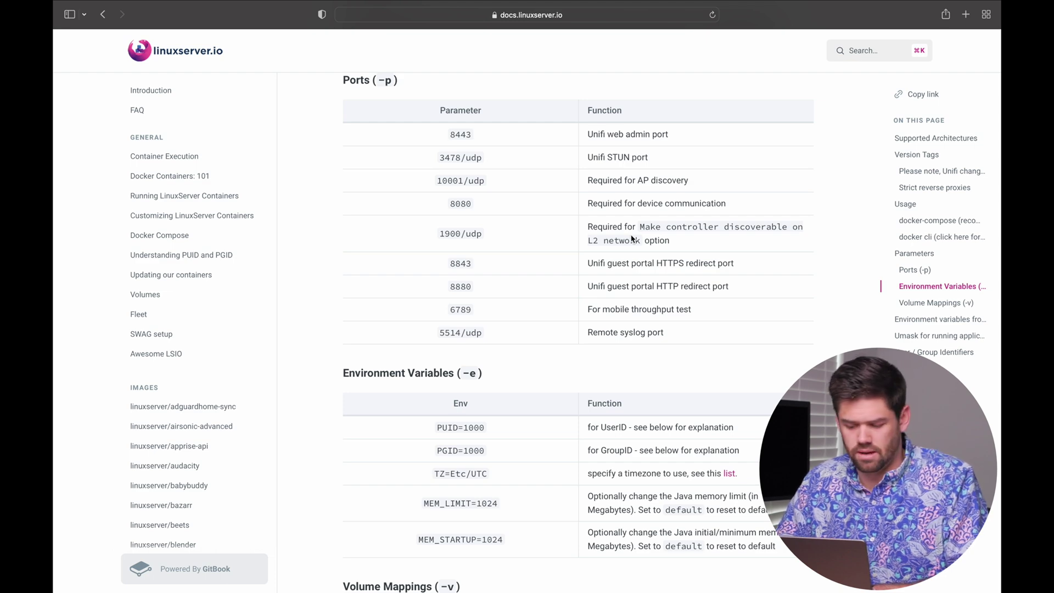
{"action": "scroll", "coordinate": [632, 239], "scroll_direction": "down", "scroll_amount": 10}
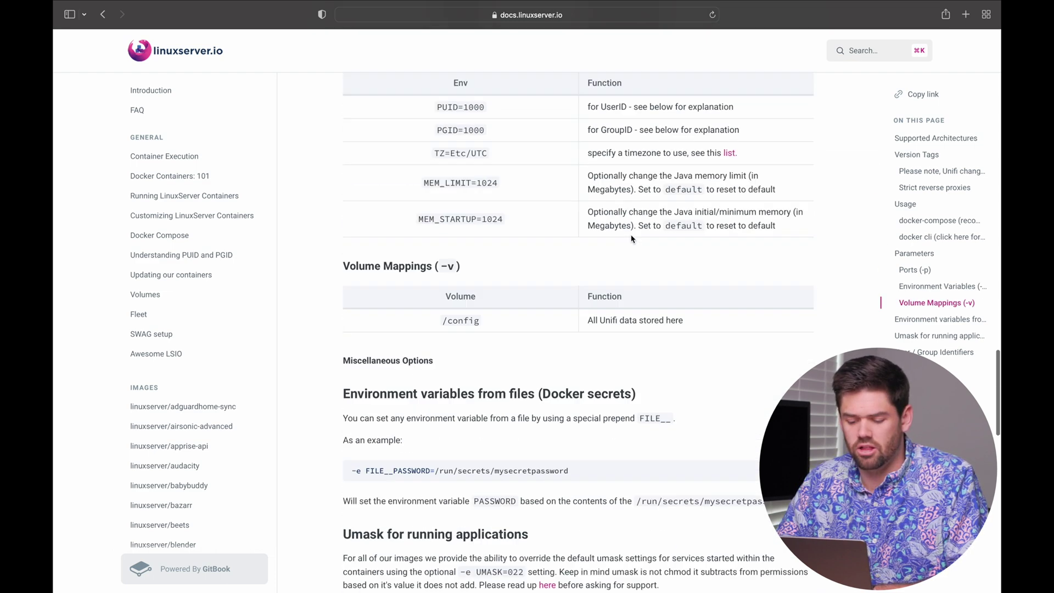
{"action": "left_click", "coordinate": [504, 298]}
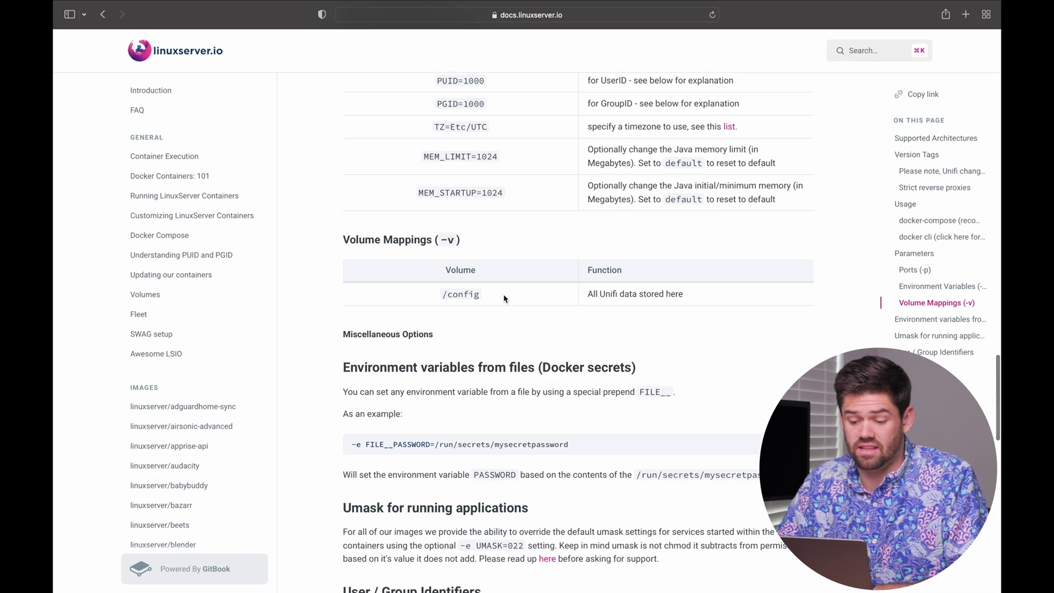
{"action": "scroll", "coordinate": [502, 245], "scroll_direction": "up", "scroll_amount": 9}
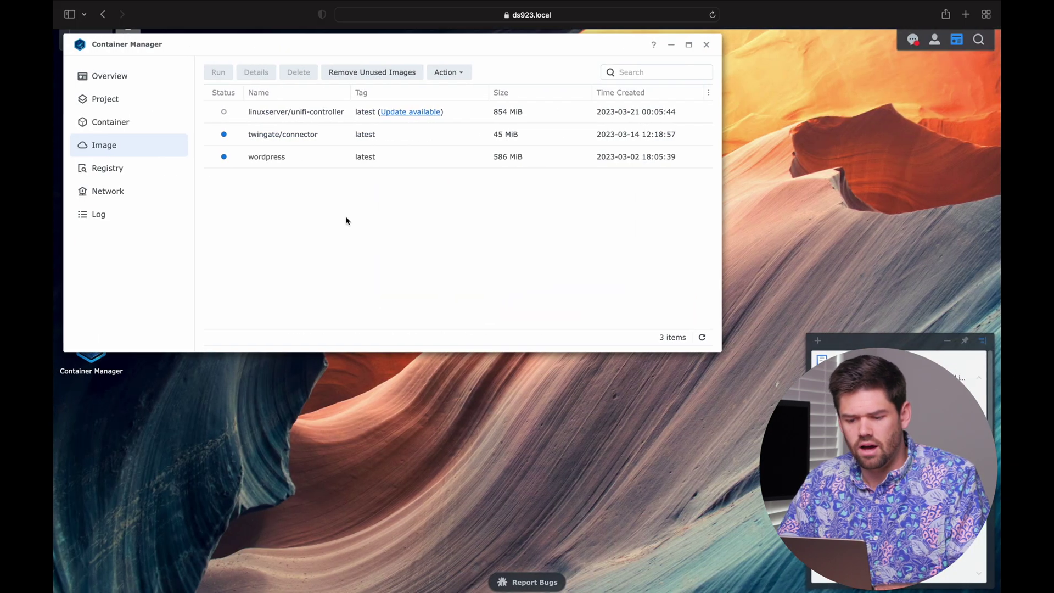
Step: Run the unifi-controller image as a container named 'UniFi' with auto-restart ticked
{"action": "left_click", "coordinate": [321, 110]}
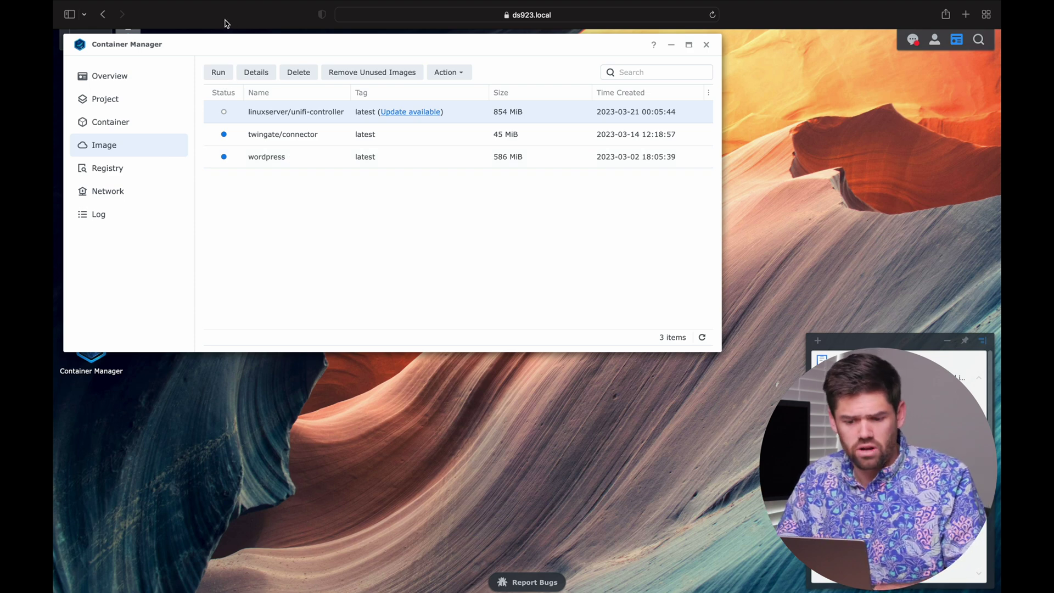
{"action": "left_click", "coordinate": [219, 74]}
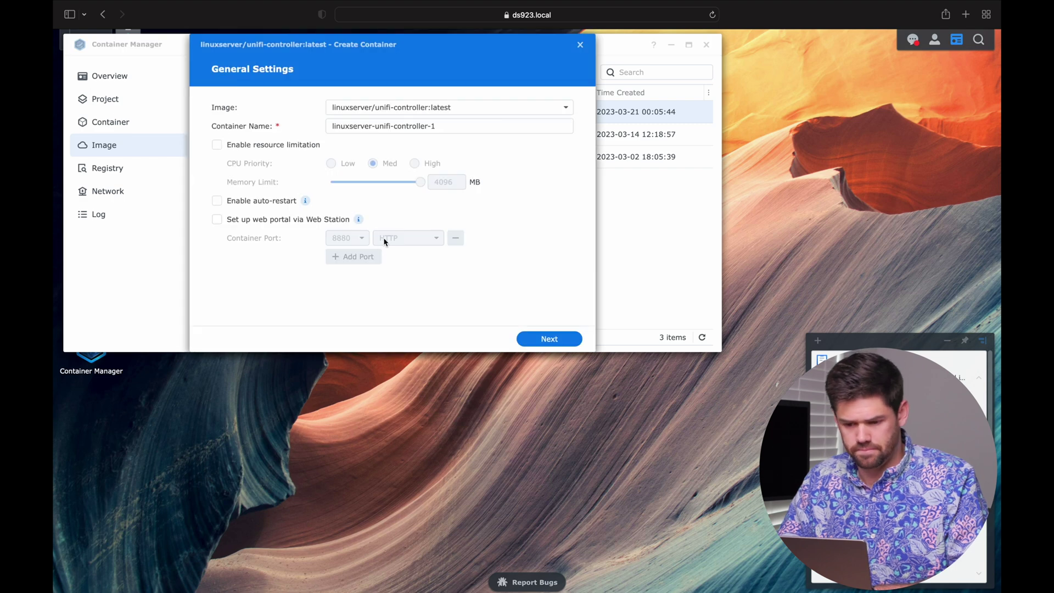
{"action": "left_click_drag", "start_coordinate": [447, 126], "coordinate": [266, 119]}
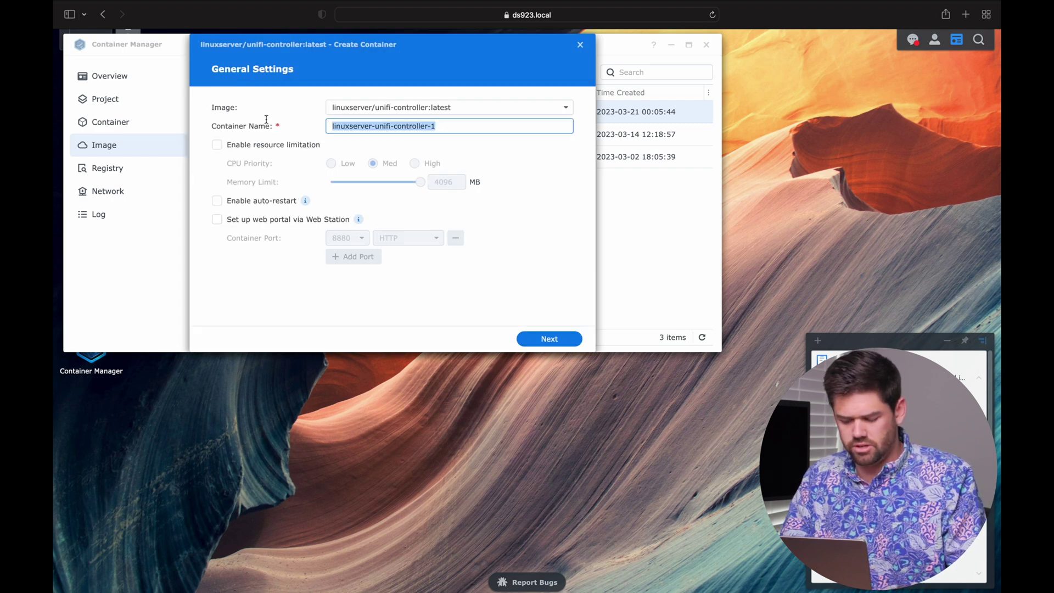
{"action": "type", "text": "UniFi"}
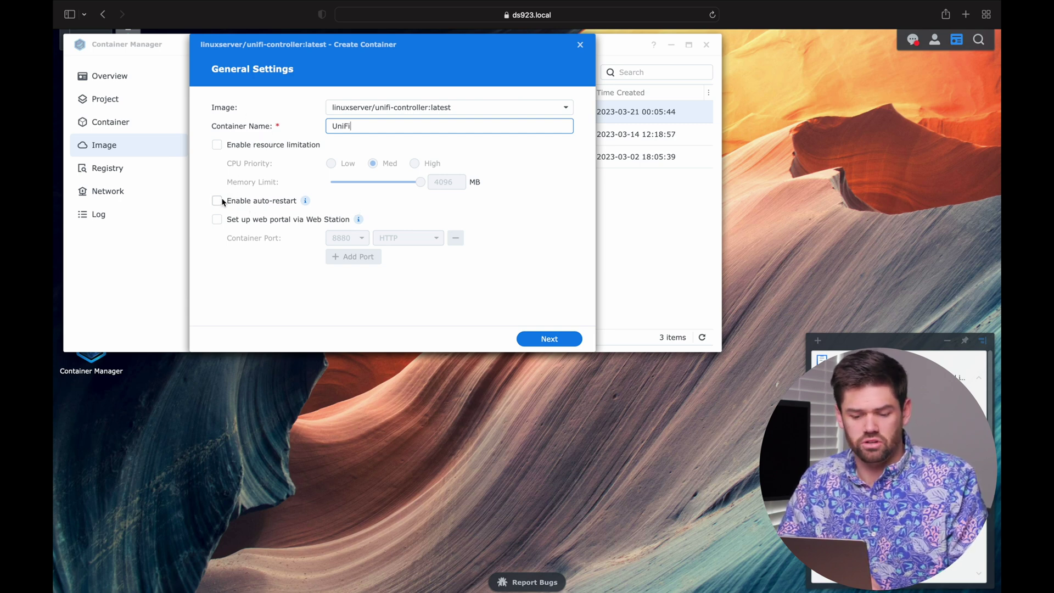
{"action": "left_click", "coordinate": [222, 202]}
Step: Map local ports 8080, 8443, 8843 and 8880 to the matching container ports
{"action": "left_click", "coordinate": [550, 340]}
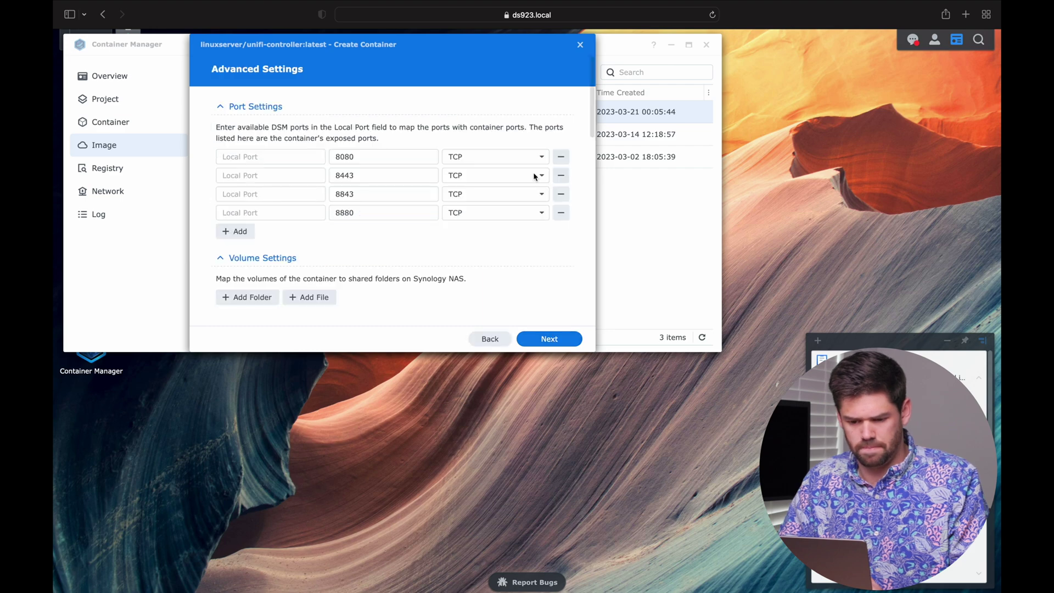
{"action": "double_click", "coordinate": [361, 159]}
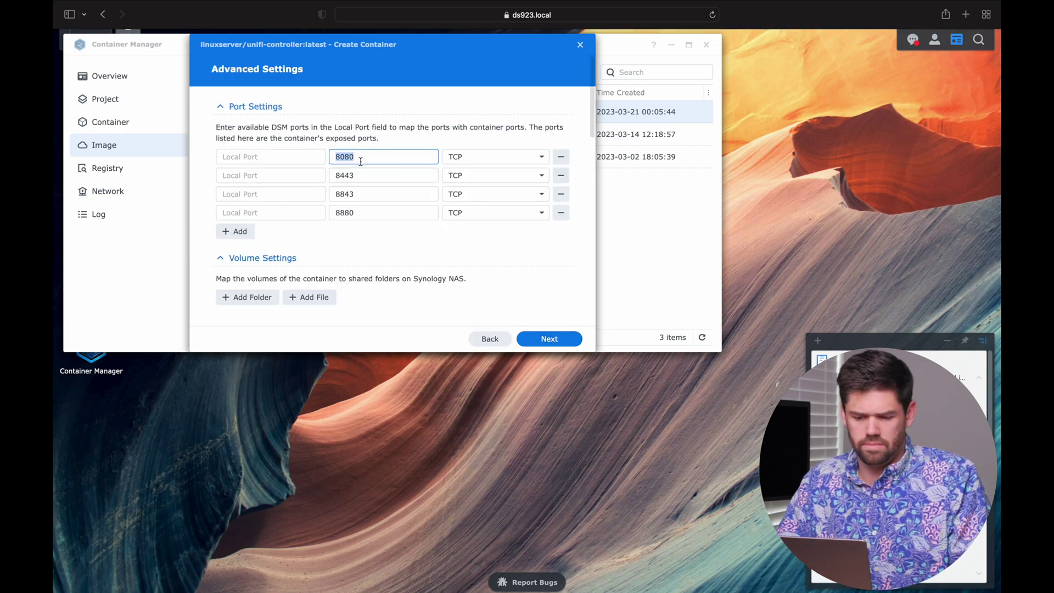
{"action": "key", "text": "super+c"}
{"action": "left_click", "coordinate": [282, 159]}
{"action": "key", "text": "super+v"}
{"action": "double_click", "coordinate": [357, 175]}
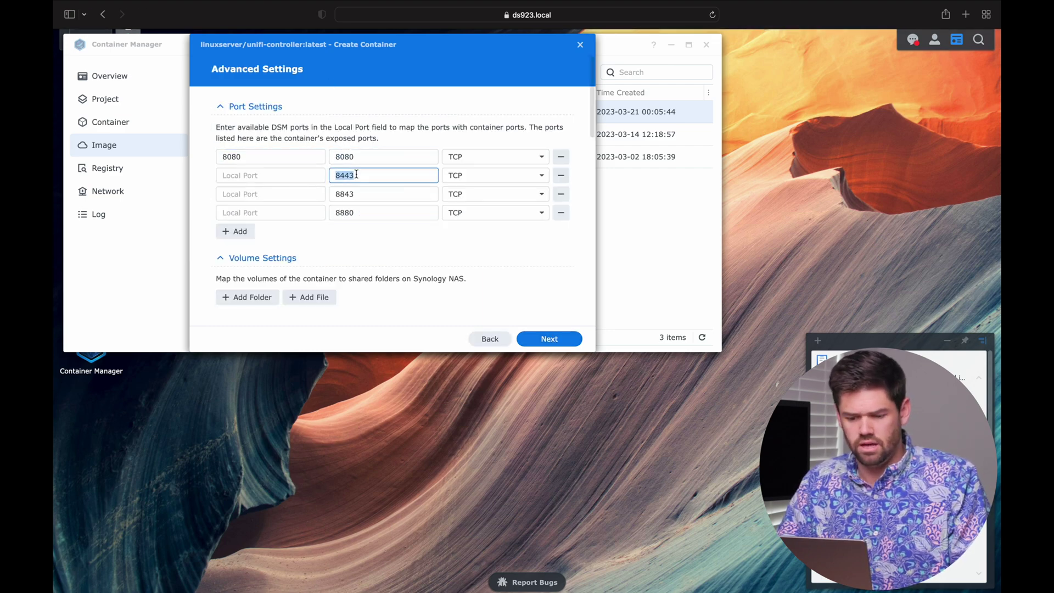
{"action": "key", "text": "super+c"}
{"action": "left_click", "coordinate": [275, 175]}
{"action": "key", "text": "super+v"}
{"action": "double_click", "coordinate": [358, 194]}
{"action": "key", "text": "super+c"}
{"action": "left_click", "coordinate": [282, 194]}
{"action": "key", "text": "super+v"}
{"action": "double_click", "coordinate": [367, 215]}
{"action": "key", "text": "super+c"}
{"action": "left_click", "coordinate": [289, 217]}
{"action": "key", "text": "super+v"}
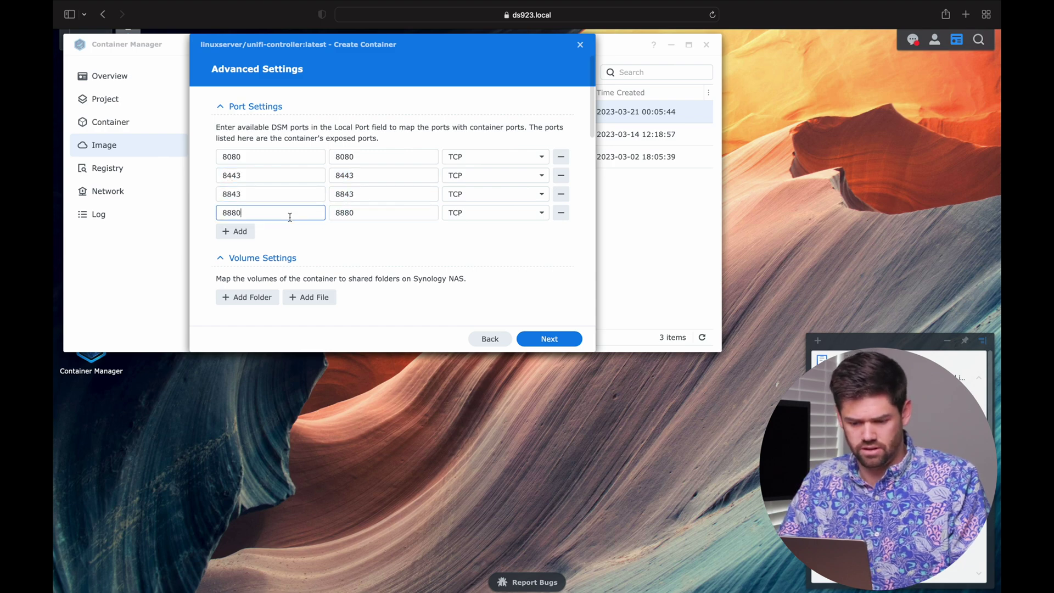
Step: Add a port mapping 3478 to 3478 over UDP, taken from the docs
{"action": "key", "text": "ctrl+Right"}
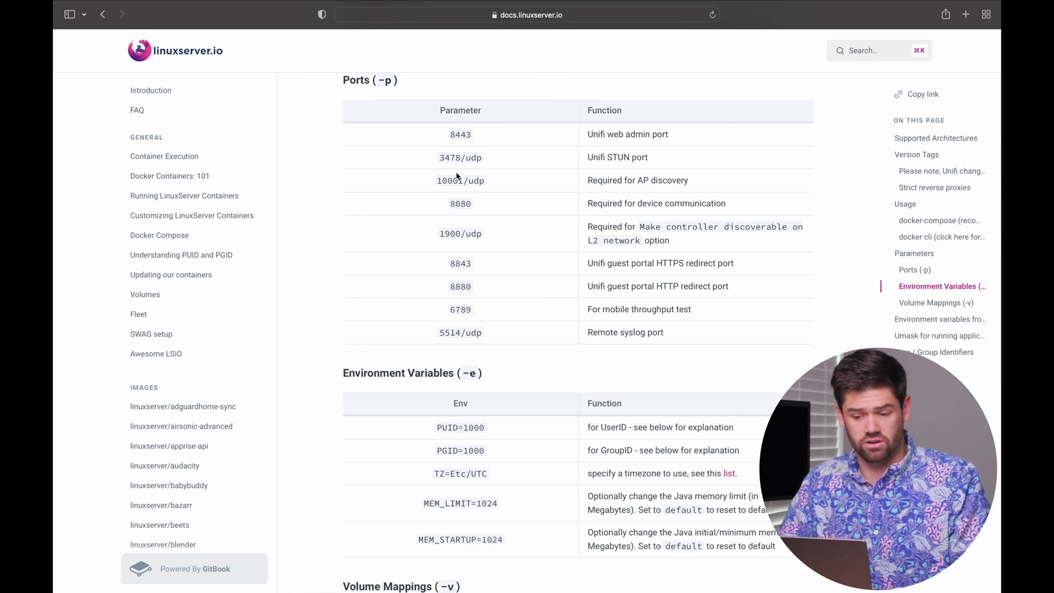
{"action": "double_click", "coordinate": [447, 157]}
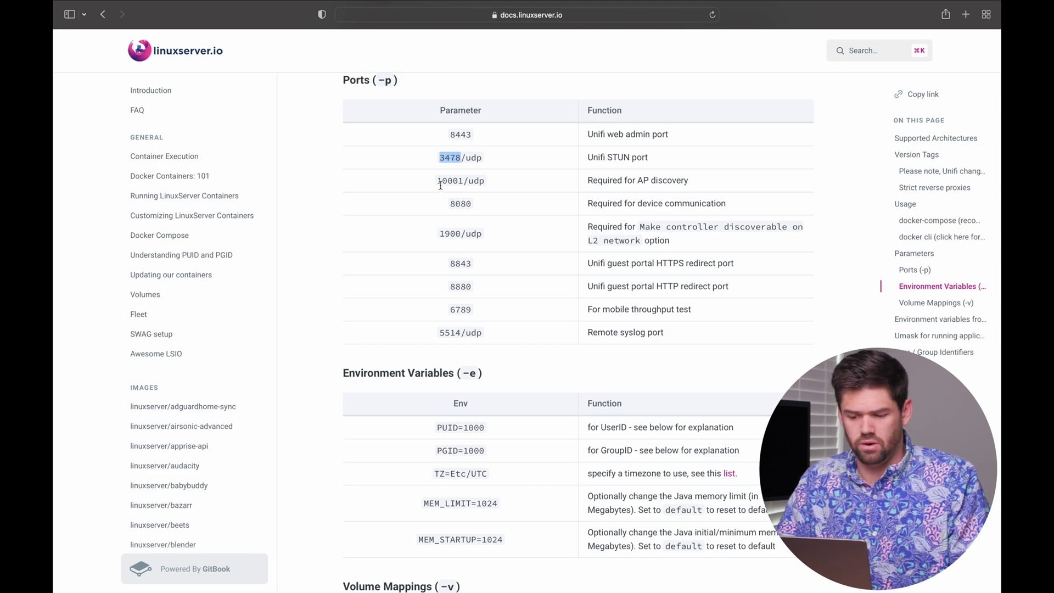
{"action": "key", "text": "ctrl+Left"}
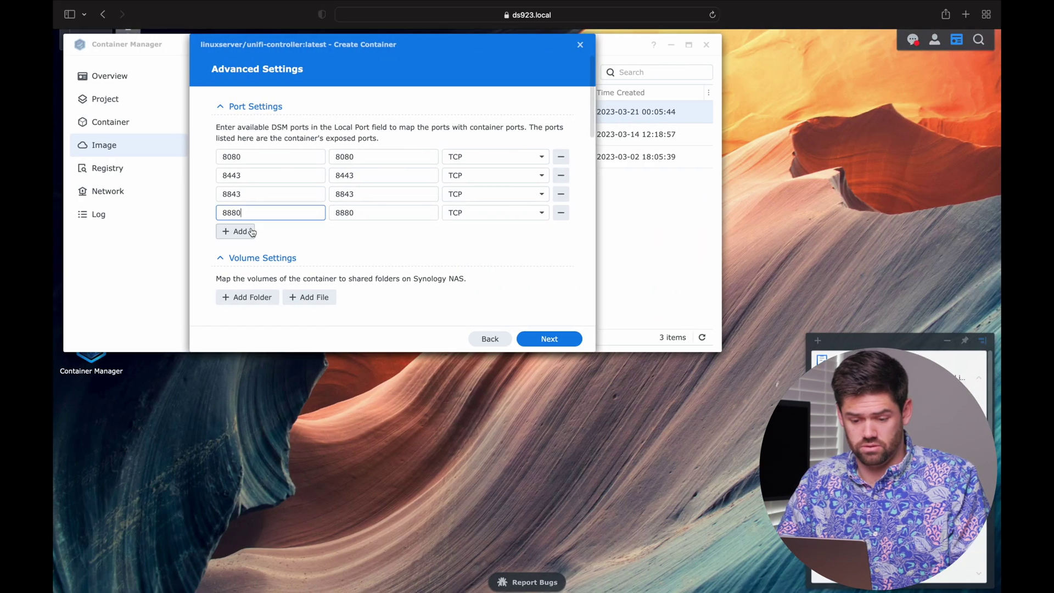
{"action": "left_click", "coordinate": [237, 230]}
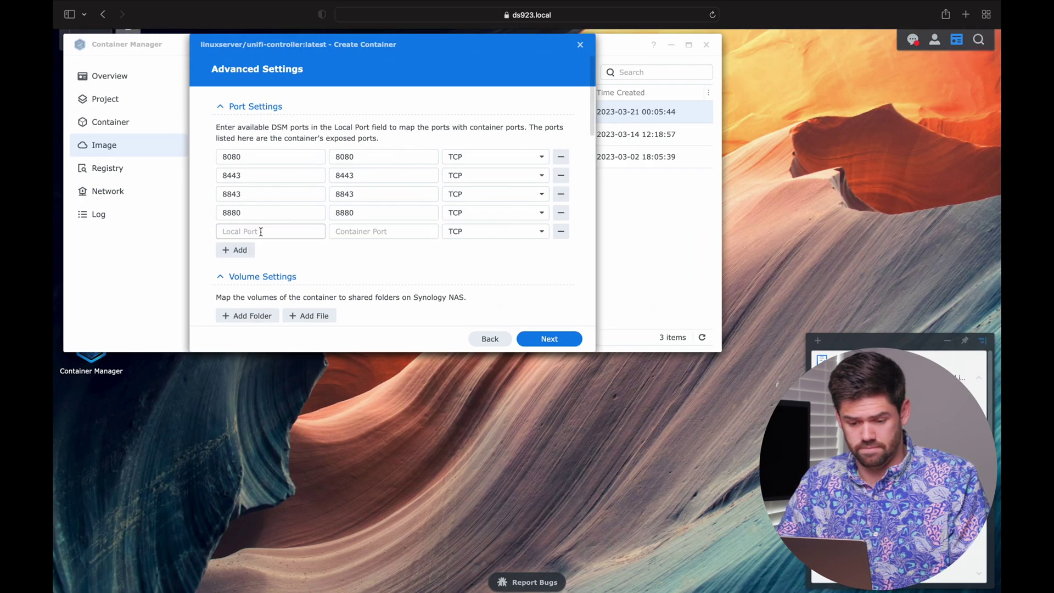
{"action": "left_click", "coordinate": [261, 231]}
{"action": "key", "text": "ctrl+v"}
{"action": "left_click", "coordinate": [407, 230]}
{"action": "key", "text": "ctrl+v"}
{"action": "left_click", "coordinate": [478, 231]}
{"action": "left_click", "coordinate": [482, 268]}
Step: Add a port mapping 10001 to 10001 over UDP
{"action": "key", "text": "ctrl+Right"}
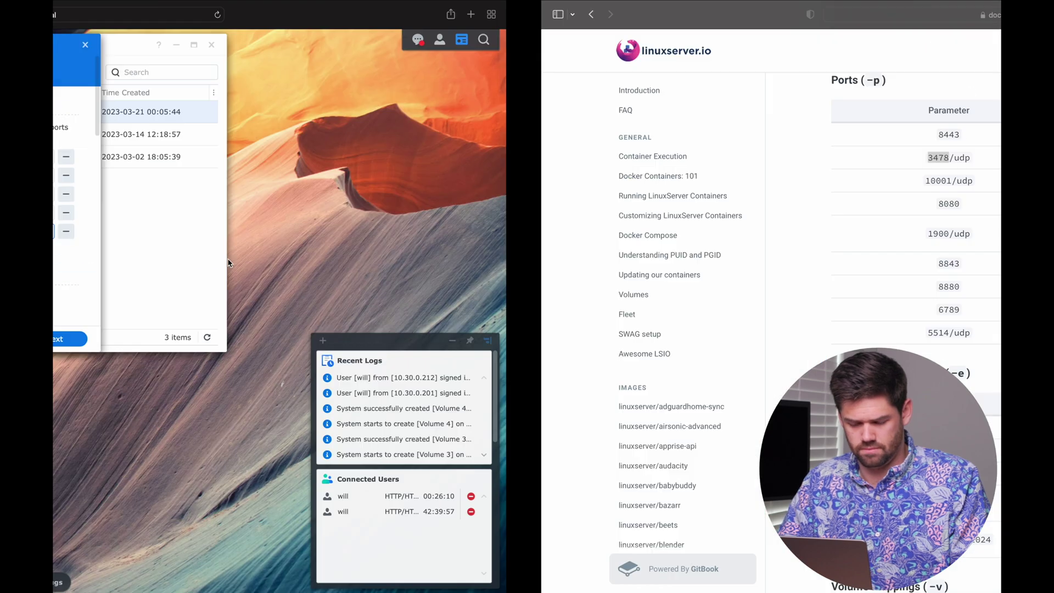
{"action": "key", "text": "ctrl+Left"}
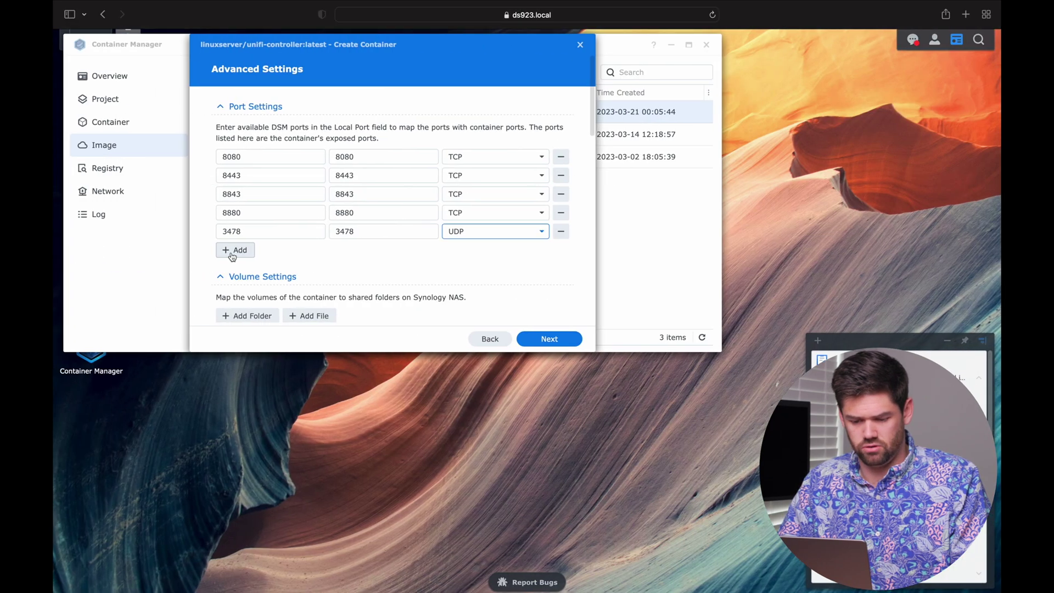
{"action": "left_click", "coordinate": [235, 250]}
{"action": "left_click", "coordinate": [261, 250]}
{"action": "key", "text": "ctrl+v"}
{"action": "left_click", "coordinate": [407, 250]}
{"action": "key", "text": "ctrl+v"}
{"action": "left_click", "coordinate": [478, 249]}
{"action": "left_click", "coordinate": [483, 286]}
Step: Add a 6789 TCP port mapping for the throughput test port
{"action": "key", "text": "ctrl+Right"}
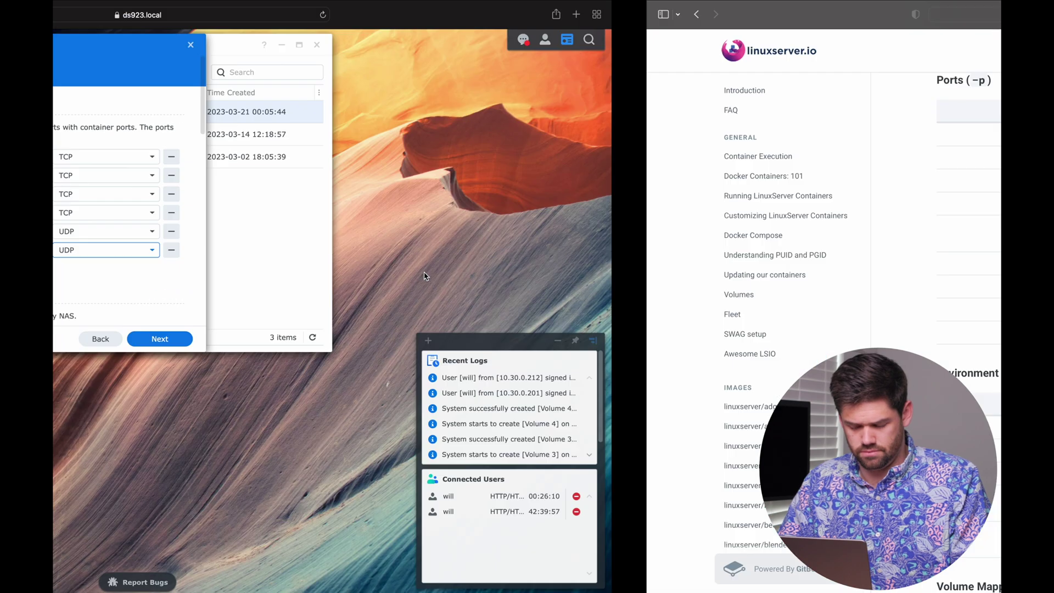
{"action": "double_click", "coordinate": [455, 308]}
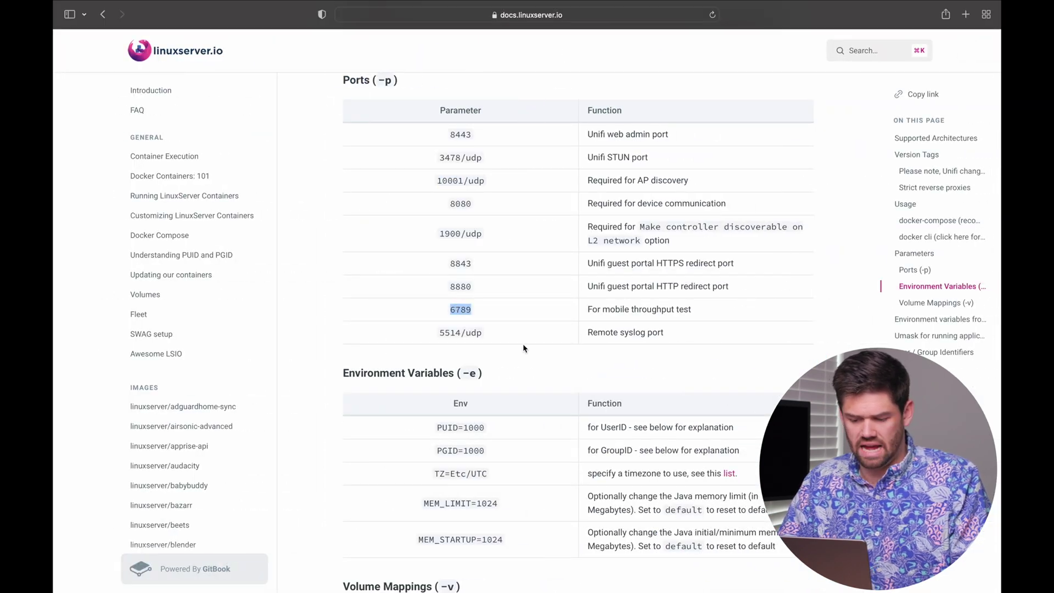
{"action": "key", "text": "ctrl+c"}
{"action": "key", "text": "ctrl+Left"}
{"action": "left_click", "coordinate": [235, 268]}
{"action": "left_click", "coordinate": [261, 269]}
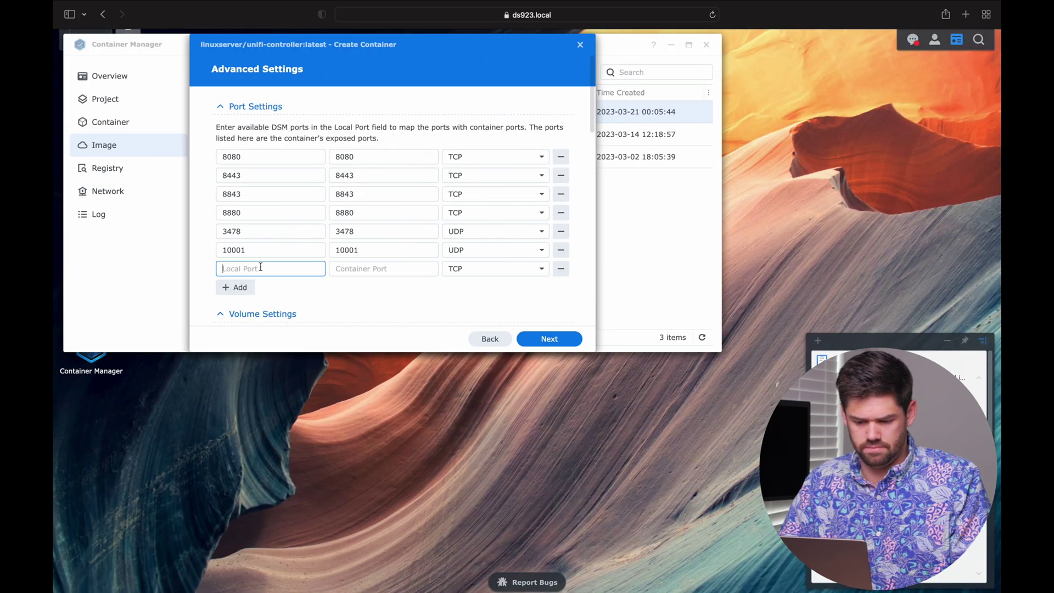
{"action": "key", "text": "ctrl+v"}
{"action": "left_click", "coordinate": [384, 268]}
{"action": "key", "text": "ctrl+v"}
{"action": "key", "text": "ctrl+Right"}
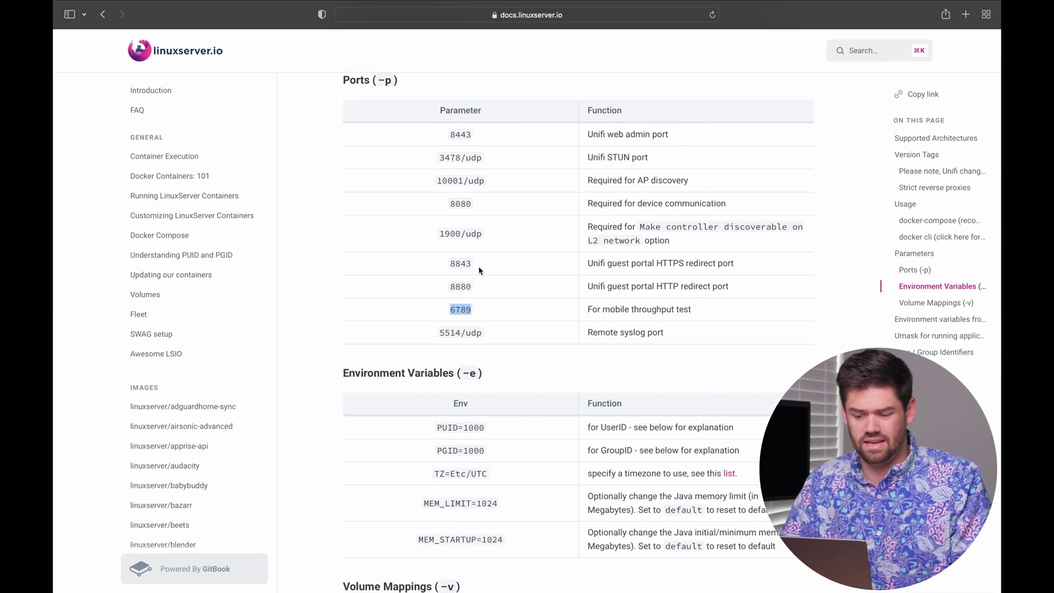
{"action": "key", "text": "ctrl+Left"}
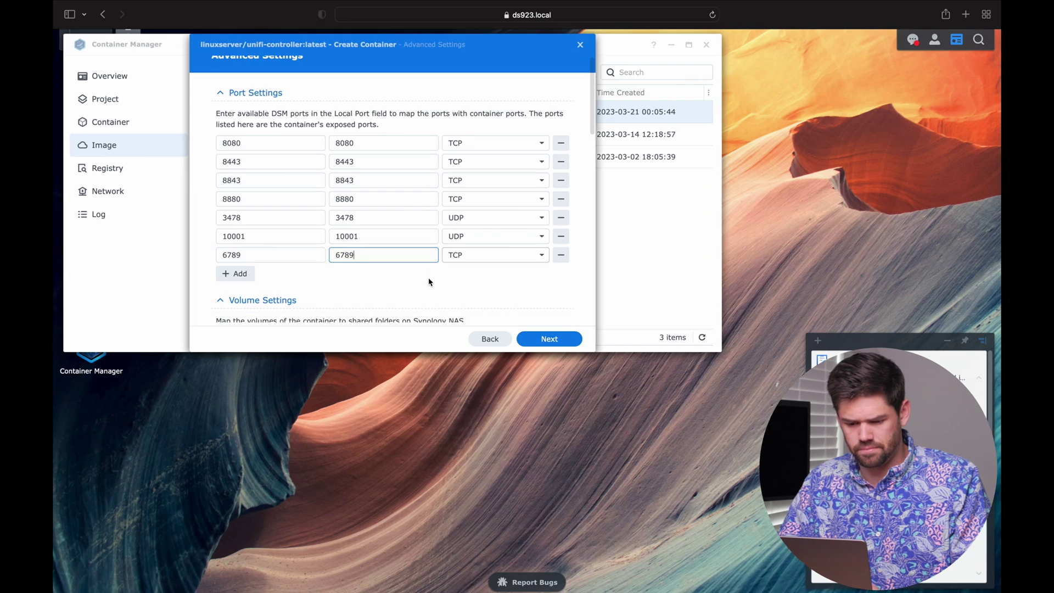
{"action": "scroll", "coordinate": [429, 281], "scroll_direction": "down", "scroll_amount": 3}
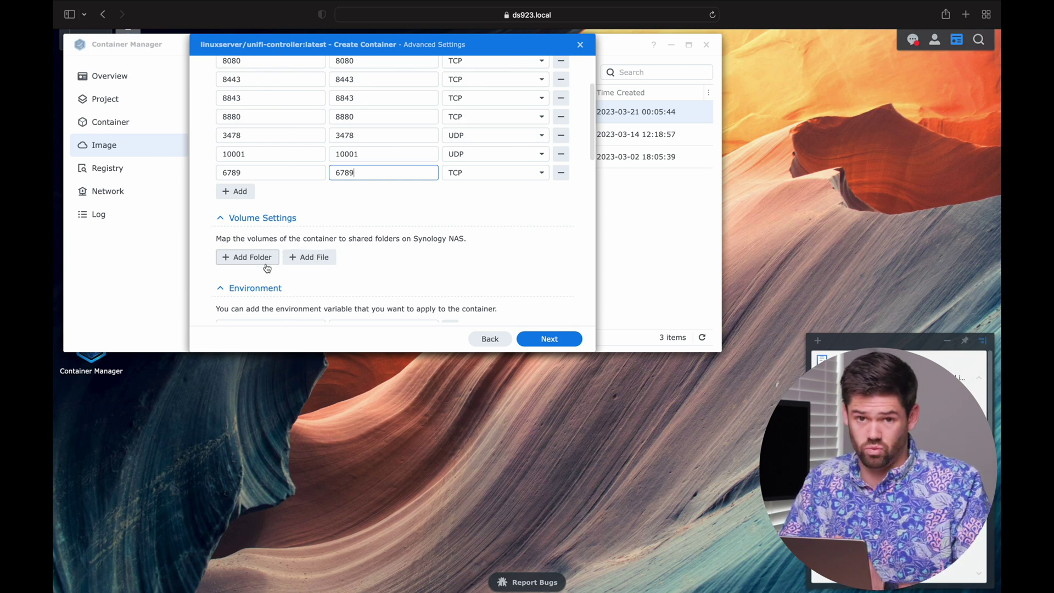
{"action": "left_click", "coordinate": [267, 268]}
Step: Create a UniFi folder under docker and mount /docker/UniFi at /config
{"action": "left_click", "coordinate": [293, 166]}
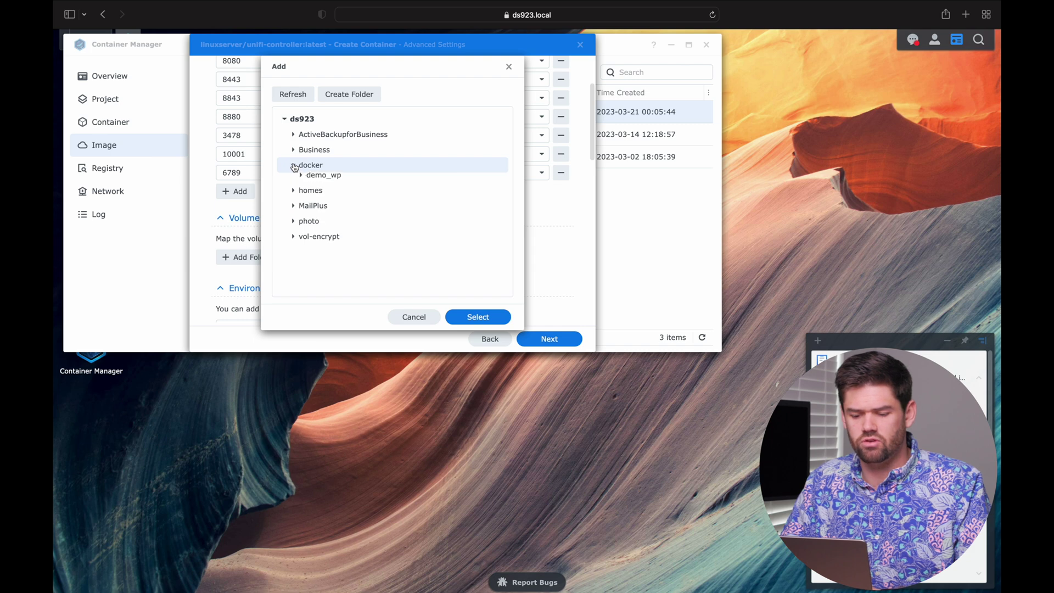
{"action": "left_click", "coordinate": [353, 99]}
{"action": "type", "text": "UniFi"}
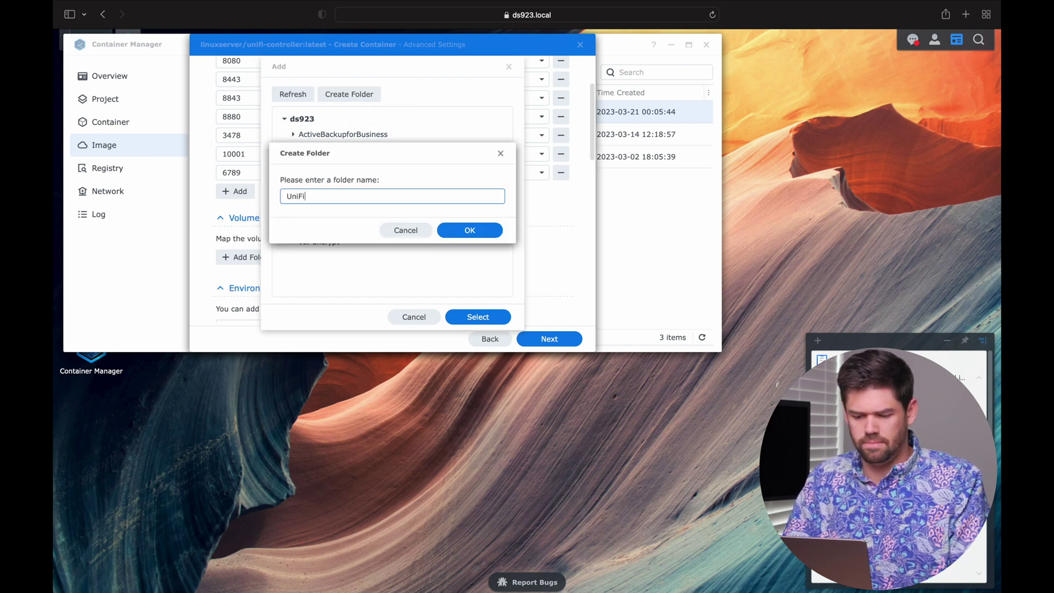
{"action": "key", "text": "Return"}
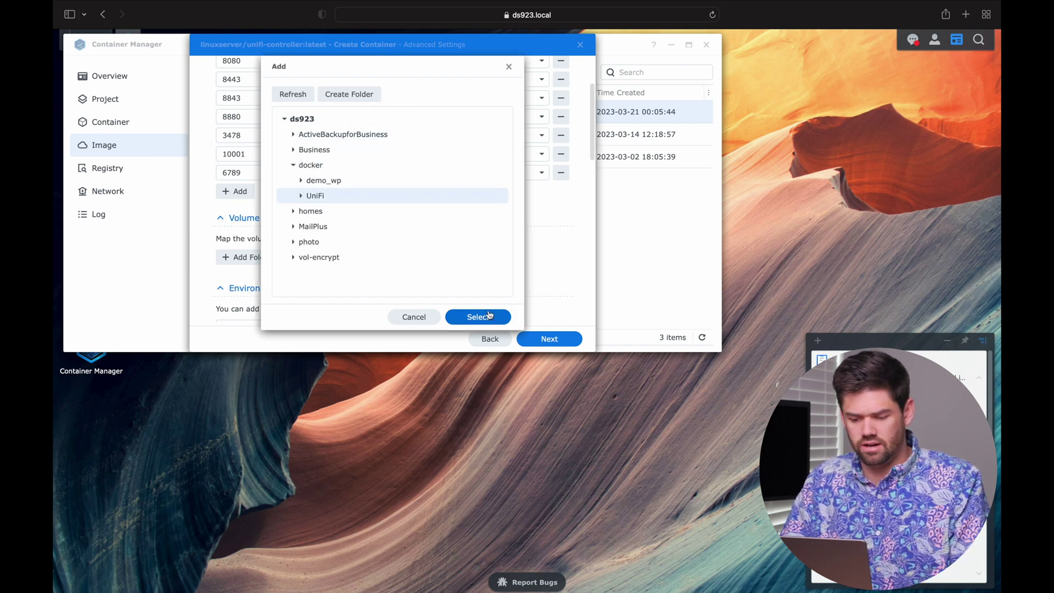
{"action": "left_click", "coordinate": [478, 318]}
{"action": "left_click", "coordinate": [384, 254]}
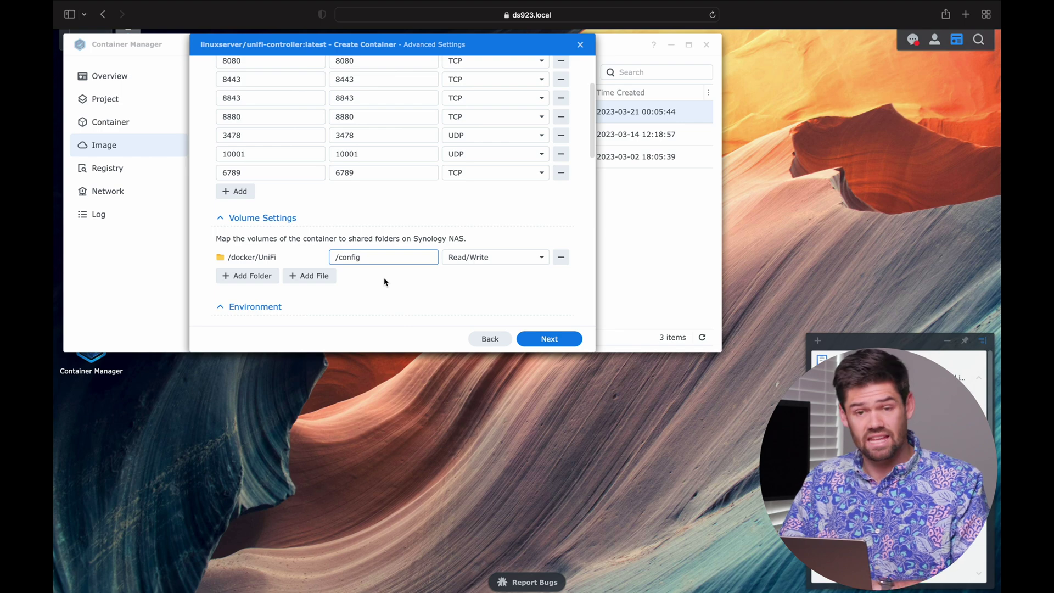
Step: Finish the wizard from the Summary page with the container set to run
{"action": "scroll", "coordinate": [384, 281], "scroll_direction": "down", "scroll_amount": 10}
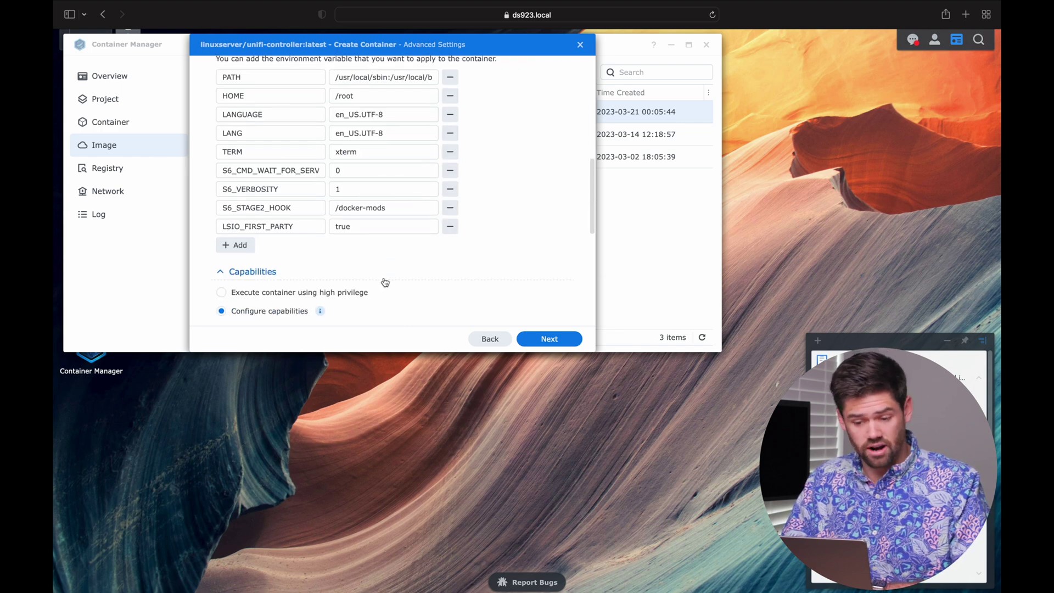
{"action": "scroll", "coordinate": [385, 282], "scroll_direction": "down", "scroll_amount": 10}
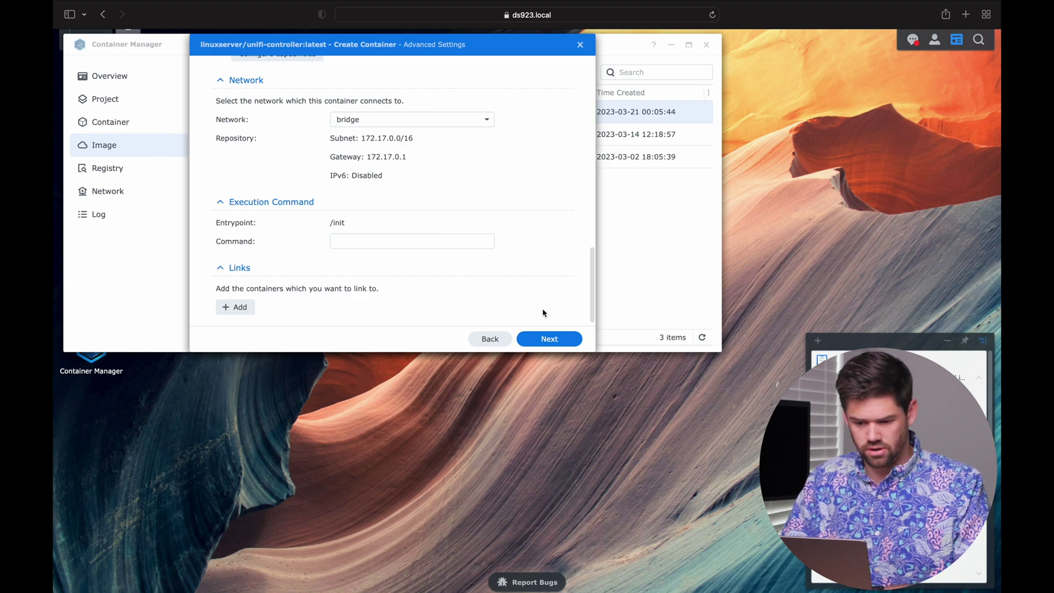
{"action": "left_click", "coordinate": [567, 340]}
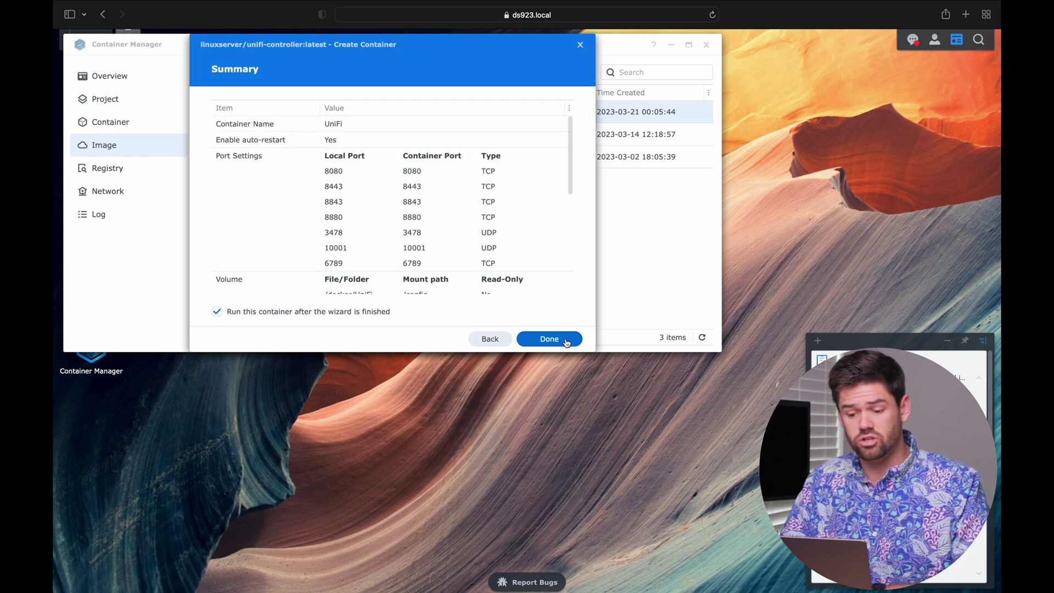
{"action": "left_click", "coordinate": [549, 339]}
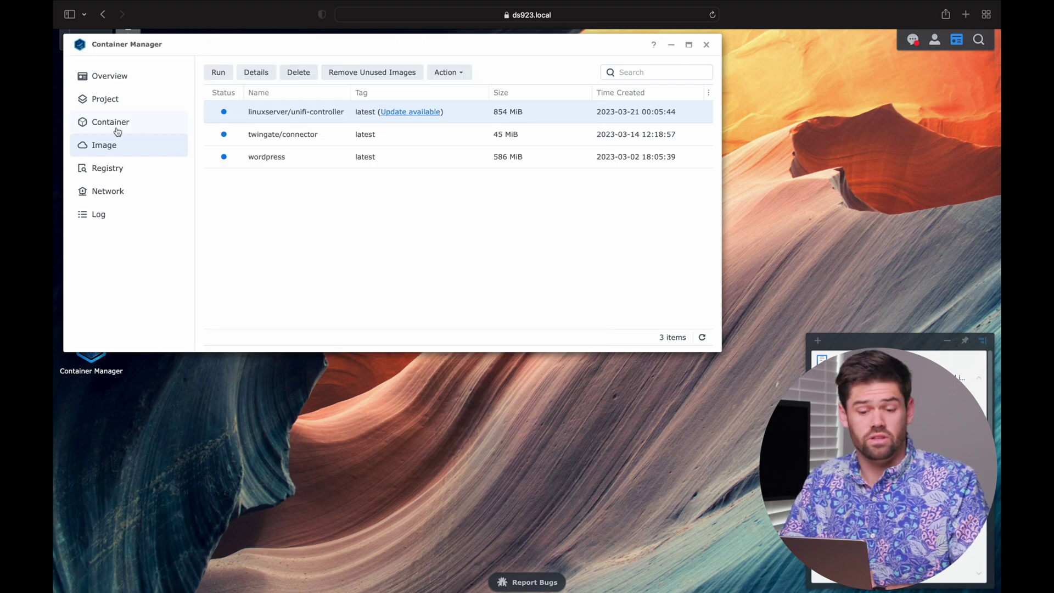
Step: Inspect the UniFi container's CPU/RAM statistics and log, then open a new Safari tab
{"action": "left_click", "coordinate": [117, 131]}
{"action": "left_click", "coordinate": [303, 117]}
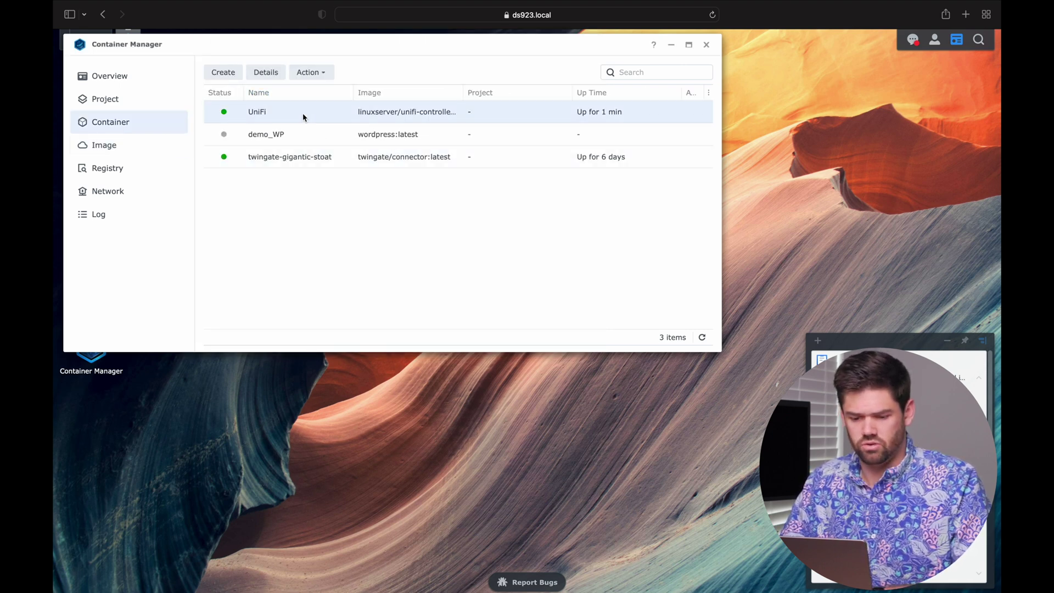
{"action": "left_click", "coordinate": [273, 76]}
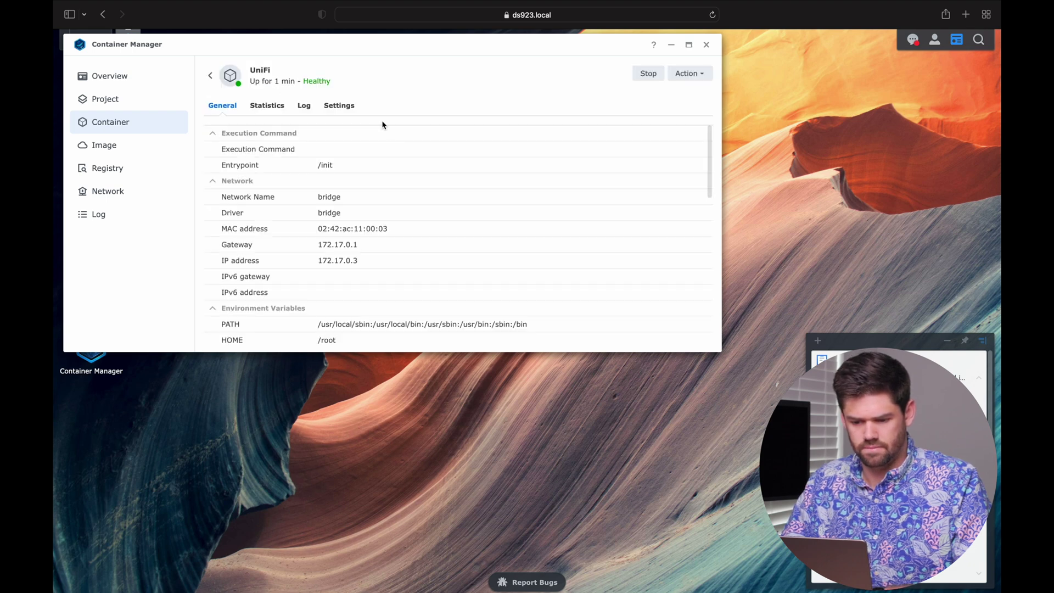
{"action": "left_click", "coordinate": [286, 109]}
{"action": "mouse_move", "coordinate": [393, 189]}
{"action": "scroll", "coordinate": [393, 188], "scroll_direction": "down", "scroll_amount": 2}
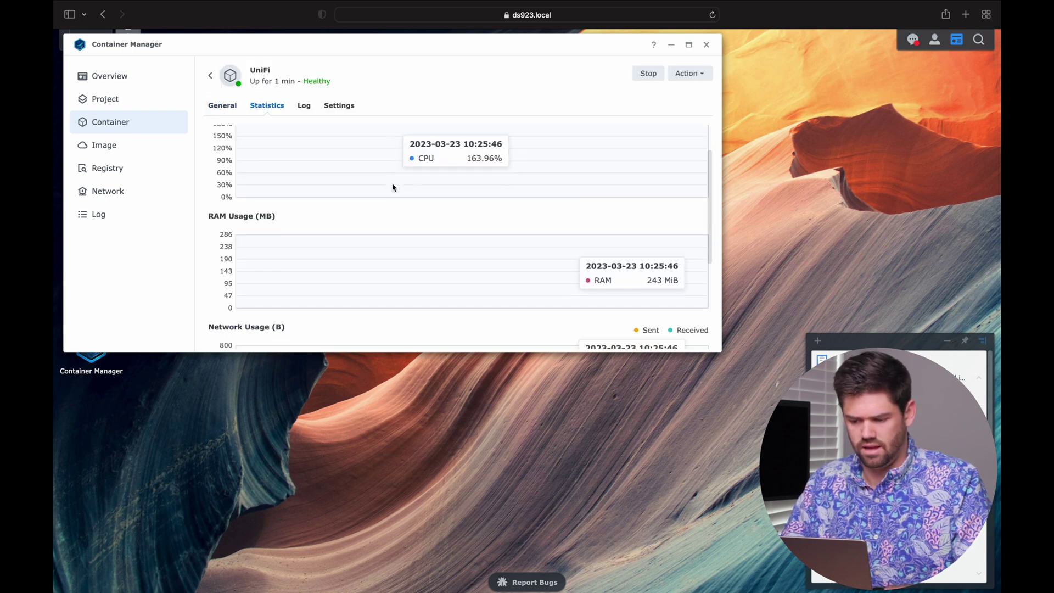
{"action": "scroll", "coordinate": [393, 187], "scroll_direction": "up", "scroll_amount": 2}
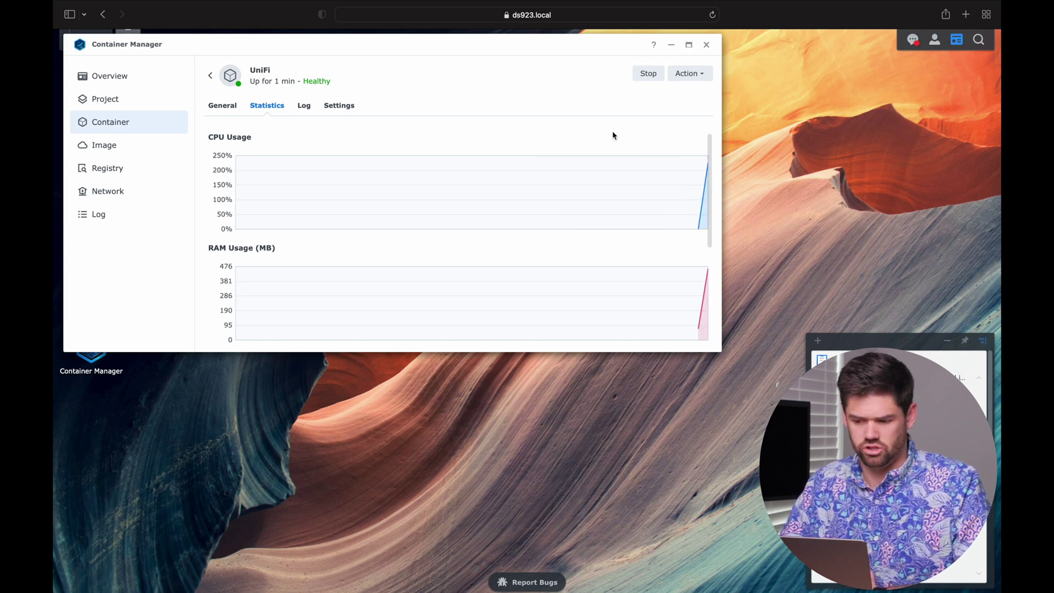
{"action": "left_click", "coordinate": [304, 105]}
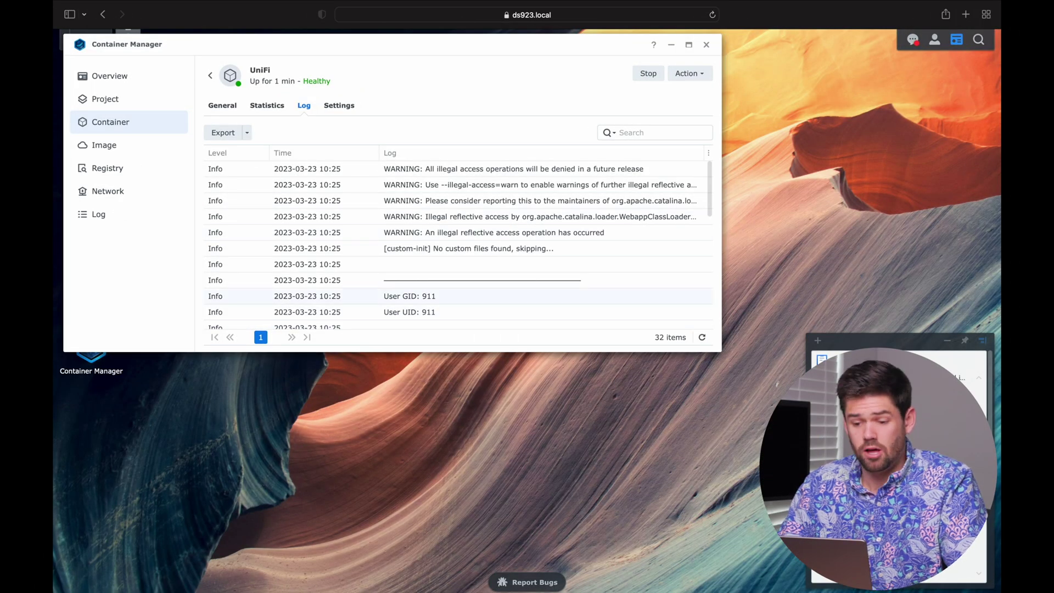
{"action": "key", "text": "super+t"}
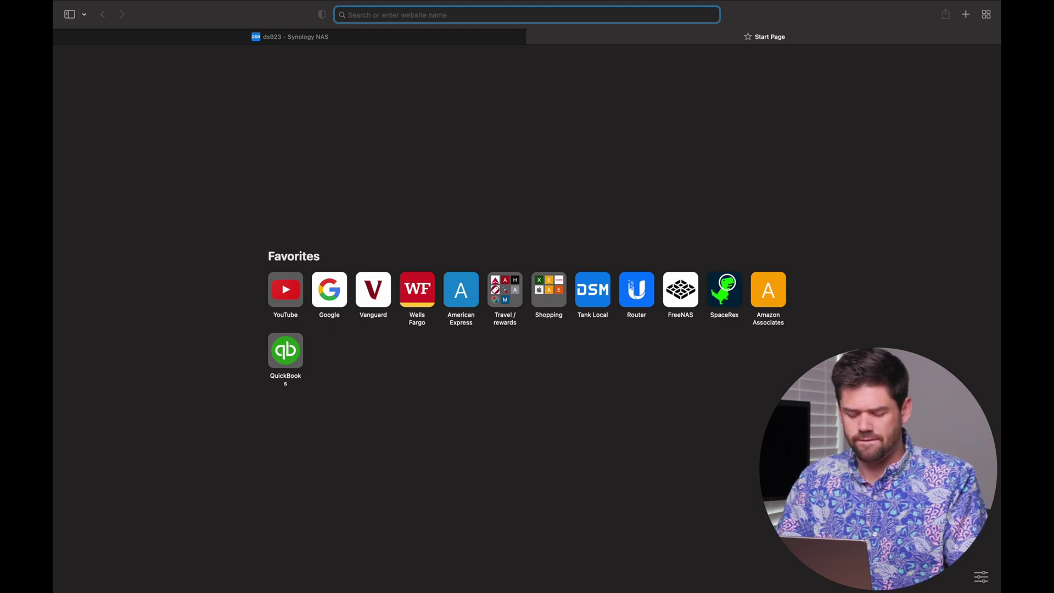
{"action": "type", "text": "https://"}
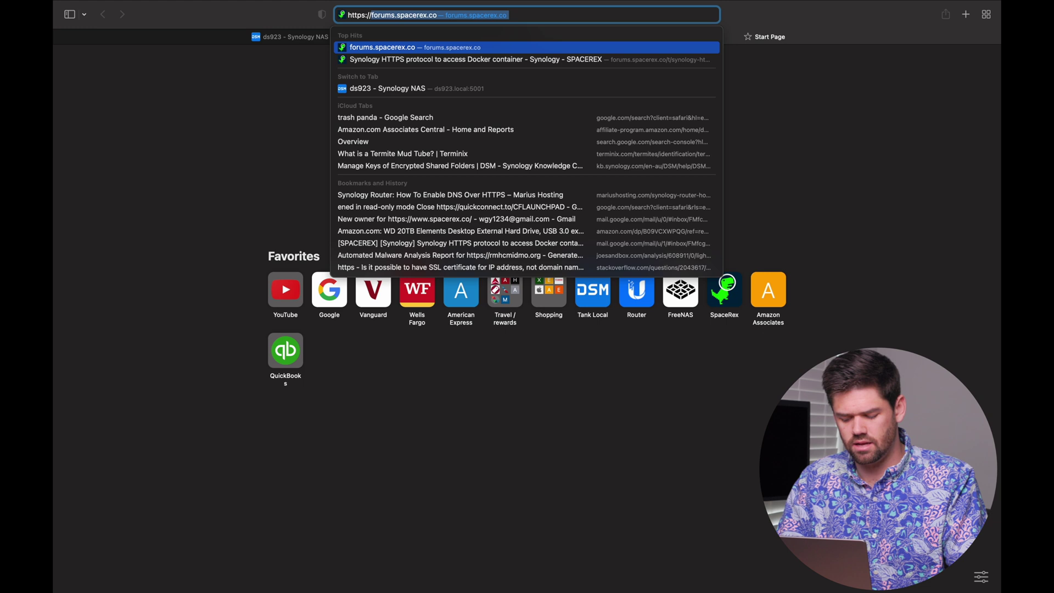
{"action": "type", "text": "ds923.local:500"}
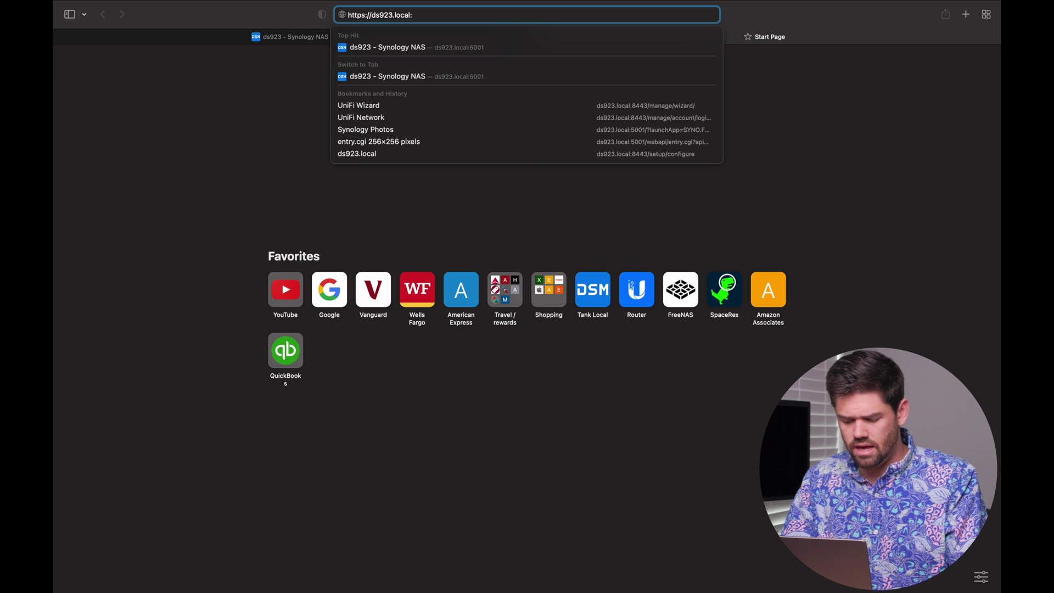
{"action": "type", "text": "8443"}
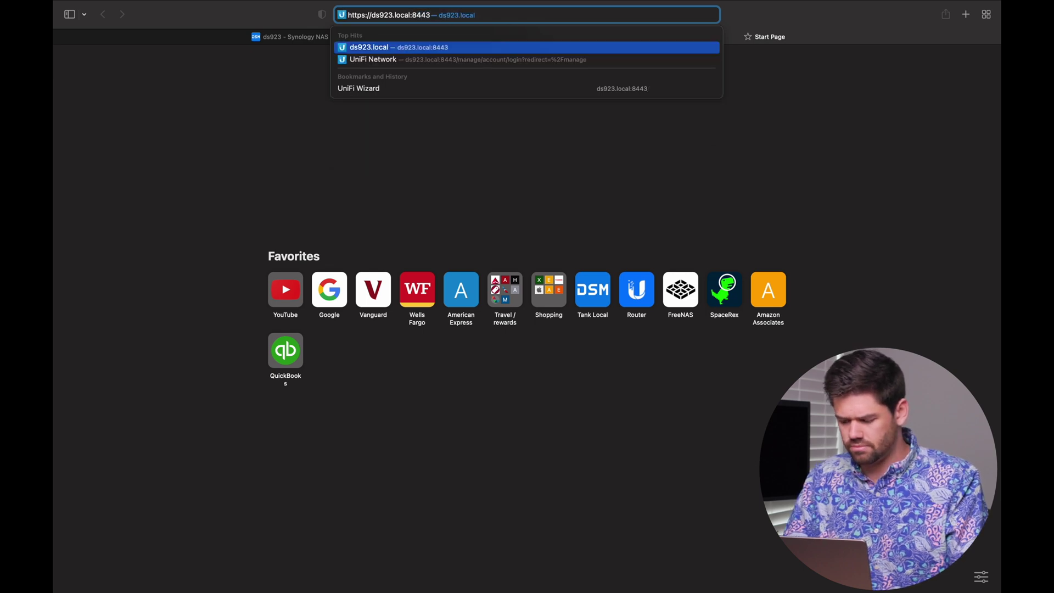
{"action": "key", "text": "Return"}
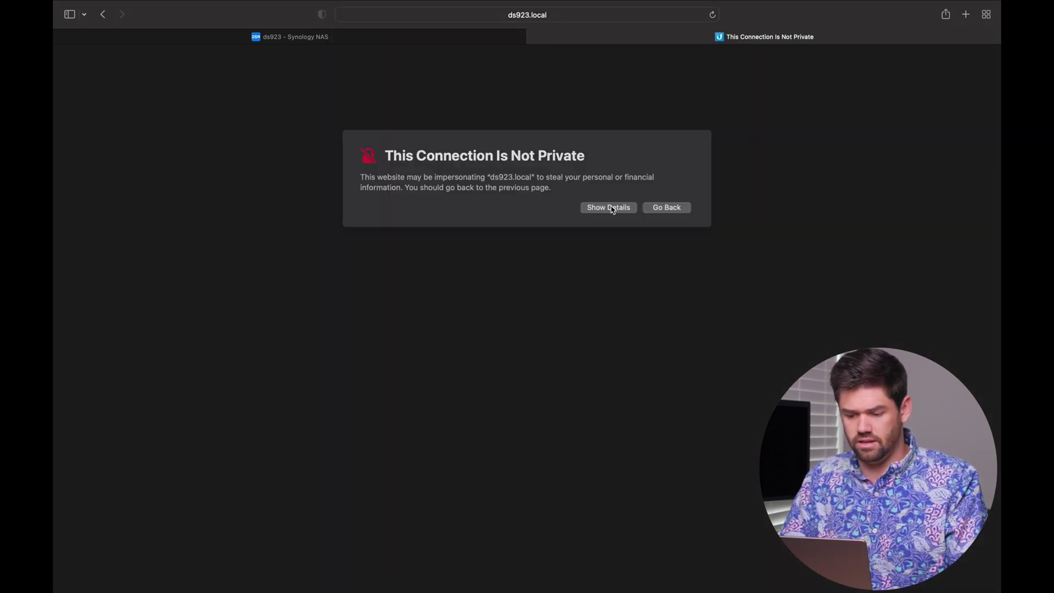
Step: Bypass the not-private connection warning to reach the 404 Not Found page
{"action": "left_click", "coordinate": [606, 207]}
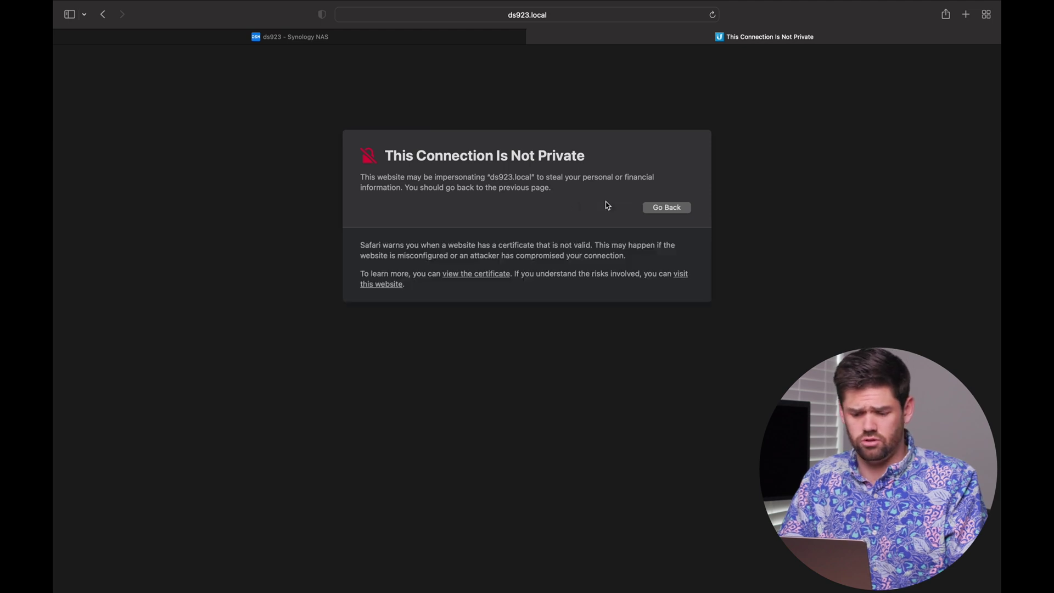
{"action": "left_click", "coordinate": [394, 284]}
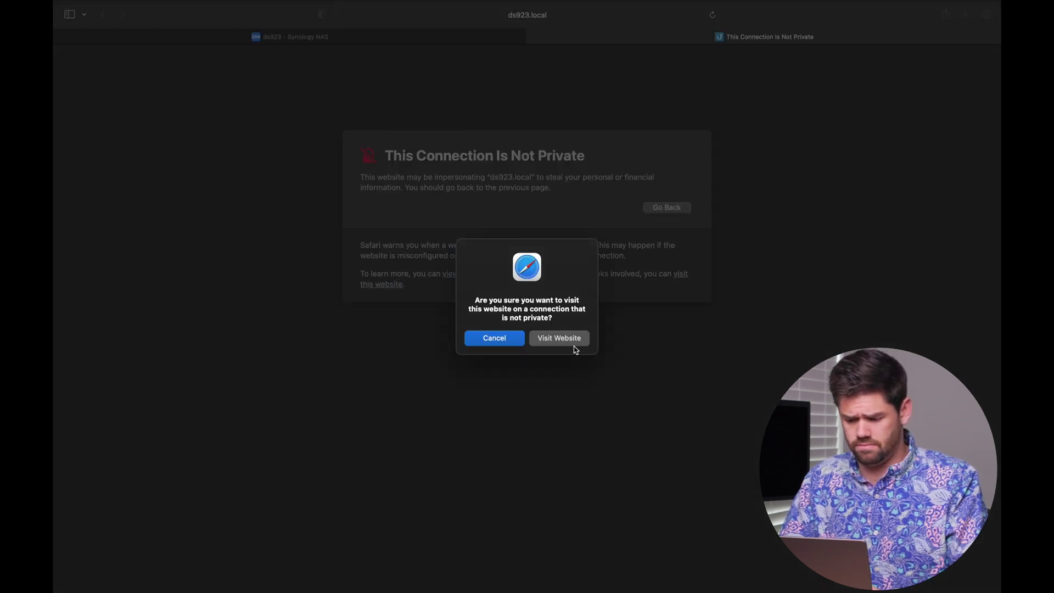
{"action": "left_click", "coordinate": [567, 338]}
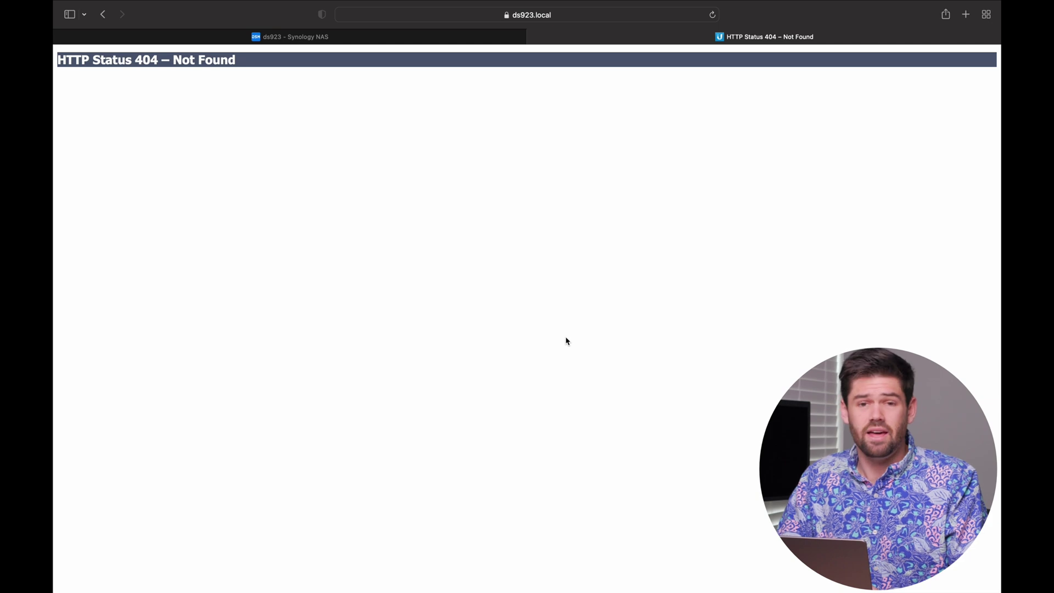
Step: Recheck the UniFi container's log and CPU/RAM statistics, then reload the UniFi page to reach setup
{"action": "left_click", "coordinate": [333, 37]}
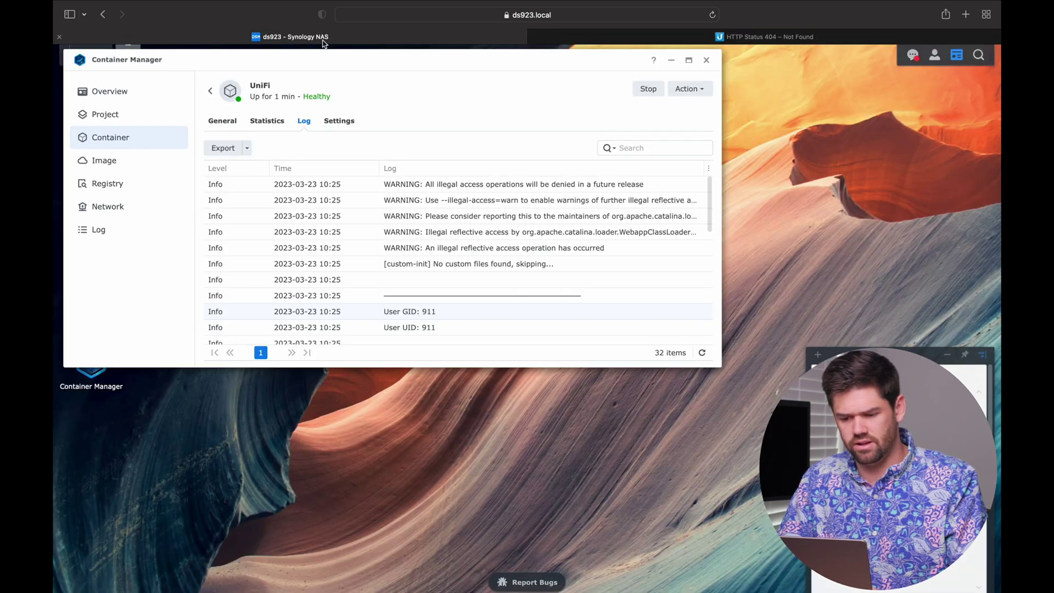
{"action": "left_click", "coordinate": [702, 354]}
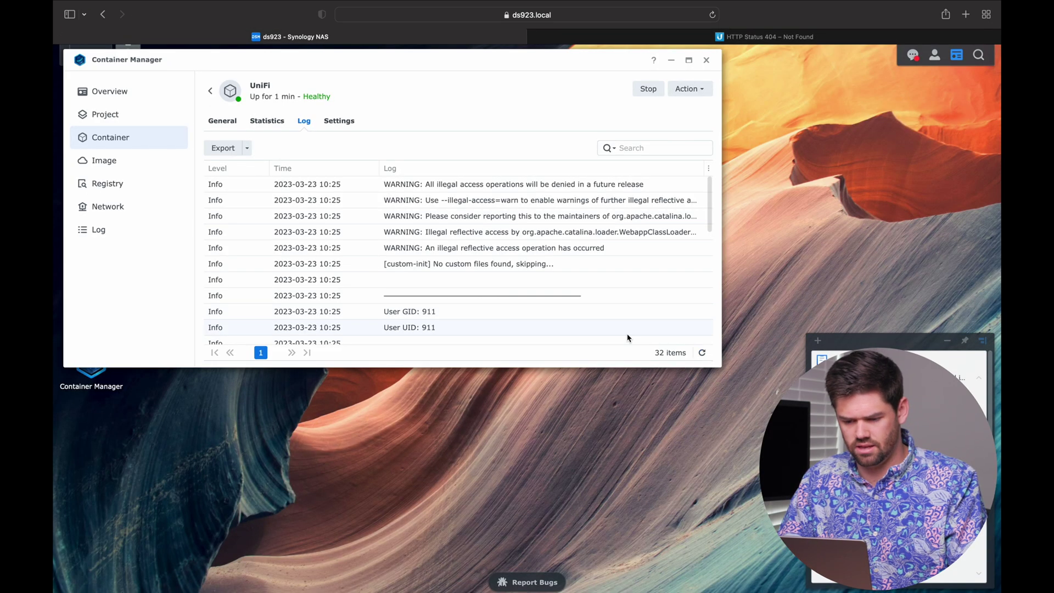
{"action": "left_click", "coordinate": [265, 122]}
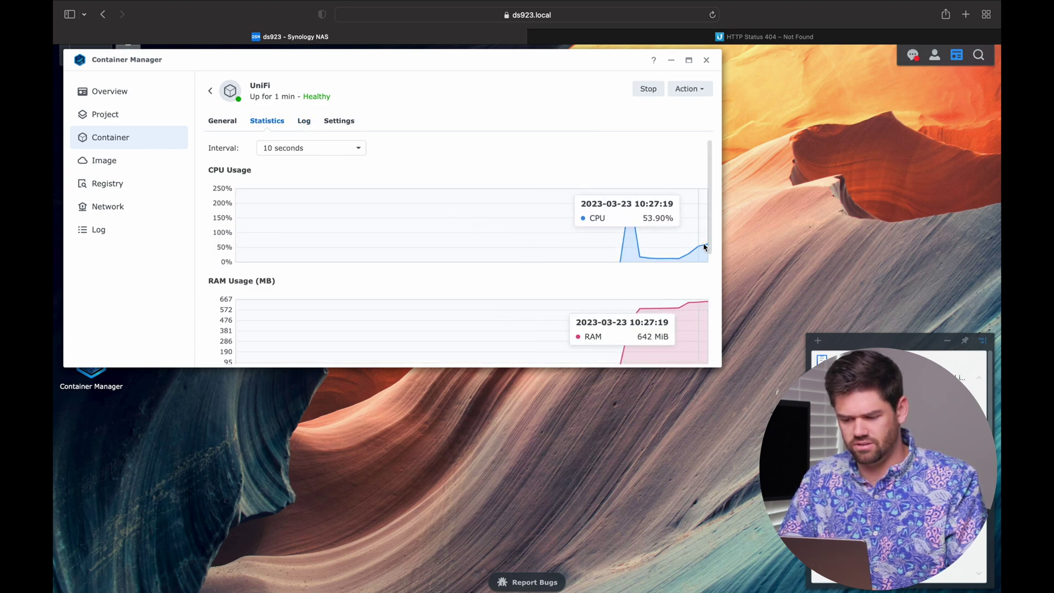
{"action": "left_click", "coordinate": [308, 123]}
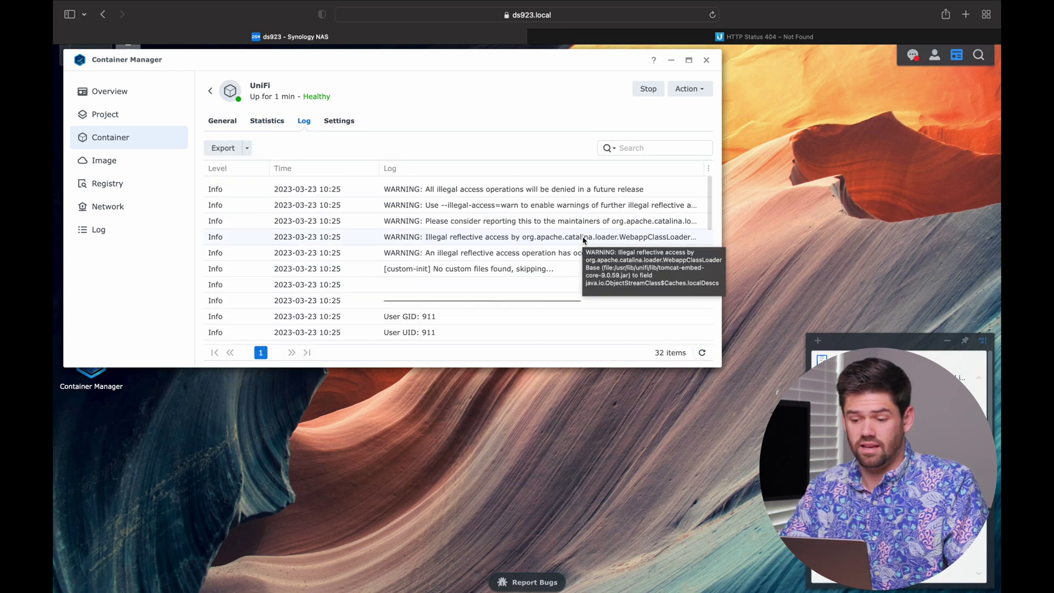
{"action": "left_click", "coordinate": [603, 37]}
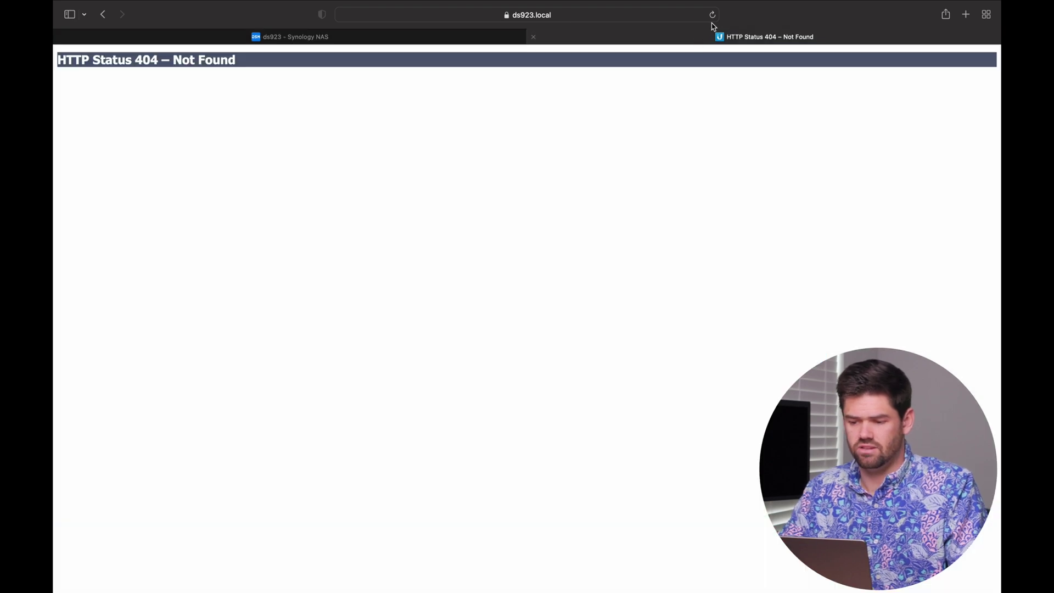
{"action": "left_click", "coordinate": [713, 17]}
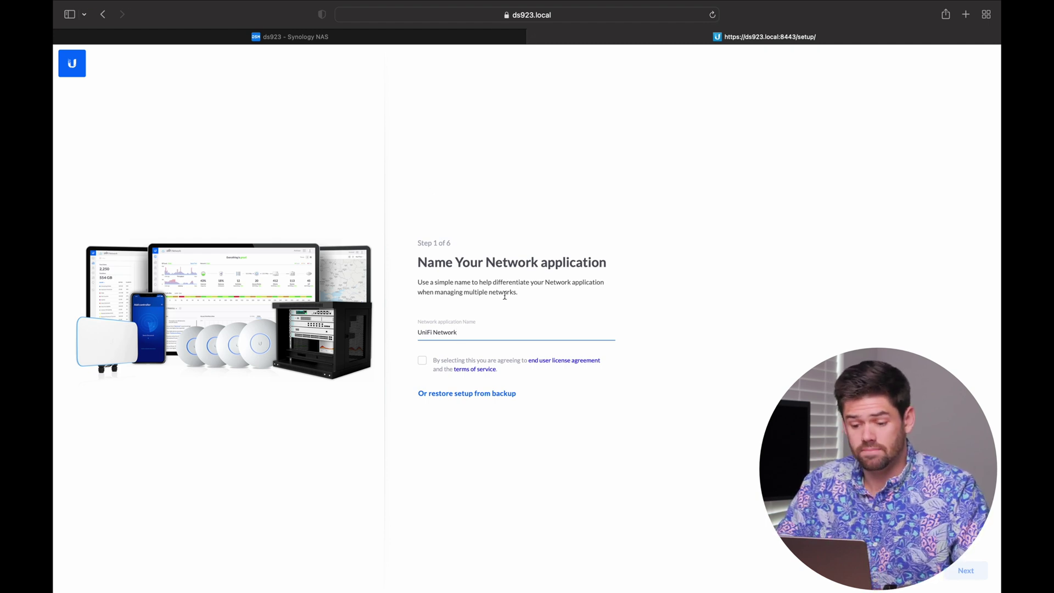
Step: Name the network application 'SpaceRex SD' and accept the licence agreement and terms
{"action": "left_click", "coordinate": [489, 331]}
{"action": "key", "text": "BackSpace"}
{"action": "key", "text": "BackSpace"}
{"action": "key", "text": "BackSpace"}
{"action": "key", "text": "BackSpace"}
{"action": "key", "text": "BackSpace"}
{"action": "key", "text": "BackSpace"}
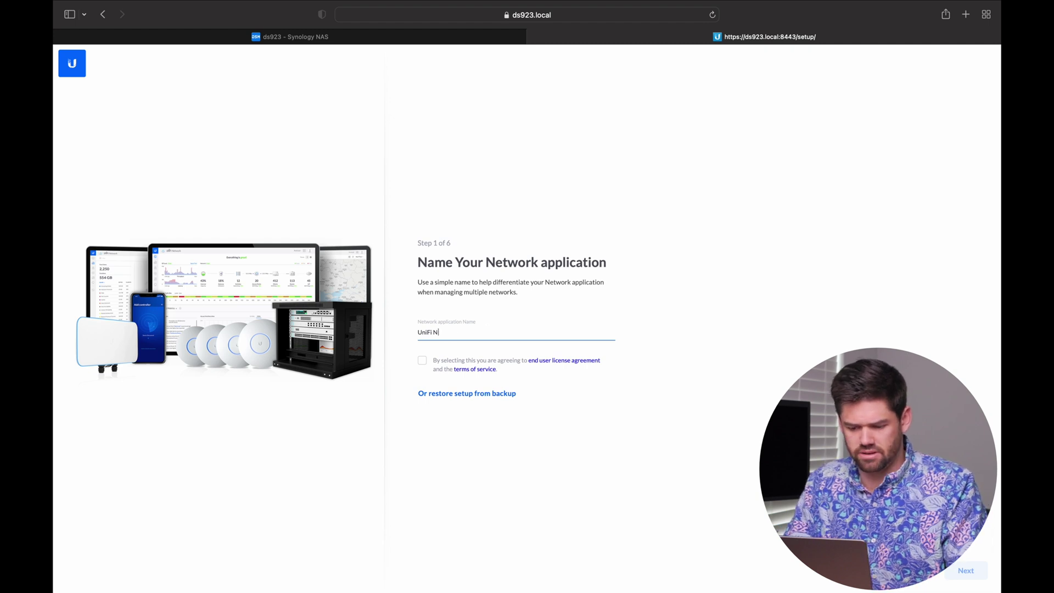
{"action": "key", "text": "BackSpace"}
{"action": "key", "text": "BackSpace"}
{"action": "key", "text": "BackSpace"}
{"action": "key", "text": "BackSpace"}
{"action": "key", "text": "BackSpace"}
{"action": "key", "text": "BackSpace"}
{"action": "key", "text": "BackSpace"}
{"action": "type", "text": "SpaceRex "}
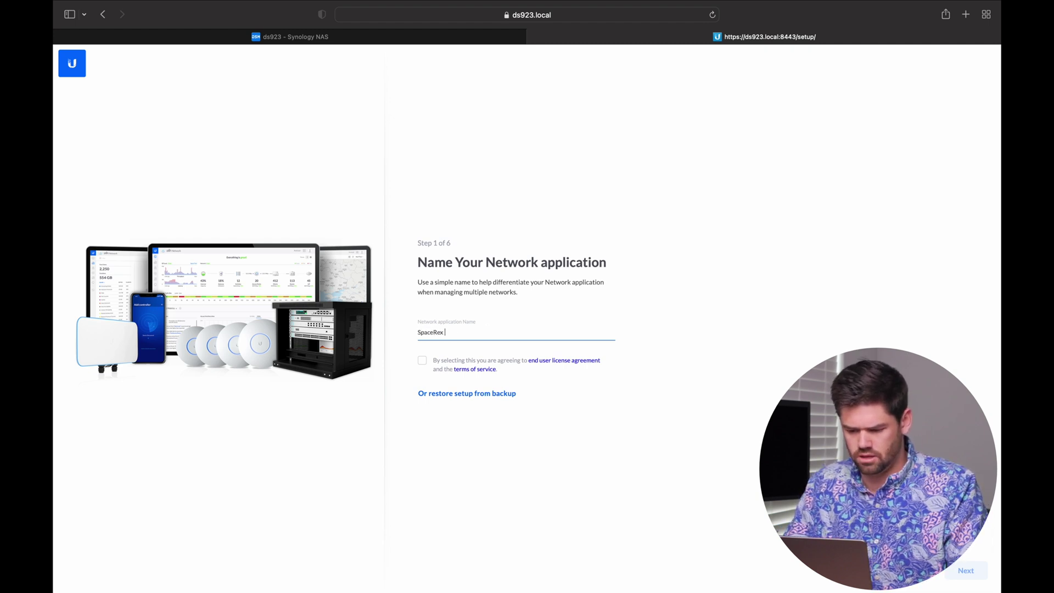
{"action": "type", "text": "S"}
{"action": "key", "text": "BackSpace"}
{"action": "type", "text": "Demo"}
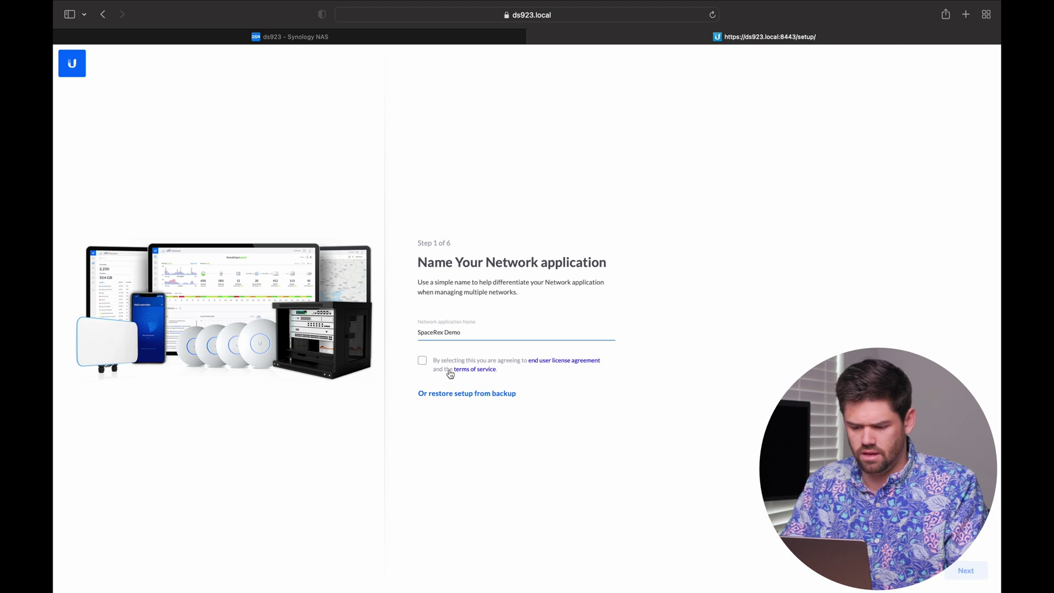
{"action": "left_click", "coordinate": [422, 360]}
{"action": "left_click", "coordinate": [964, 573]}
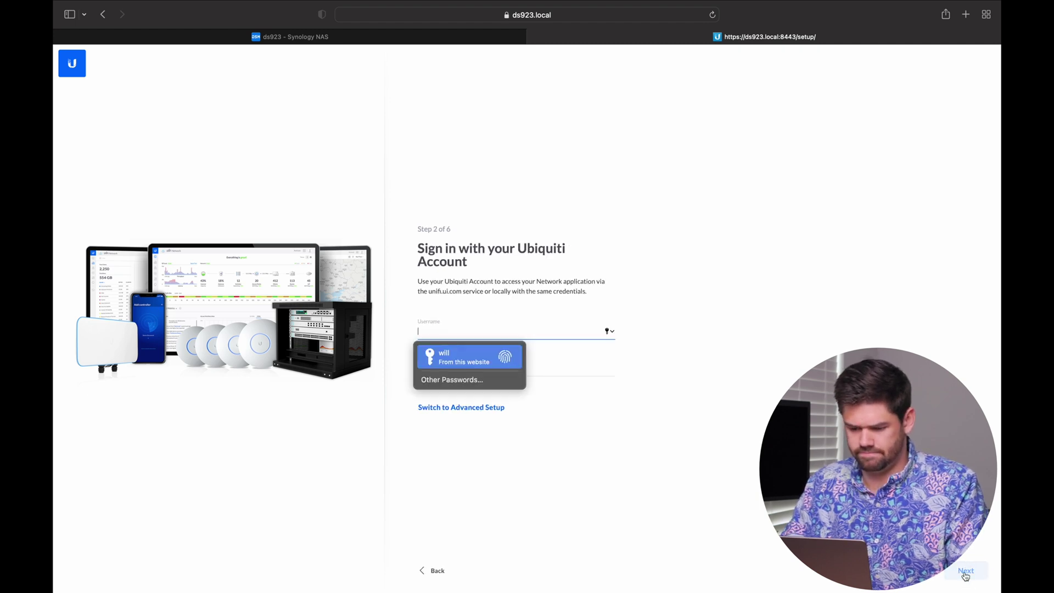
Step: Choose advanced setup with remote access off and enter the local admin username
{"action": "left_click", "coordinate": [637, 404]}
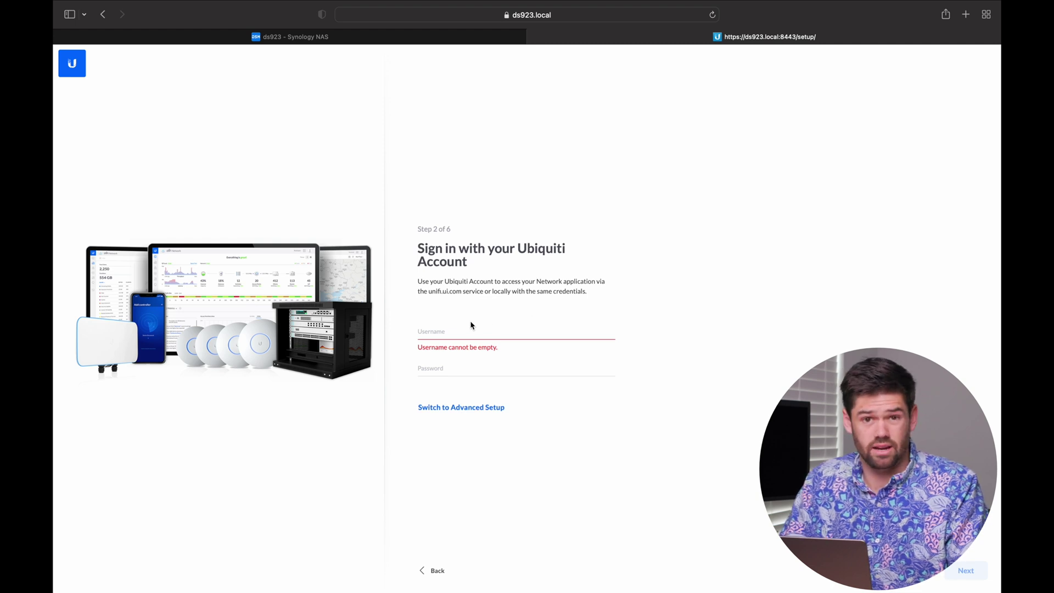
{"action": "left_click", "coordinate": [467, 407]}
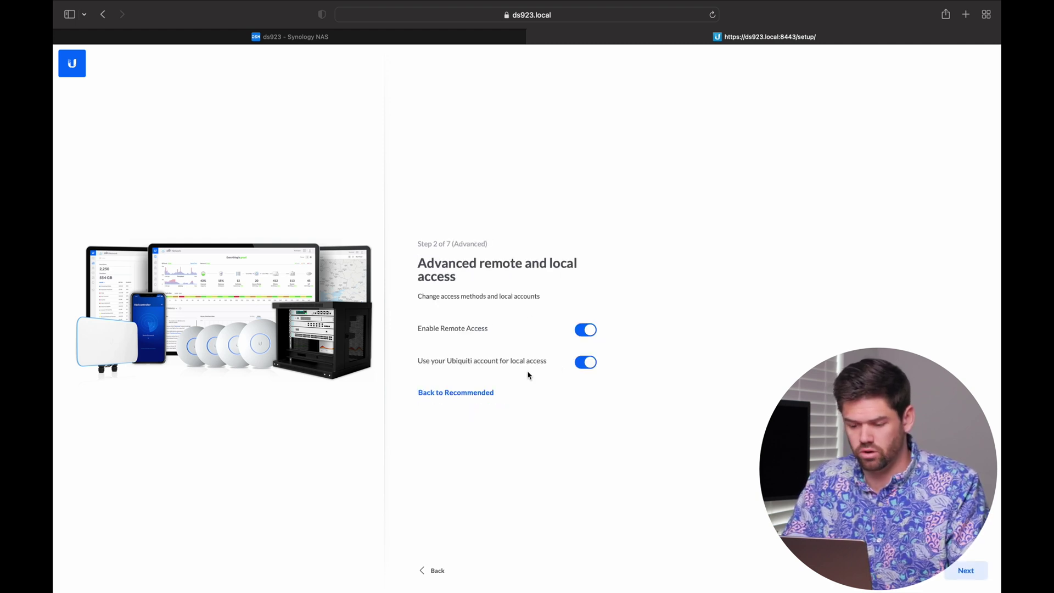
{"action": "left_click", "coordinate": [578, 331]}
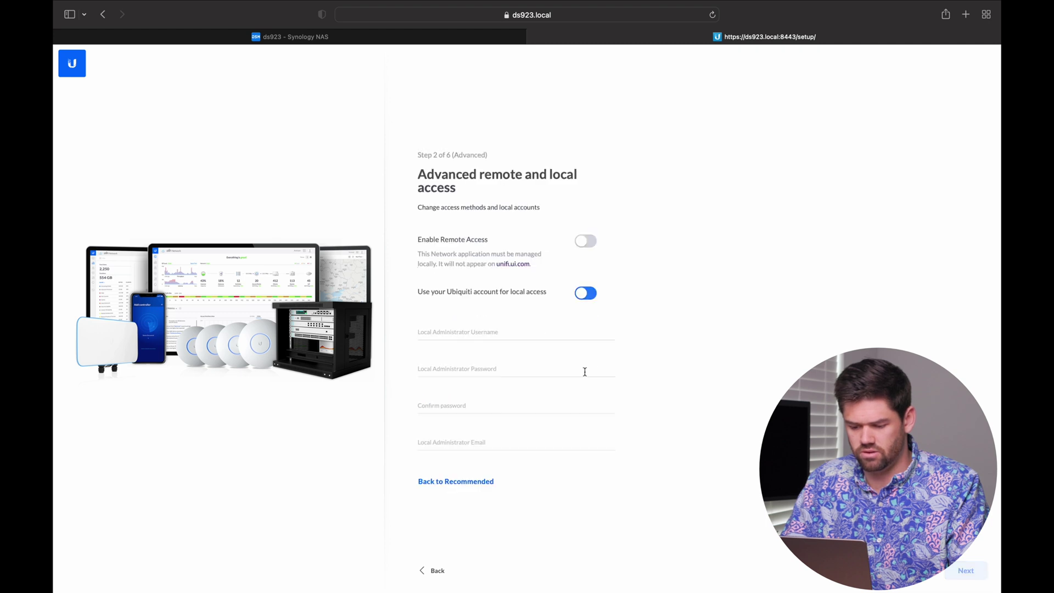
{"action": "left_click", "coordinate": [531, 330]}
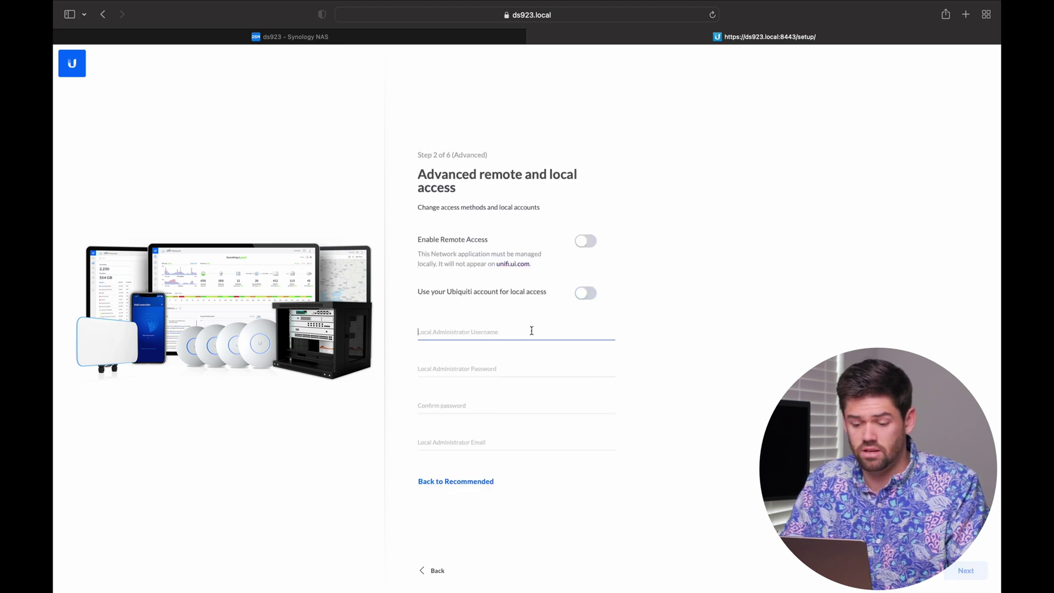
{"action": "type", "text": "w"}
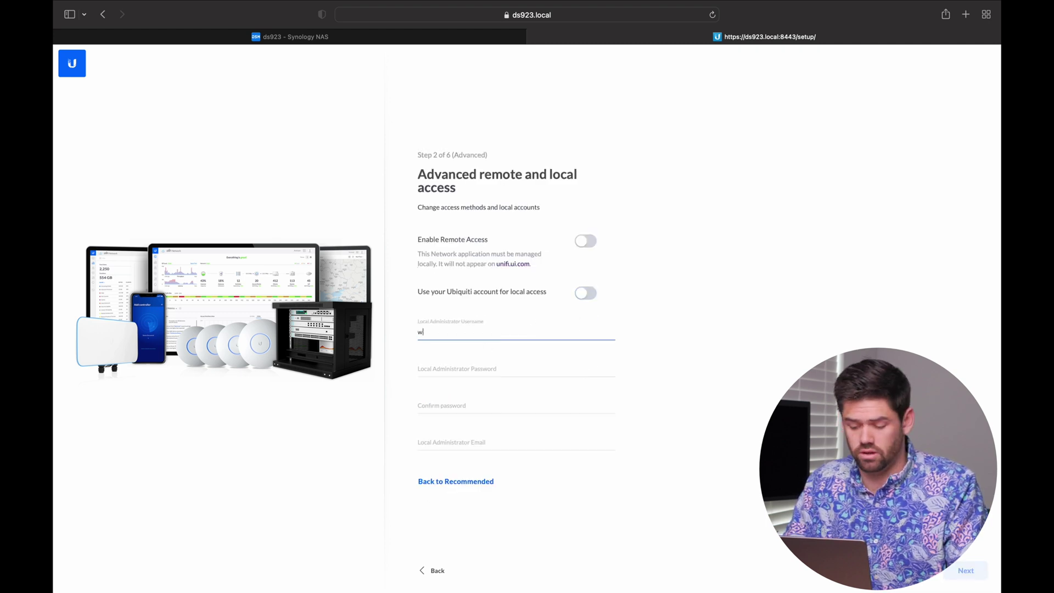
{"action": "type", "text": "ill"}
{"action": "key", "text": "Tab"}
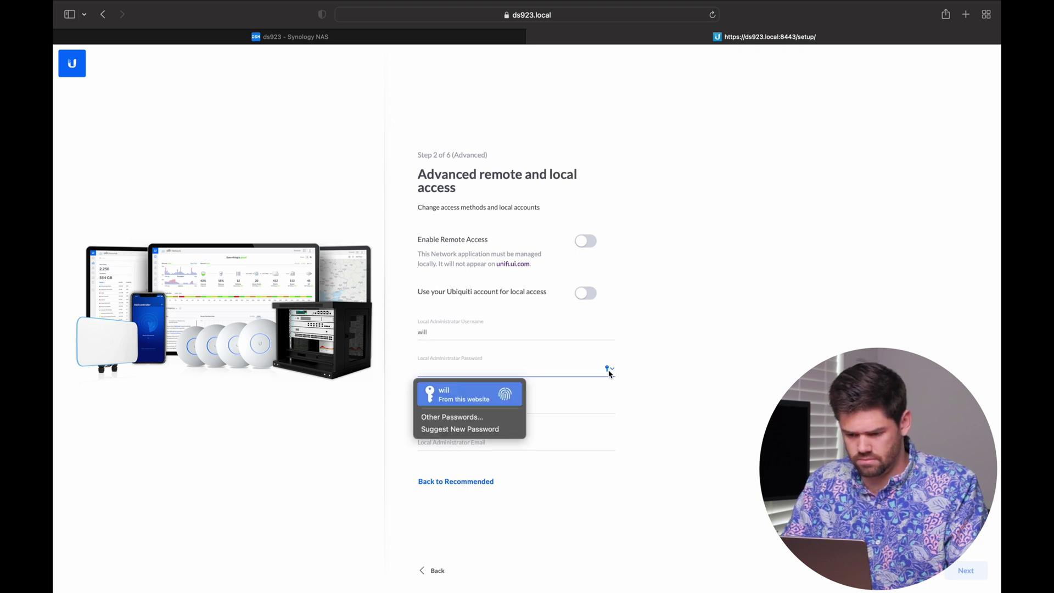
Step: Enter and confirm the admin password and fill in the admin e-mail address
{"action": "left_click", "coordinate": [500, 431]}
{"action": "left_click", "coordinate": [692, 398]}
{"action": "key", "text": "super+v"}
{"action": "key", "text": "Tab"}
{"action": "key", "text": "super+v"}
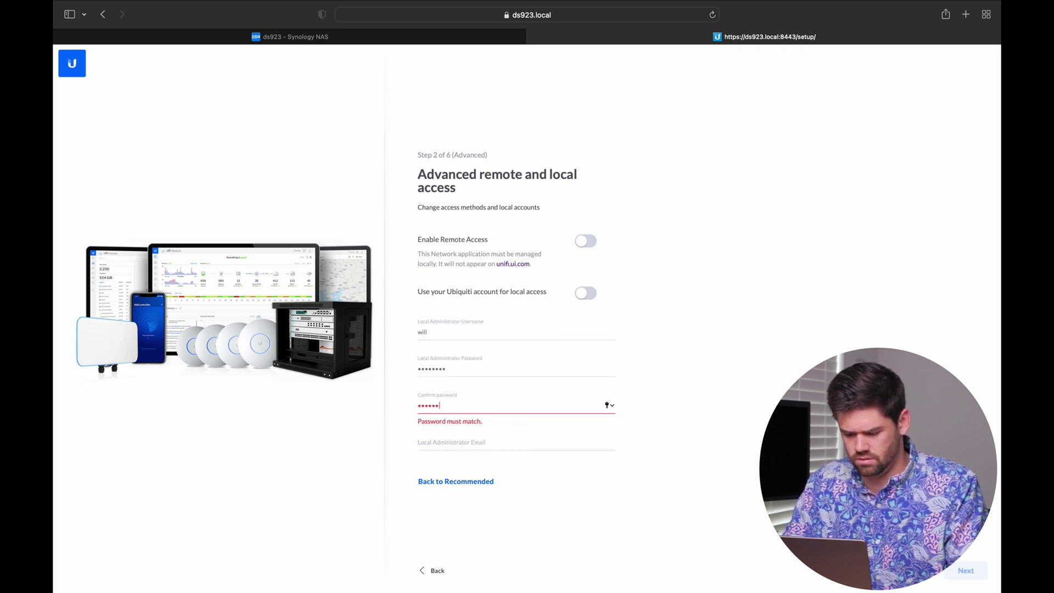
{"action": "key", "text": "Tab"}
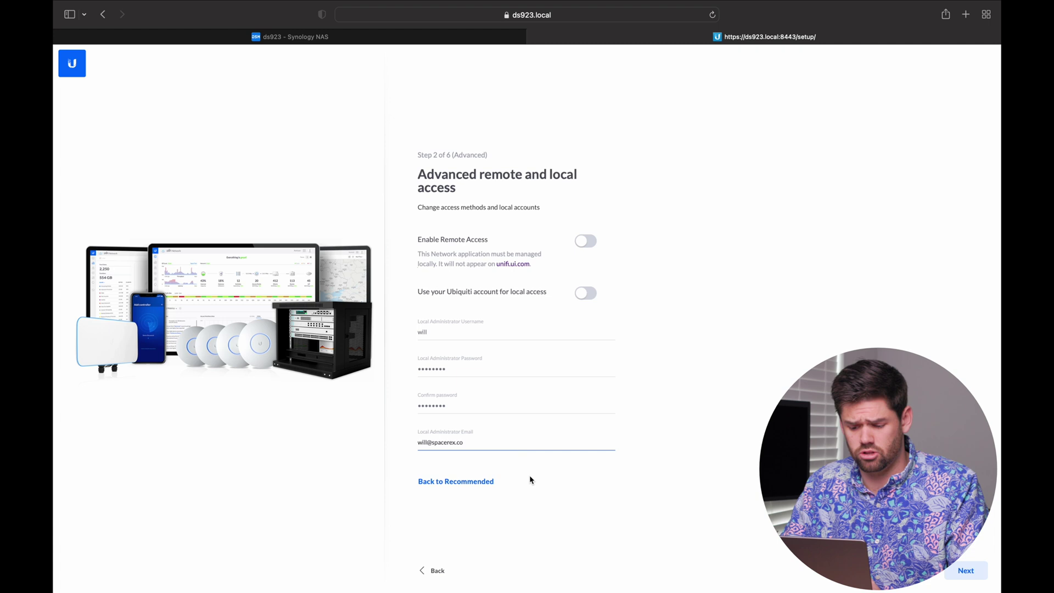
{"action": "left_click", "coordinate": [961, 569]}
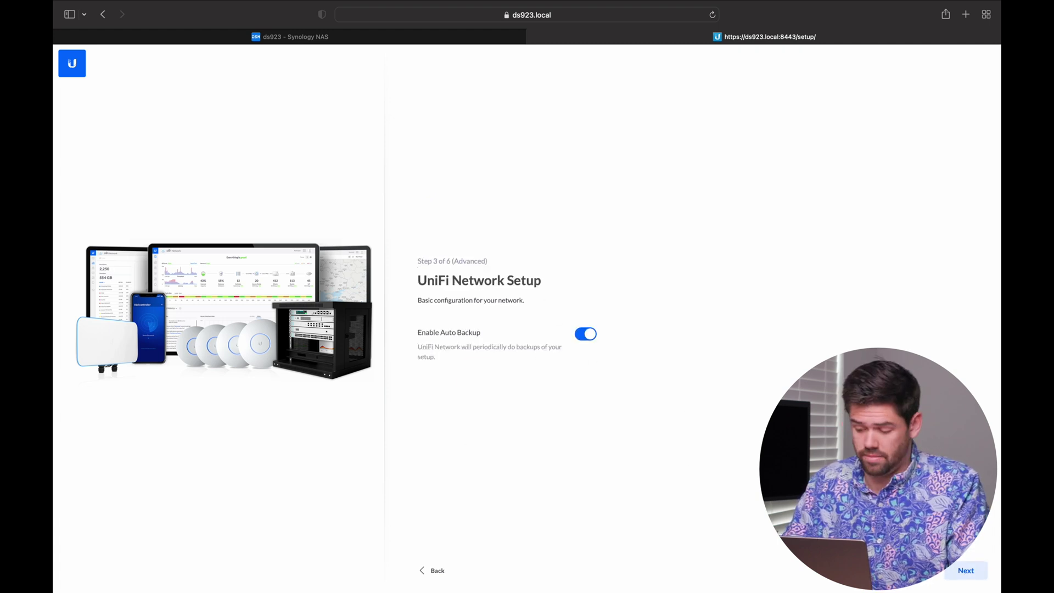
Step: Step through Network, Devices and WiFi setup with auto backup kept on, then finish the configuration
{"action": "left_click", "coordinate": [967, 570]}
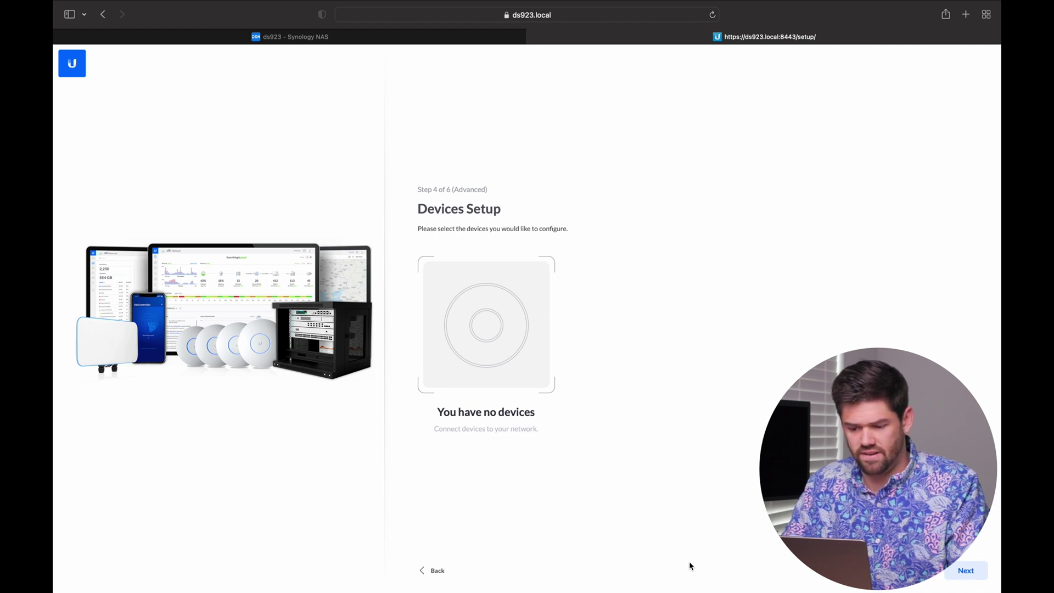
{"action": "left_click", "coordinate": [974, 576]}
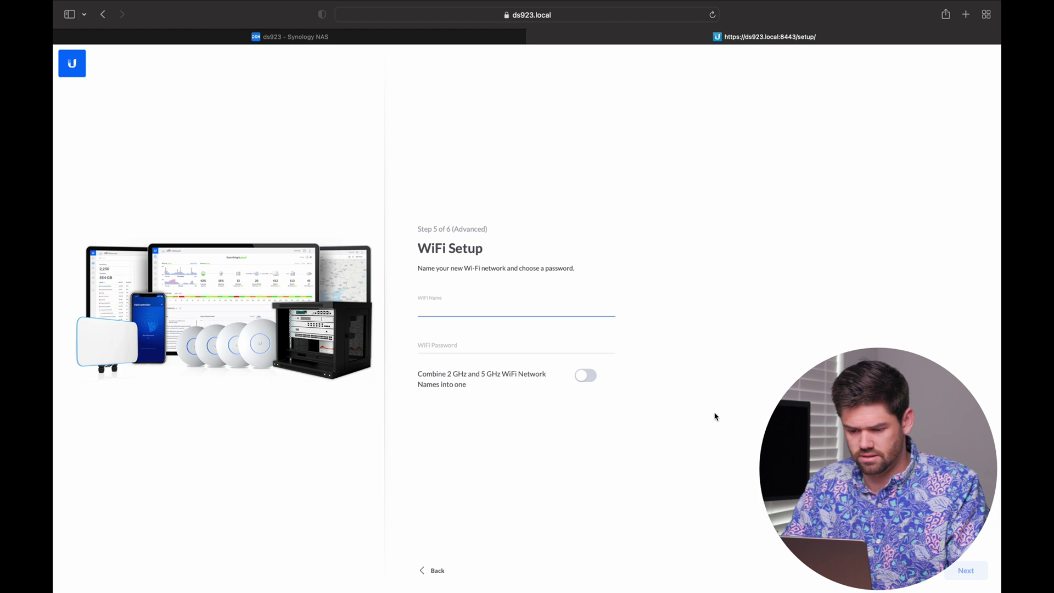
{"action": "left_click", "coordinate": [966, 571]}
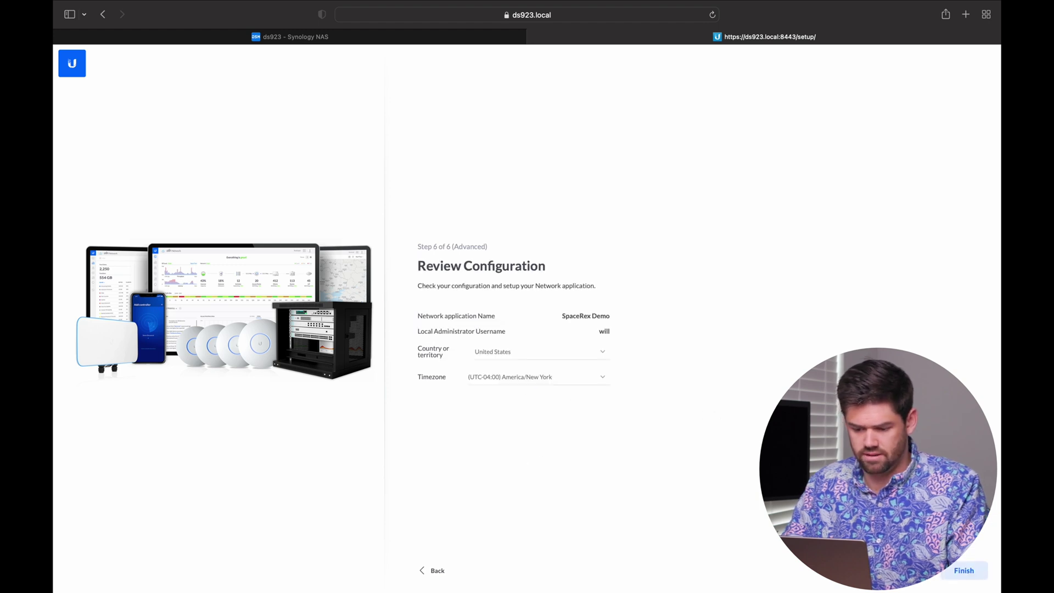
{"action": "left_click", "coordinate": [958, 571]}
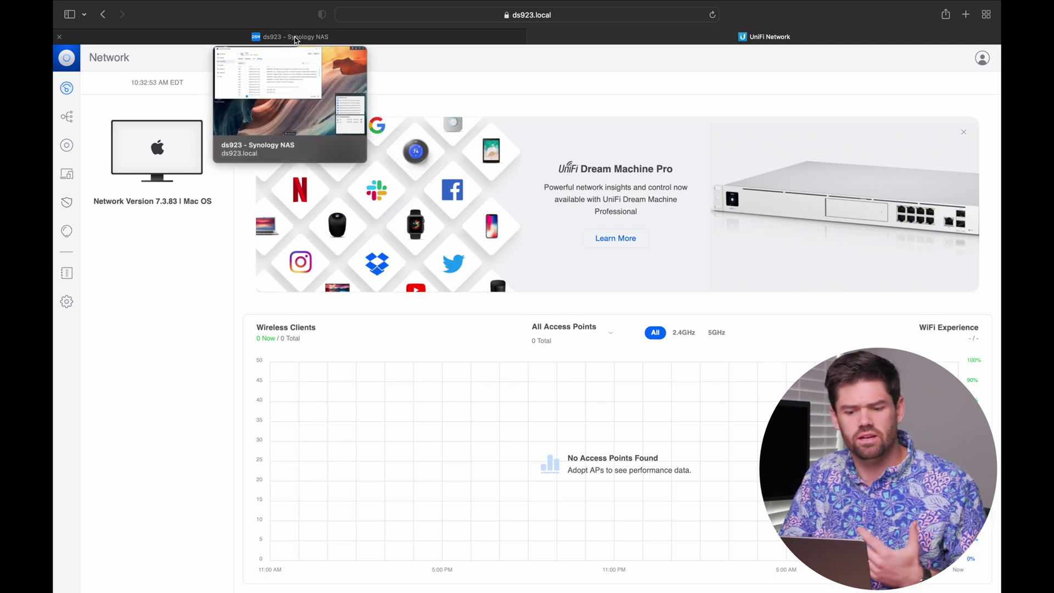
{"action": "left_click", "coordinate": [295, 37]}
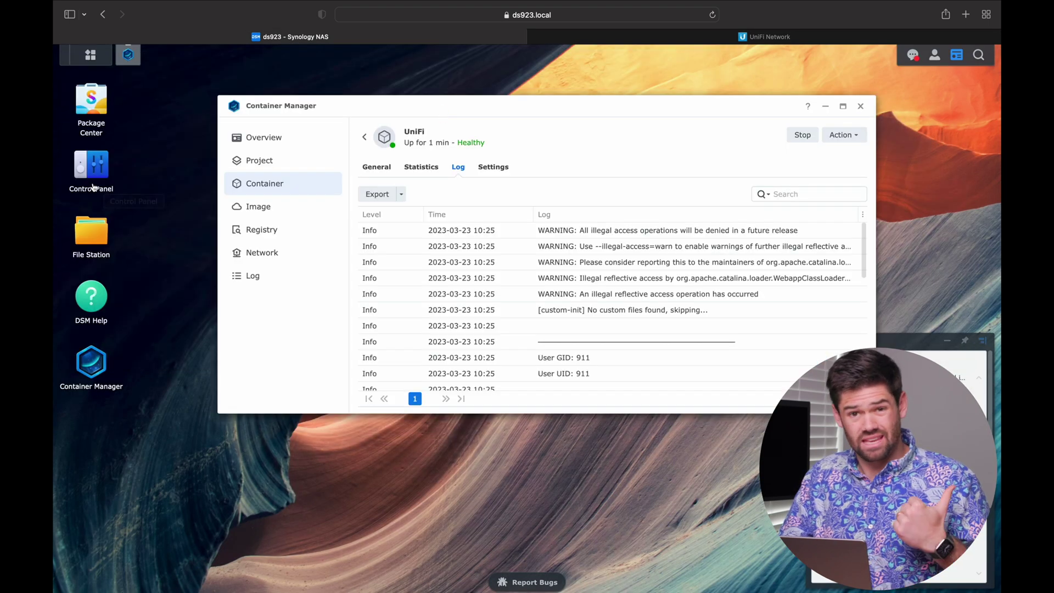
Step: In Control Panel > Network > Network Interface, expand LAN 3 and copy its IP 10.30.0.106
{"action": "left_click", "coordinate": [92, 187]}
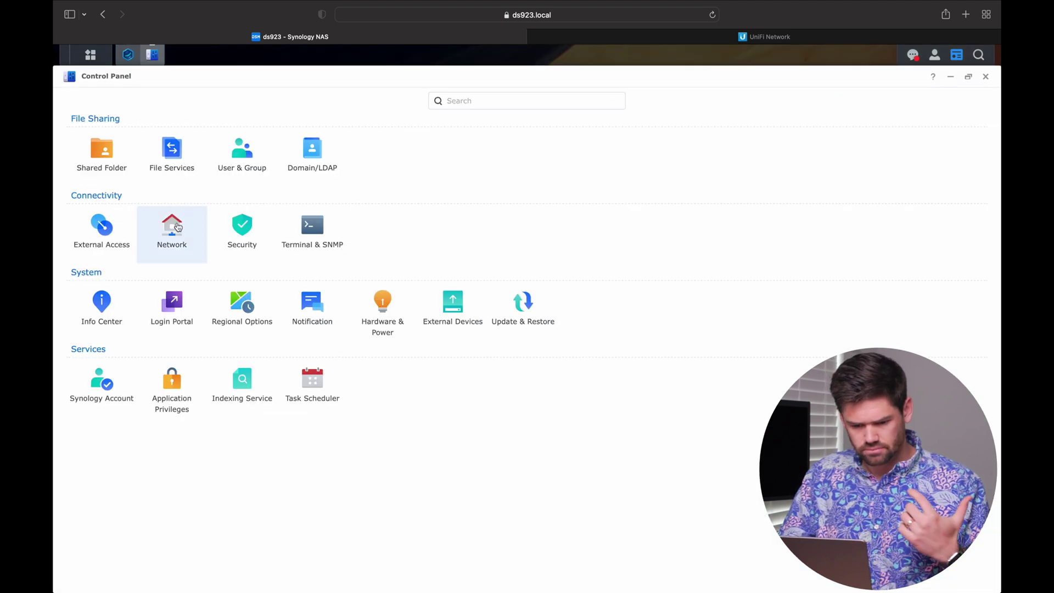
{"action": "left_click", "coordinate": [163, 237]}
{"action": "left_click", "coordinate": [273, 102]}
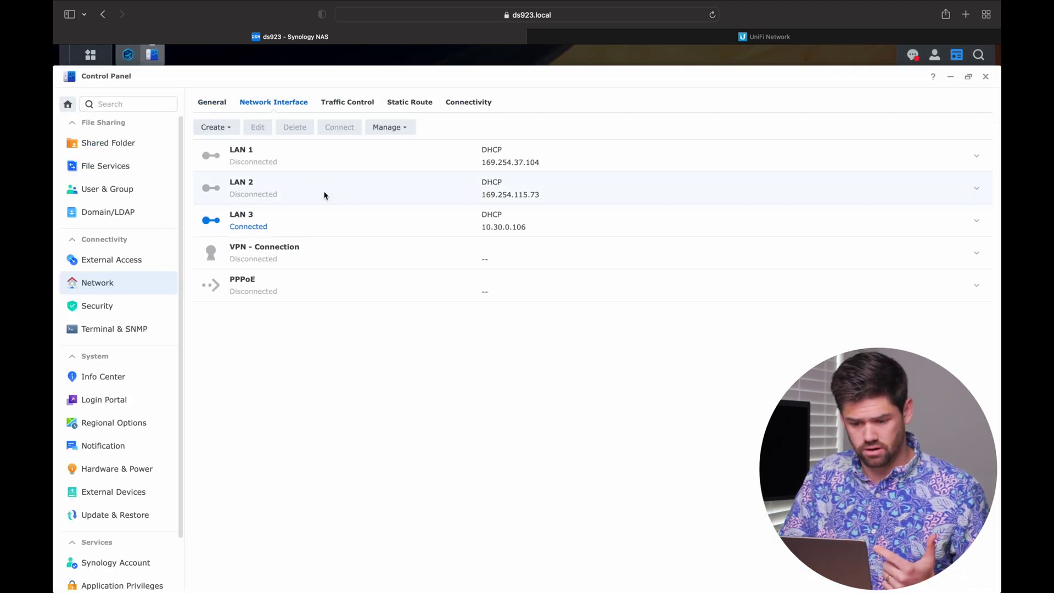
{"action": "left_click", "coordinate": [308, 224]}
{"action": "left_click_drag", "start_coordinate": [530, 226], "coordinate": [481, 229]}
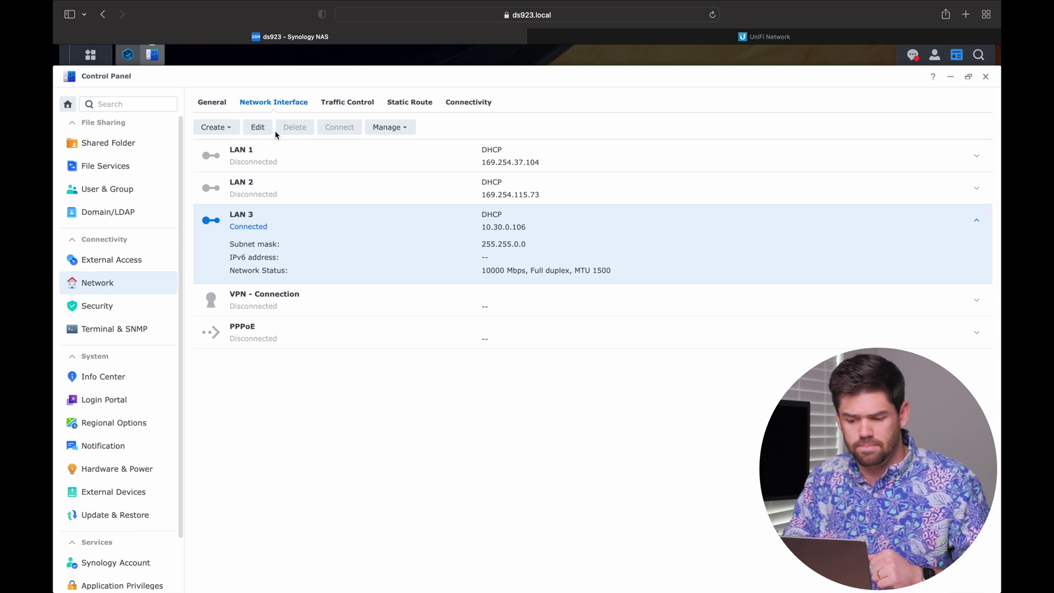
{"action": "left_click_drag", "start_coordinate": [533, 231], "coordinate": [486, 227]}
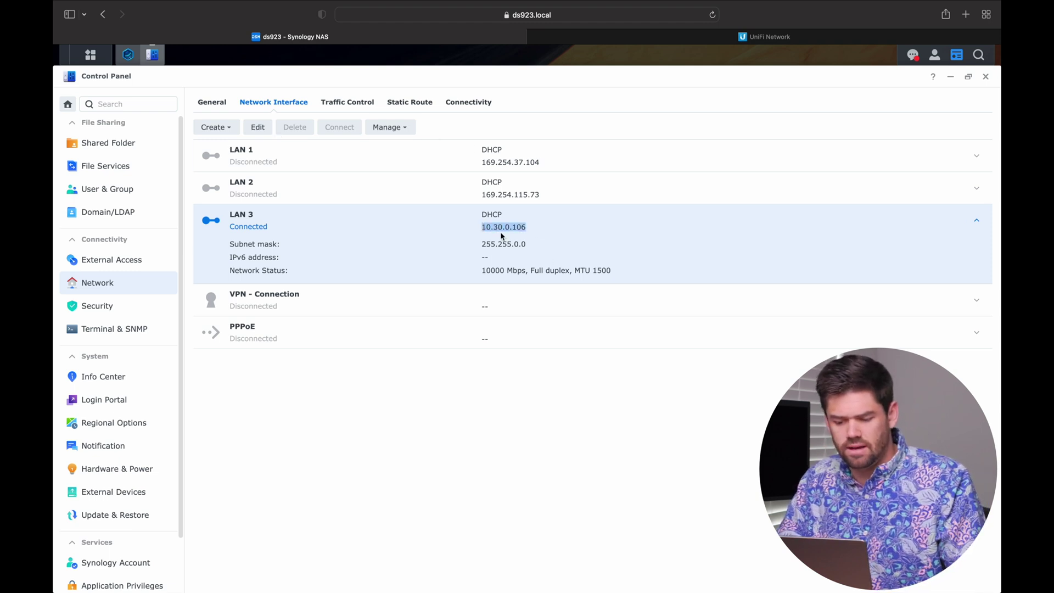
{"action": "right_click", "coordinate": [502, 227]}
{"action": "left_click", "coordinate": [513, 237]}
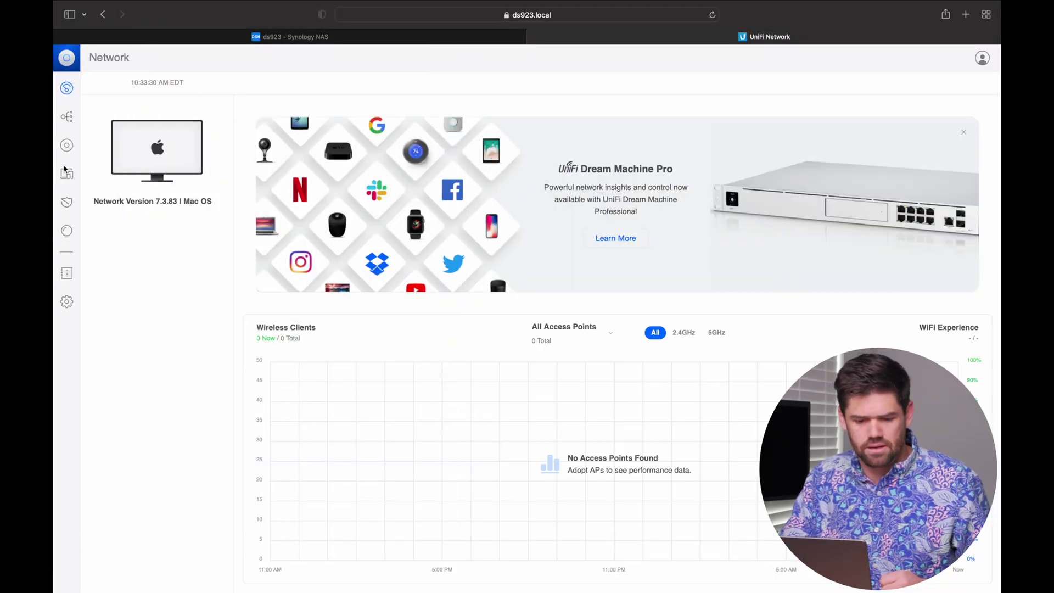
Step: Turn on Inform Host Override under System > Advanced and set the host to 10.30.0.106
{"action": "left_click", "coordinate": [67, 303]}
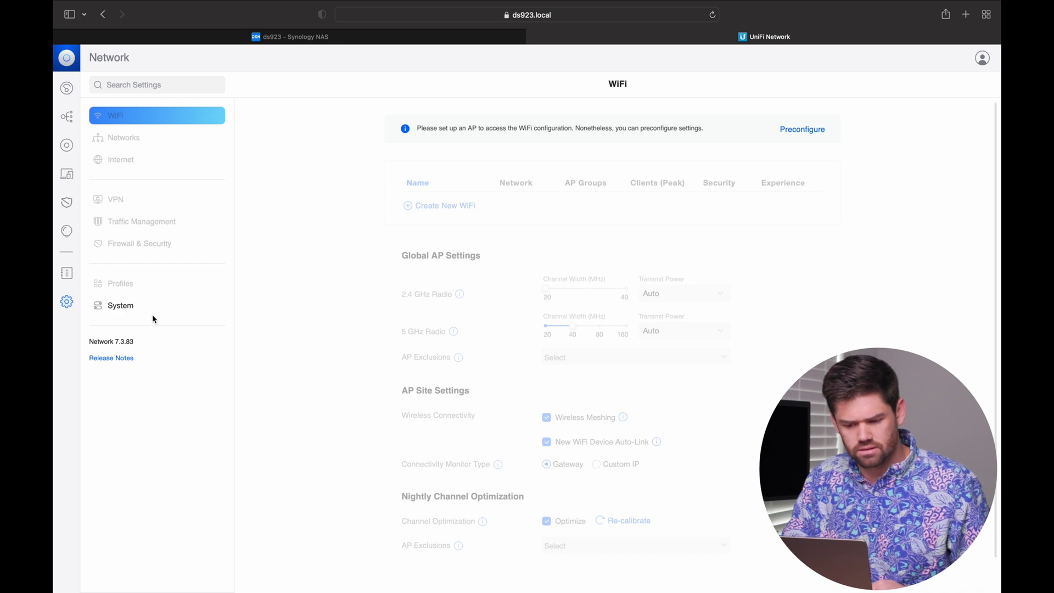
{"action": "left_click", "coordinate": [152, 312]}
{"action": "scroll", "coordinate": [442, 339], "scroll_direction": "down", "scroll_amount": 4}
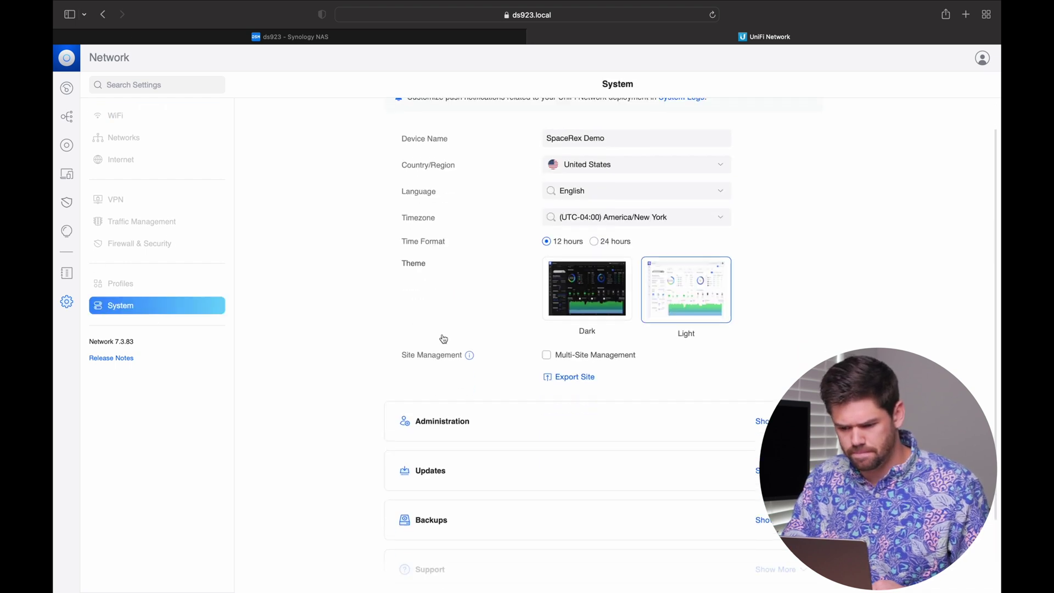
{"action": "scroll", "coordinate": [470, 461], "scroll_direction": "up", "scroll_amount": 1}
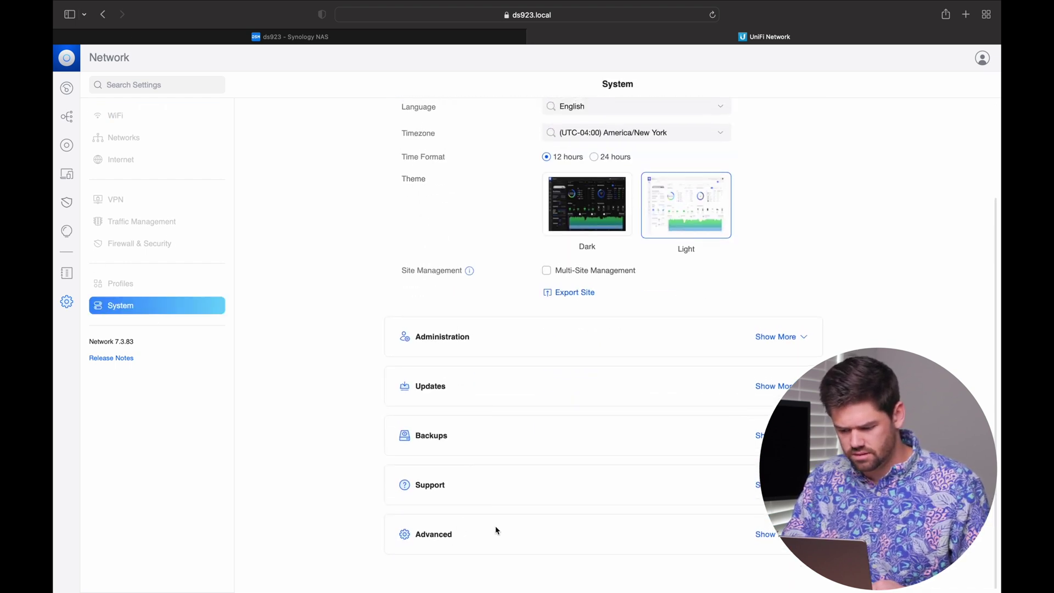
{"action": "left_click", "coordinate": [769, 534]}
{"action": "scroll", "coordinate": [758, 467], "scroll_direction": "down", "scroll_amount": 6}
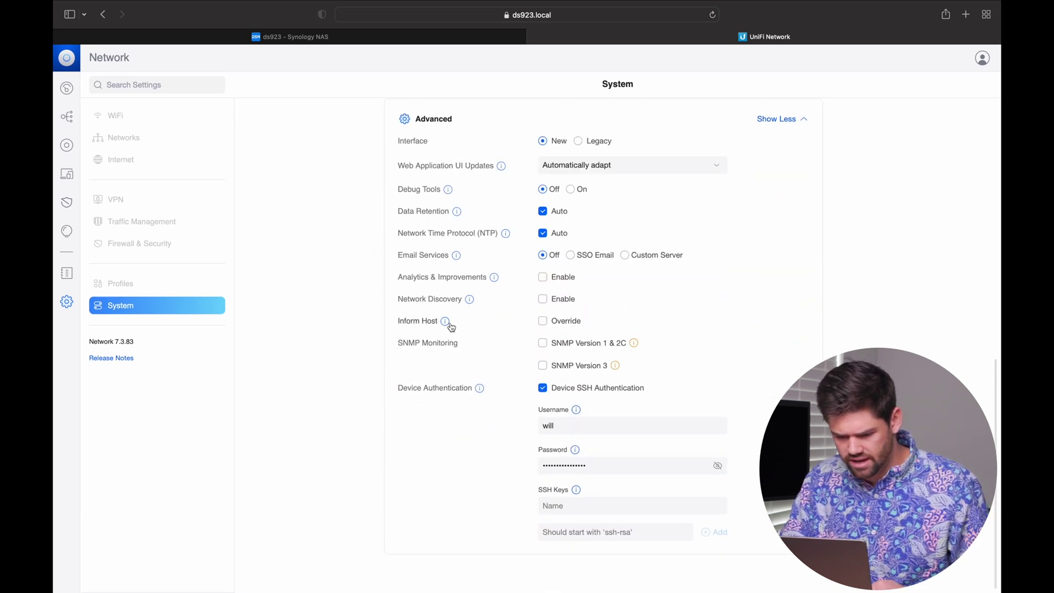
{"action": "left_click", "coordinate": [543, 321]}
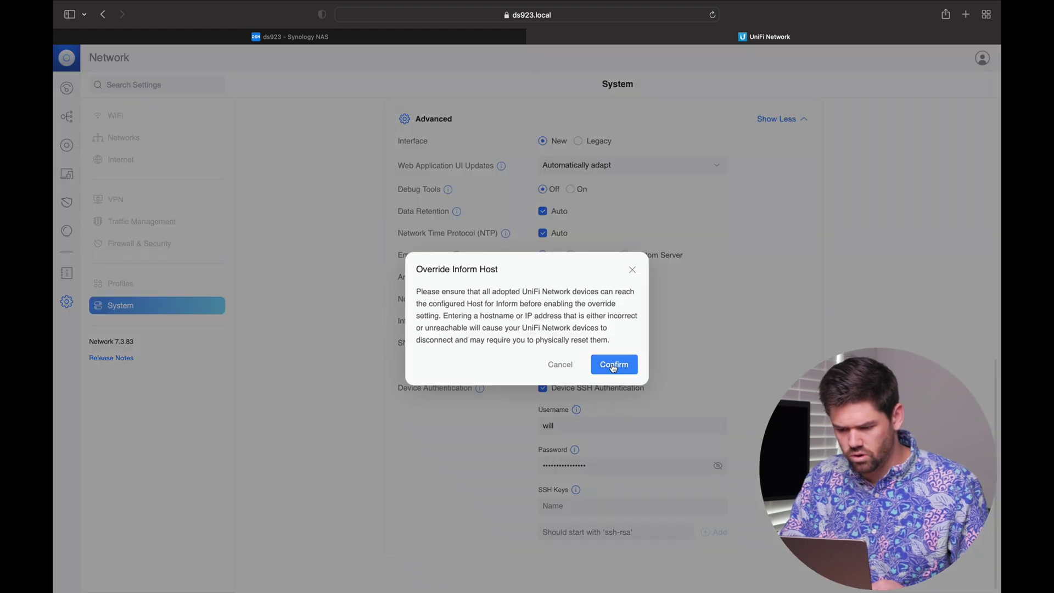
{"action": "left_click", "coordinate": [613, 365]}
{"action": "left_click_drag", "start_coordinate": [618, 347], "coordinate": [526, 351]}
{"action": "key", "text": "super+v"}
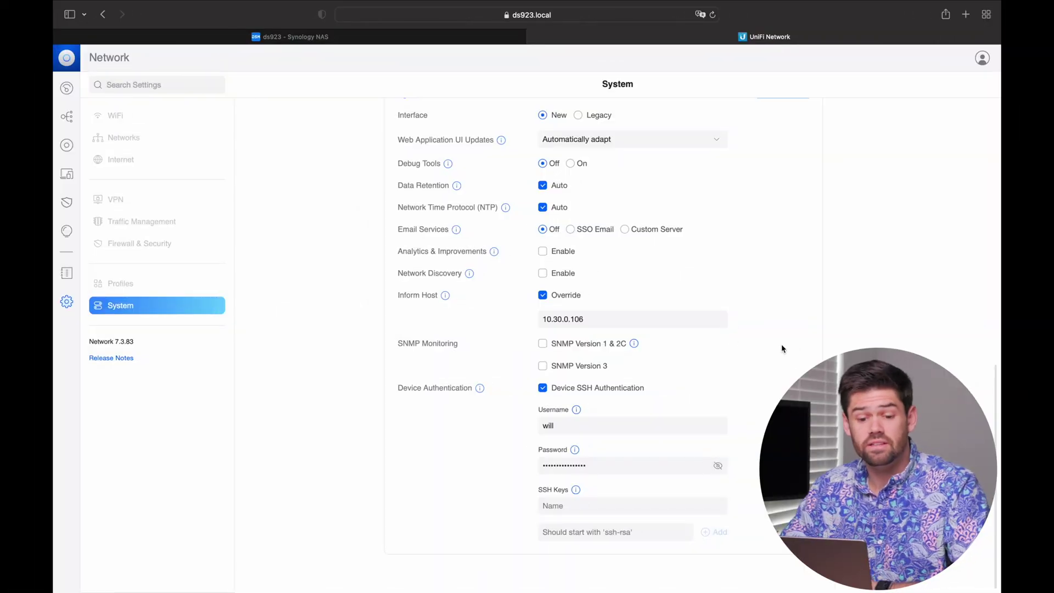
Step: Adopt the USW-Aggregation switch from the UniFi Devices list
{"action": "left_click", "coordinate": [72, 147]}
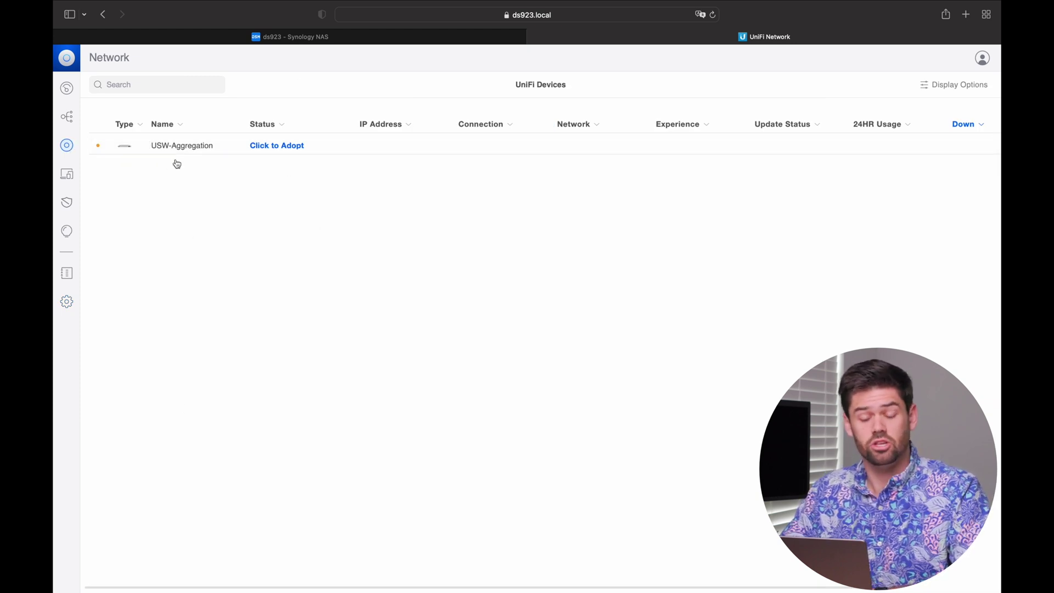
{"action": "left_click", "coordinate": [278, 145]}
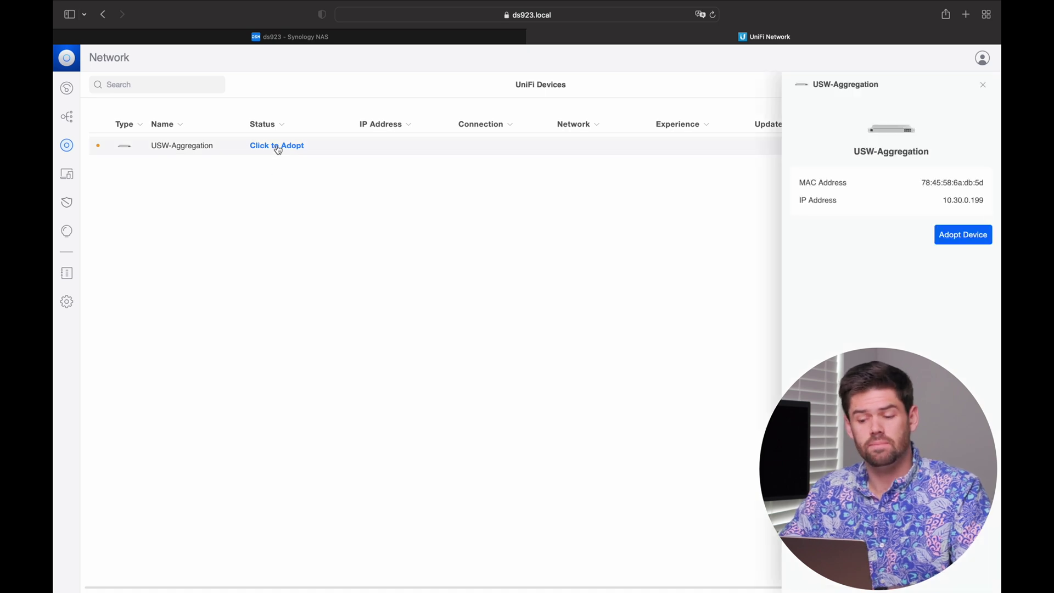
{"action": "left_click", "coordinate": [949, 236]}
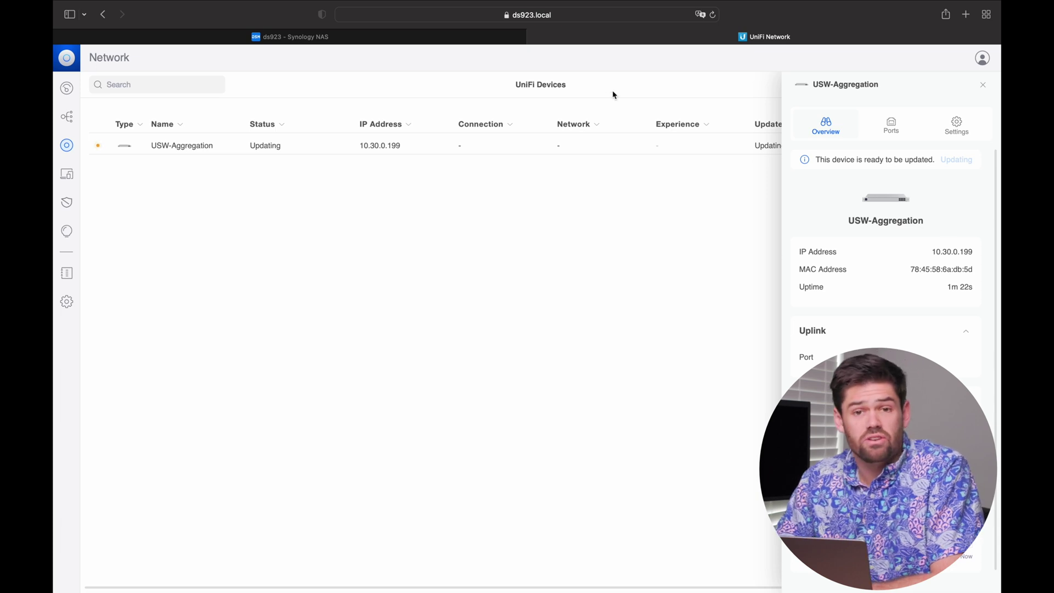
{"action": "left_click", "coordinate": [405, 37]}
Step: Recheck the 10.30.0.106 inform host in System settings, then open the USW-Aggregation switch details
{"action": "left_click", "coordinate": [239, 418]}
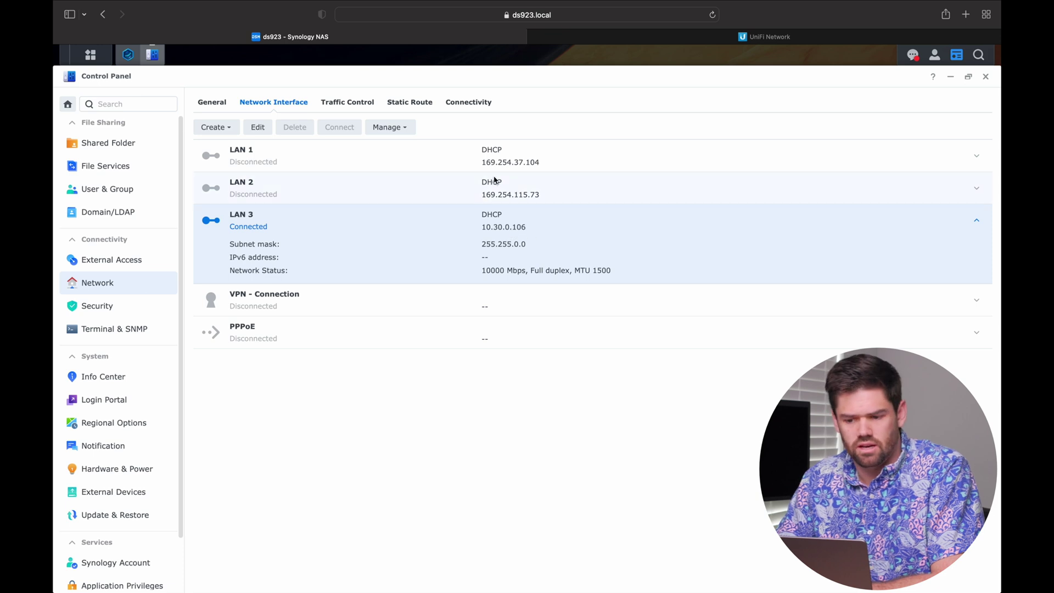
{"action": "left_click", "coordinate": [641, 37]}
{"action": "left_click", "coordinate": [67, 301]}
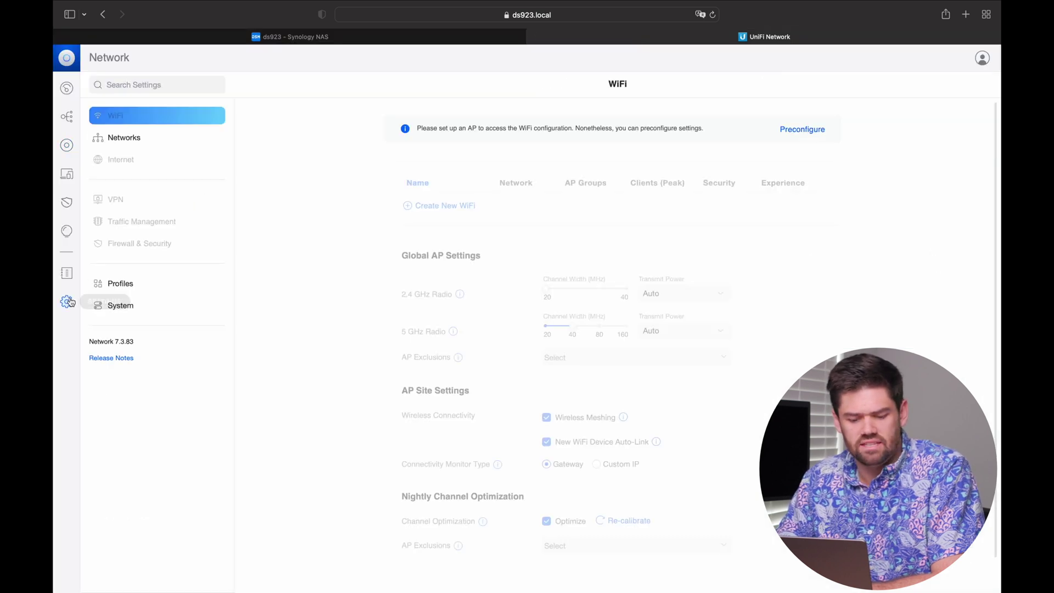
{"action": "left_click", "coordinate": [154, 283]}
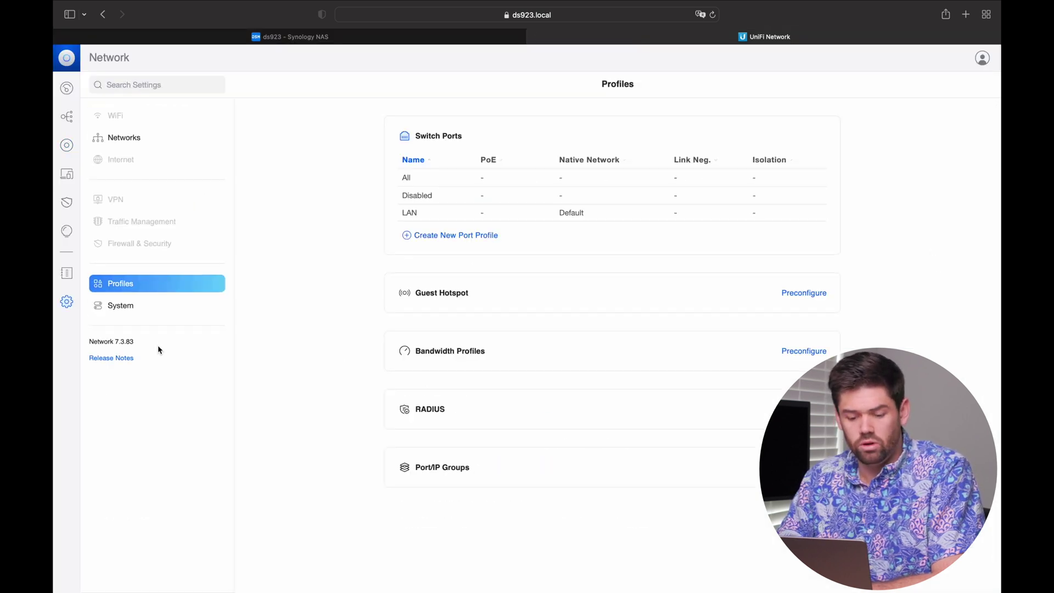
{"action": "left_click", "coordinate": [138, 306]}
{"action": "scroll", "coordinate": [538, 448], "scroll_direction": "down", "scroll_amount": 5}
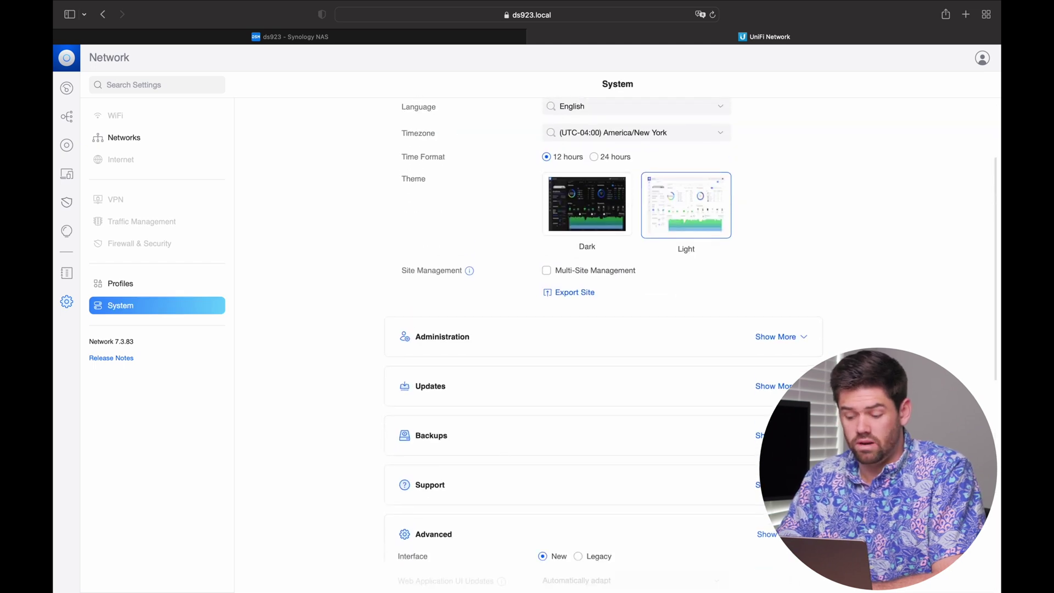
{"action": "scroll", "coordinate": [562, 329], "scroll_direction": "down", "scroll_amount": 8}
{"action": "left_click", "coordinate": [585, 319]}
{"action": "left_click_drag", "start_coordinate": [585, 318], "coordinate": [483, 319]}
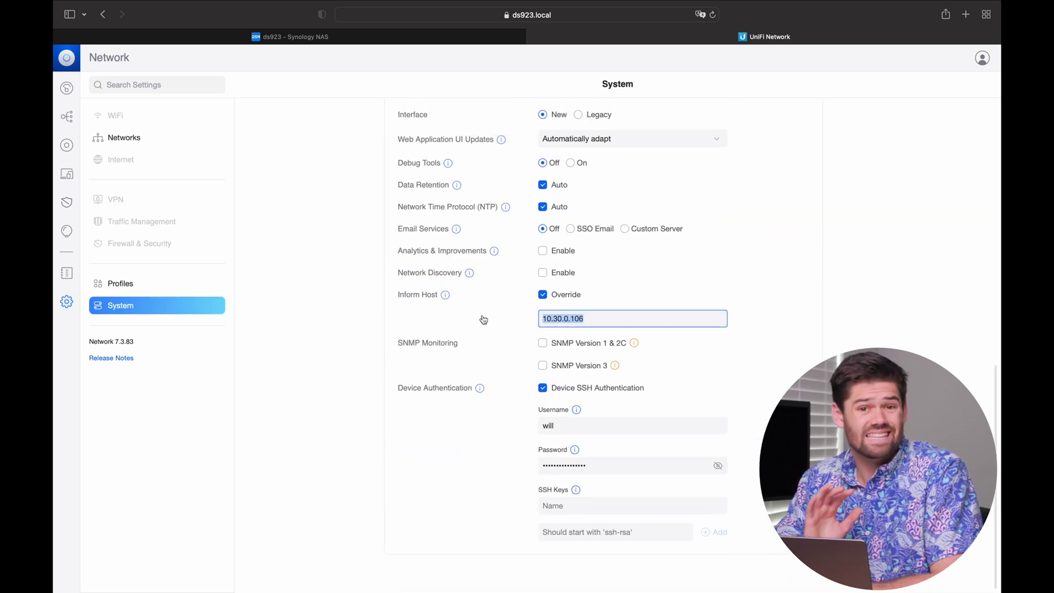
{"action": "left_click", "coordinate": [613, 299]}
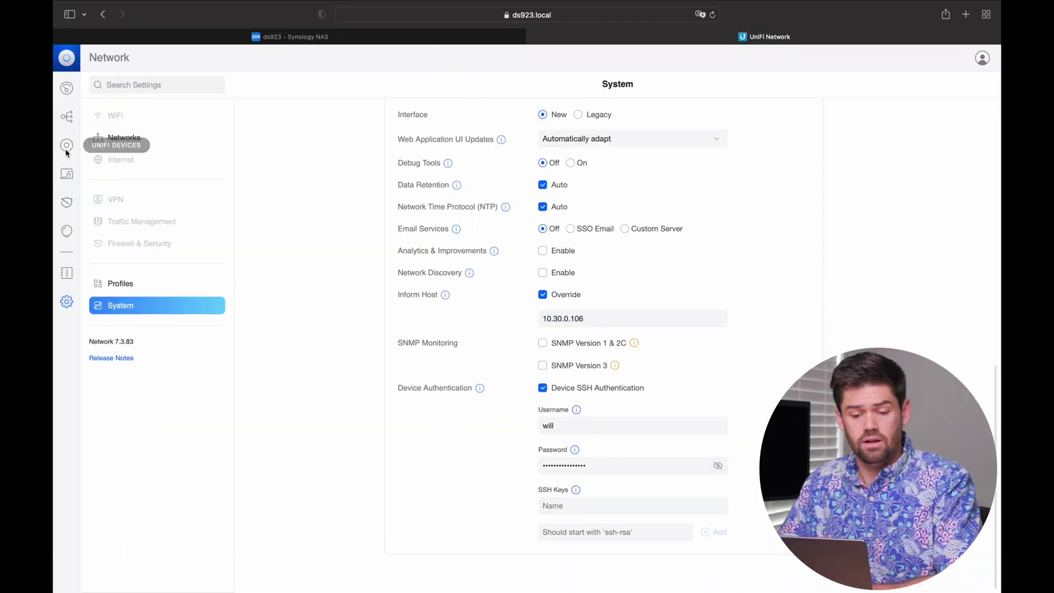
{"action": "left_click", "coordinate": [66, 146]}
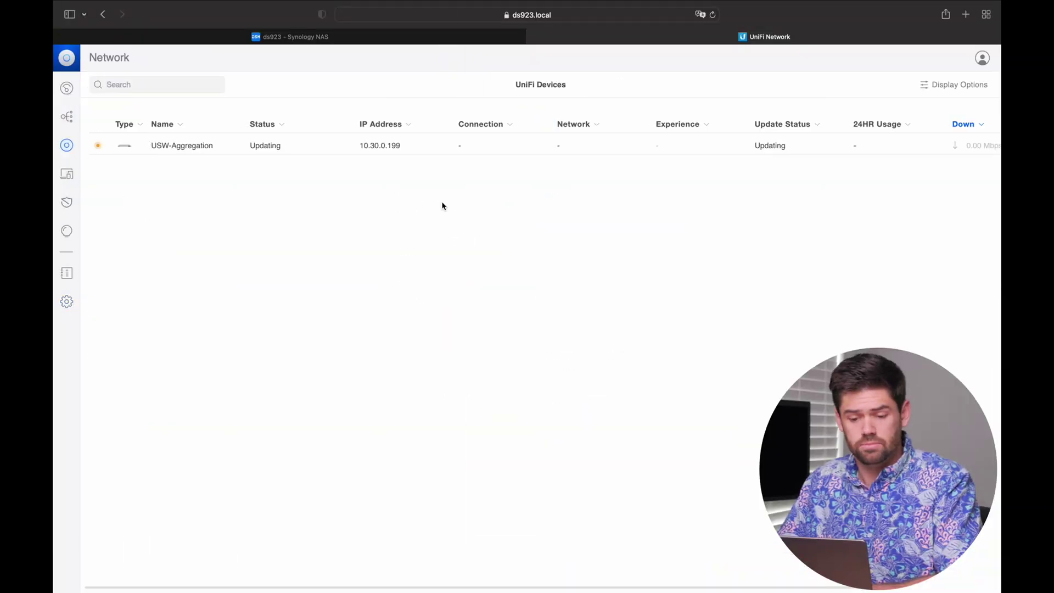
{"action": "left_click", "coordinate": [433, 152]}
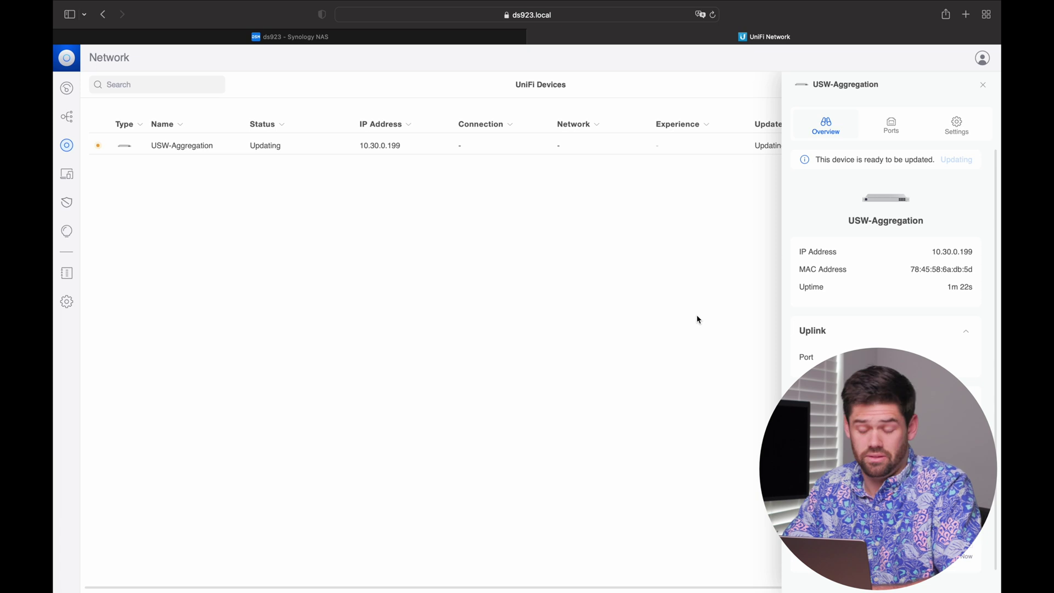
Step: Reschedule automatic backups to repeat weekly on Monday, keeping at most 30 backup files
{"action": "left_click", "coordinate": [67, 302]}
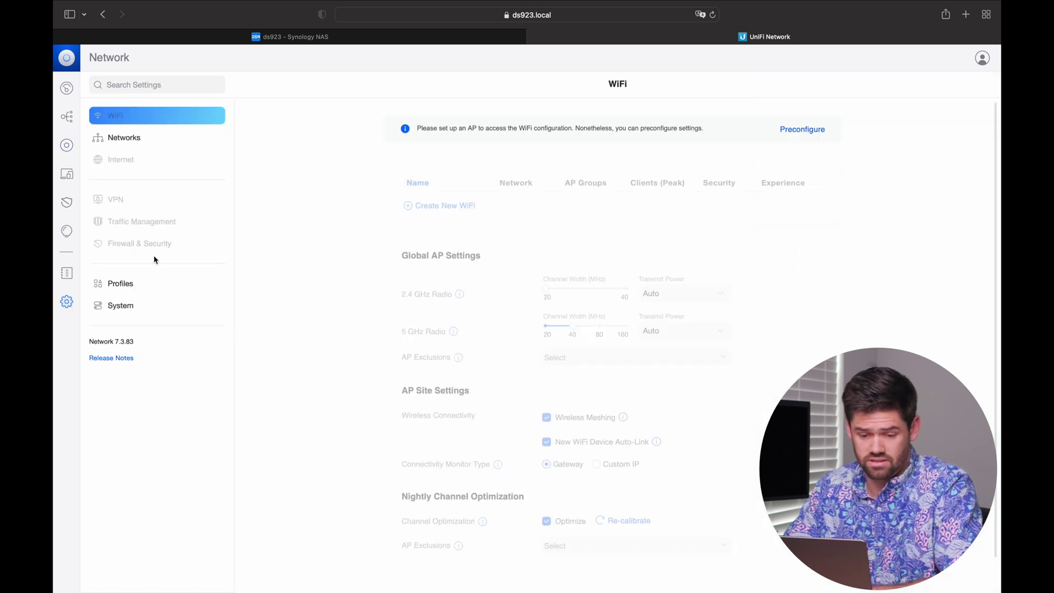
{"action": "left_click", "coordinate": [135, 291]}
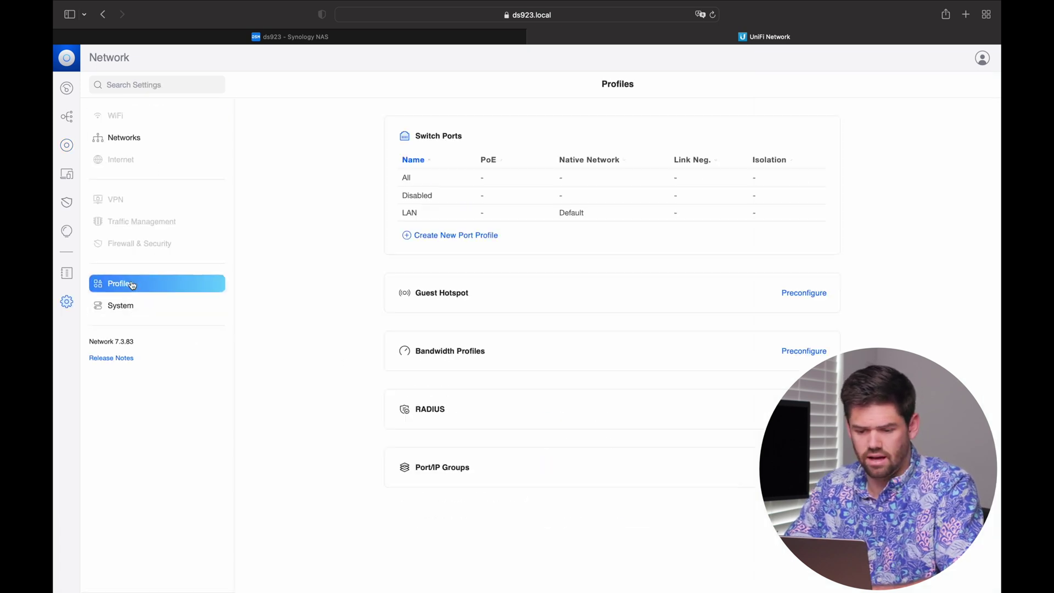
{"action": "left_click", "coordinate": [138, 303]}
{"action": "scroll", "coordinate": [732, 494], "scroll_direction": "down", "scroll_amount": 4}
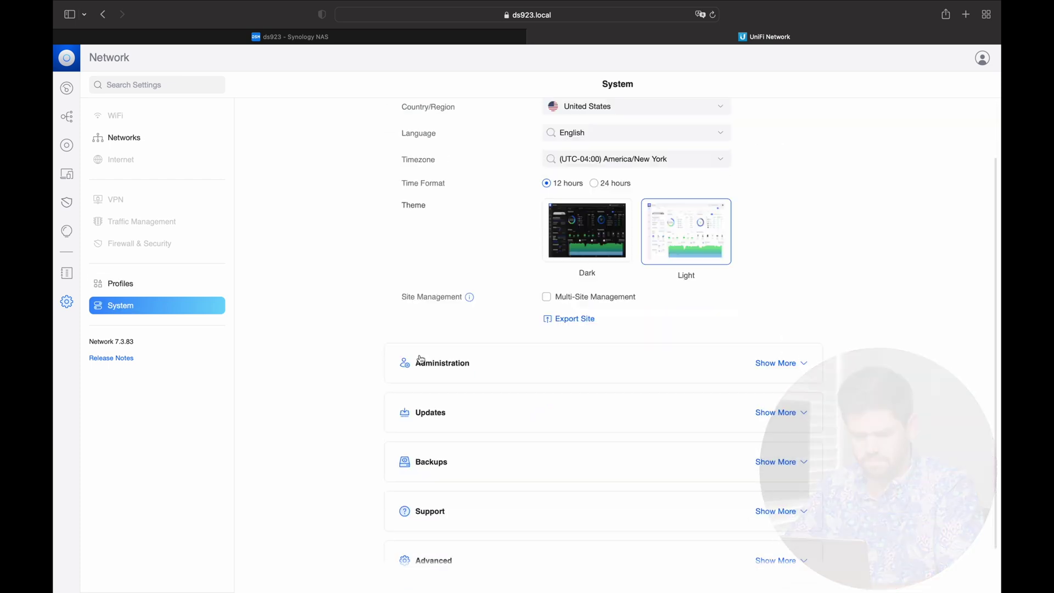
{"action": "left_click", "coordinate": [795, 435]}
{"action": "scroll", "coordinate": [795, 437], "scroll_direction": "down", "scroll_amount": 2}
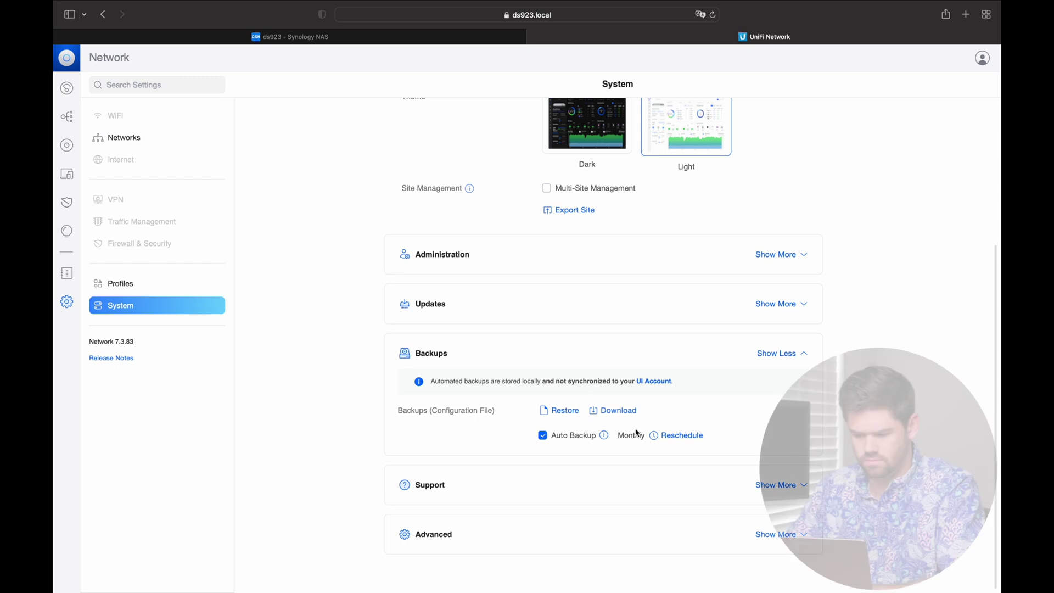
{"action": "left_click", "coordinate": [677, 436]}
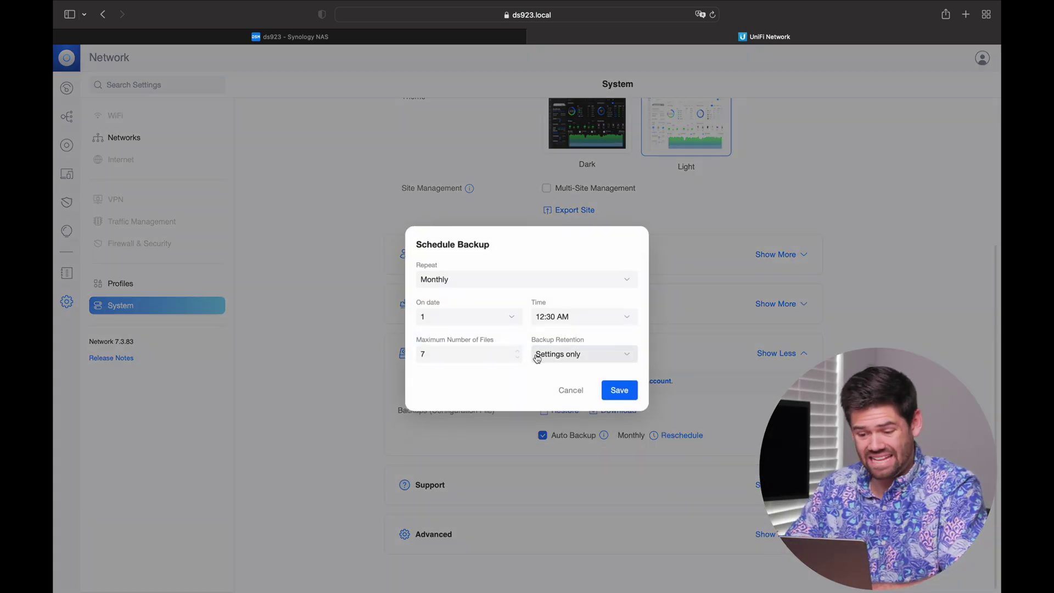
{"action": "left_click", "coordinate": [524, 287]}
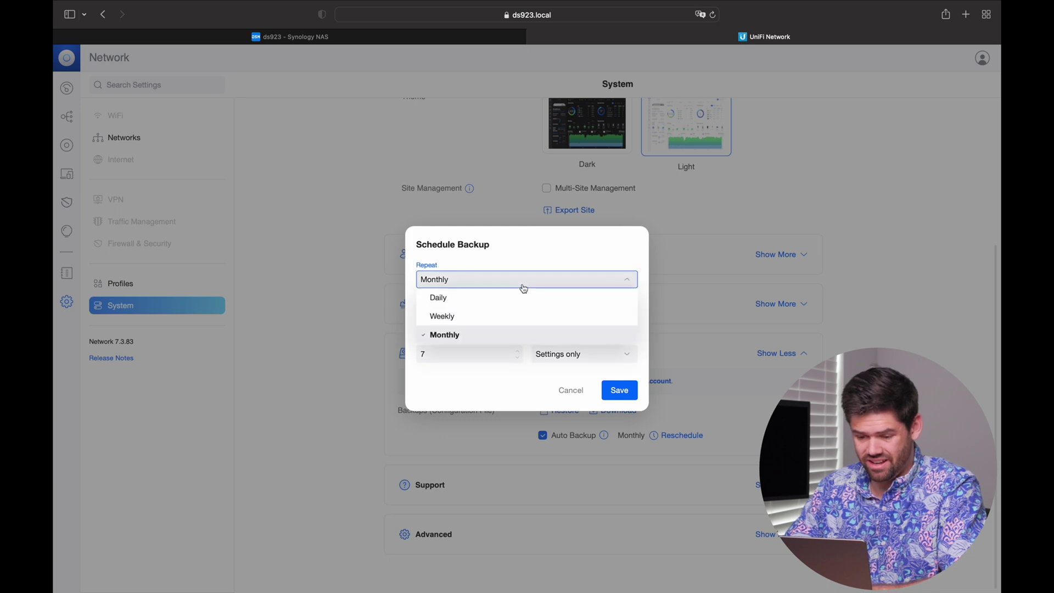
{"action": "left_click", "coordinate": [512, 320]}
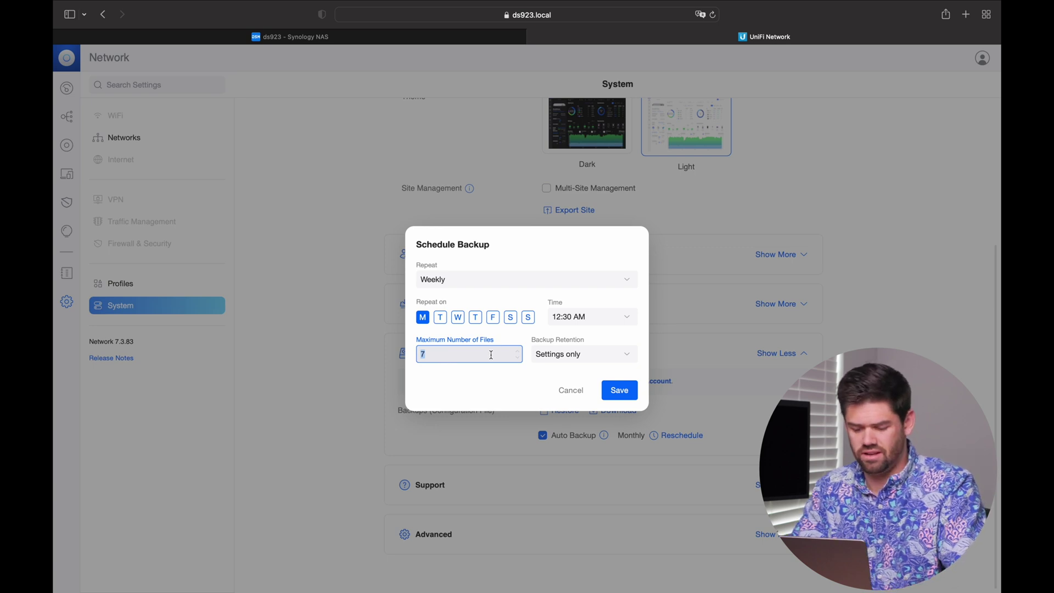
{"action": "left_click", "coordinate": [498, 379]}
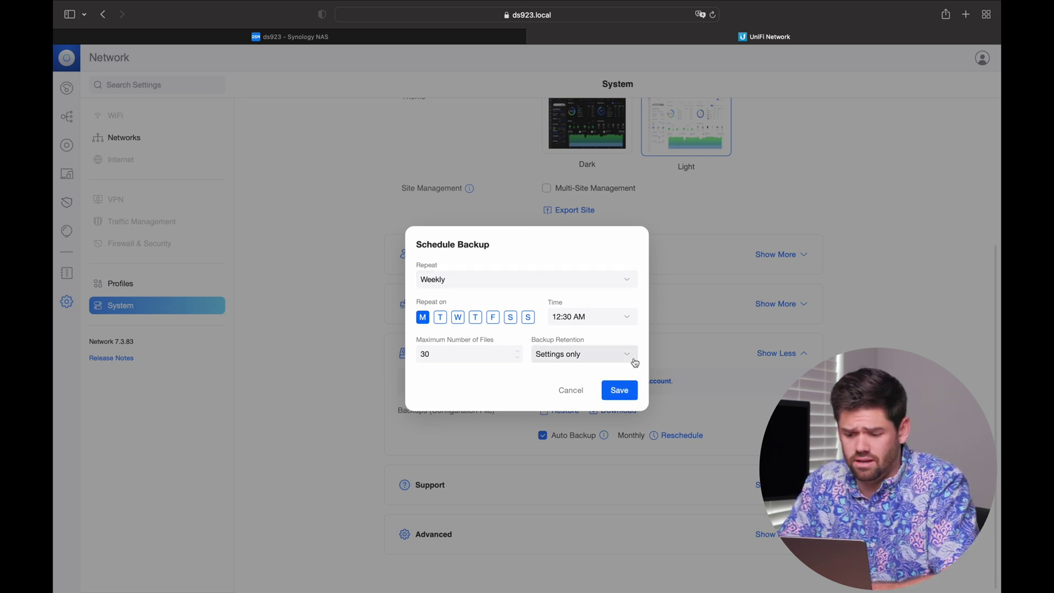
{"action": "left_click", "coordinate": [619, 390]}
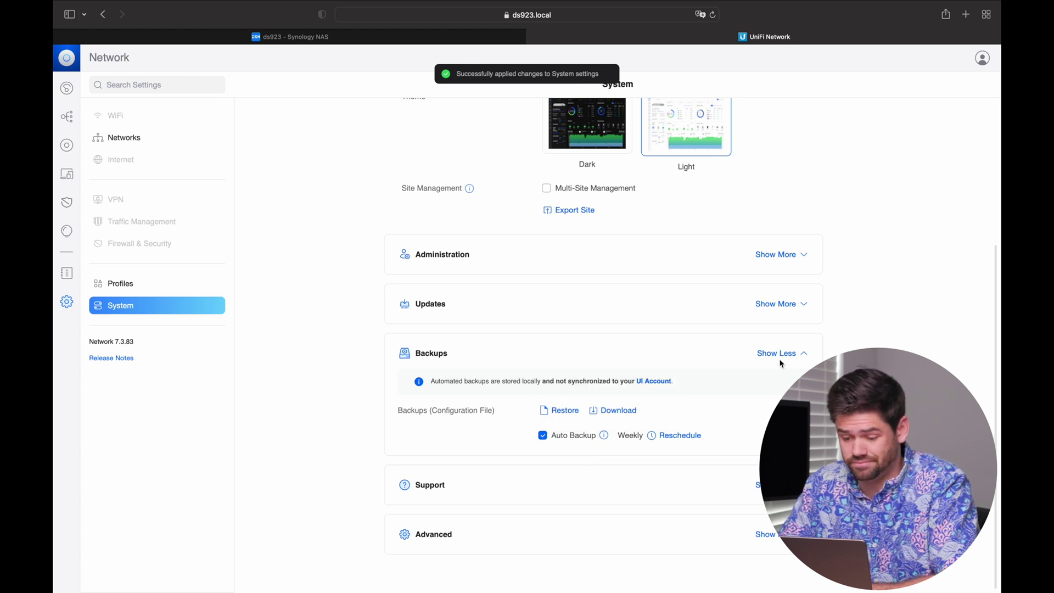
Step: Download a configuration backup of the UniFi controller
{"action": "left_click", "coordinate": [618, 413]}
{"action": "left_click", "coordinate": [618, 328]}
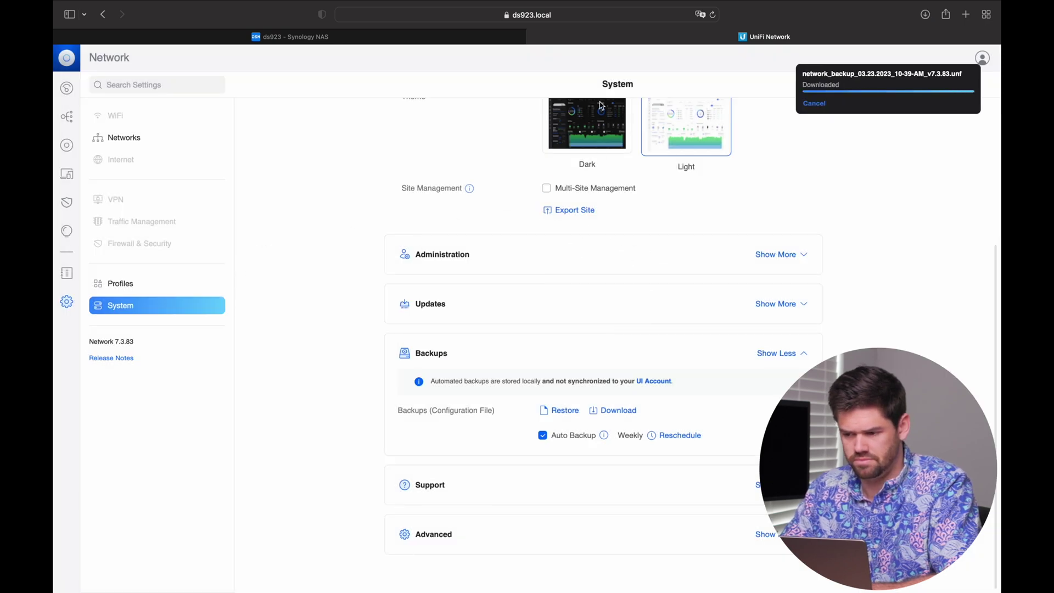
{"action": "left_click", "coordinate": [412, 38]}
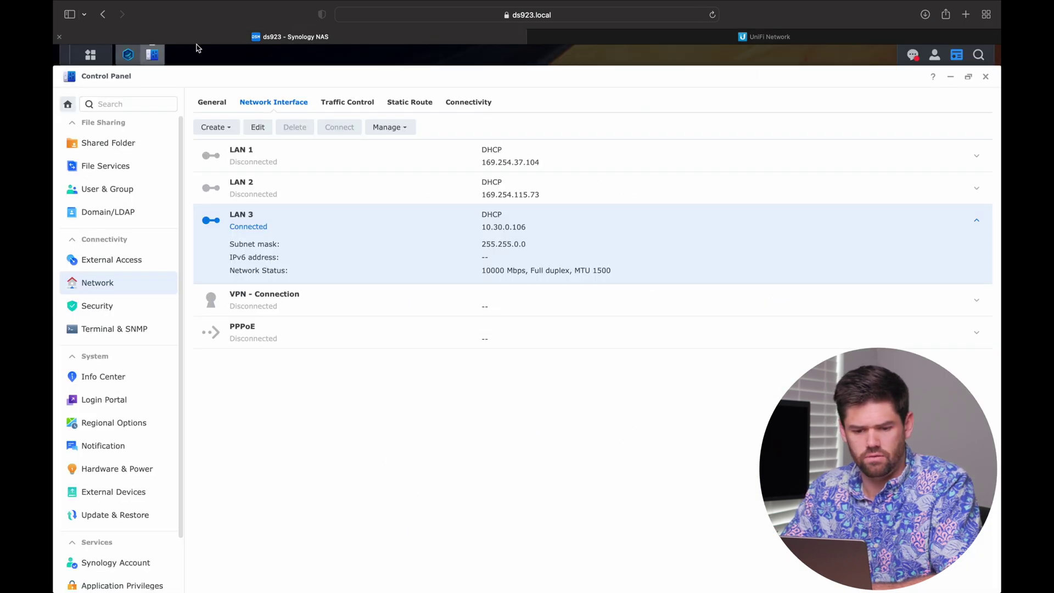
Step: Open File Station and browse into docker > UniFi > data > backup to see the backups
{"action": "left_click", "coordinate": [90, 55]}
{"action": "left_click", "coordinate": [348, 308]}
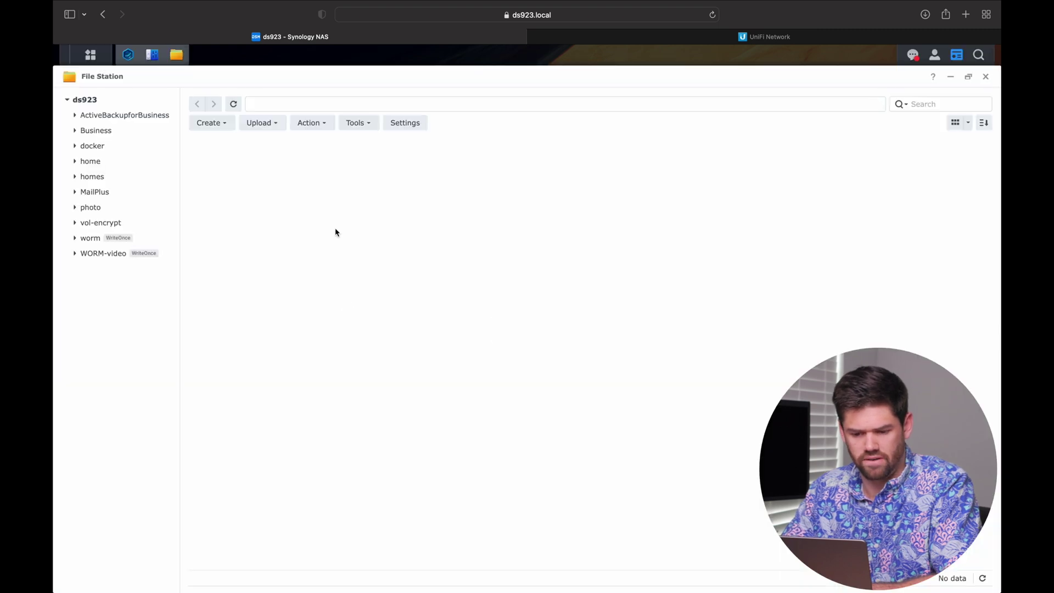
{"action": "left_click", "coordinate": [99, 147]}
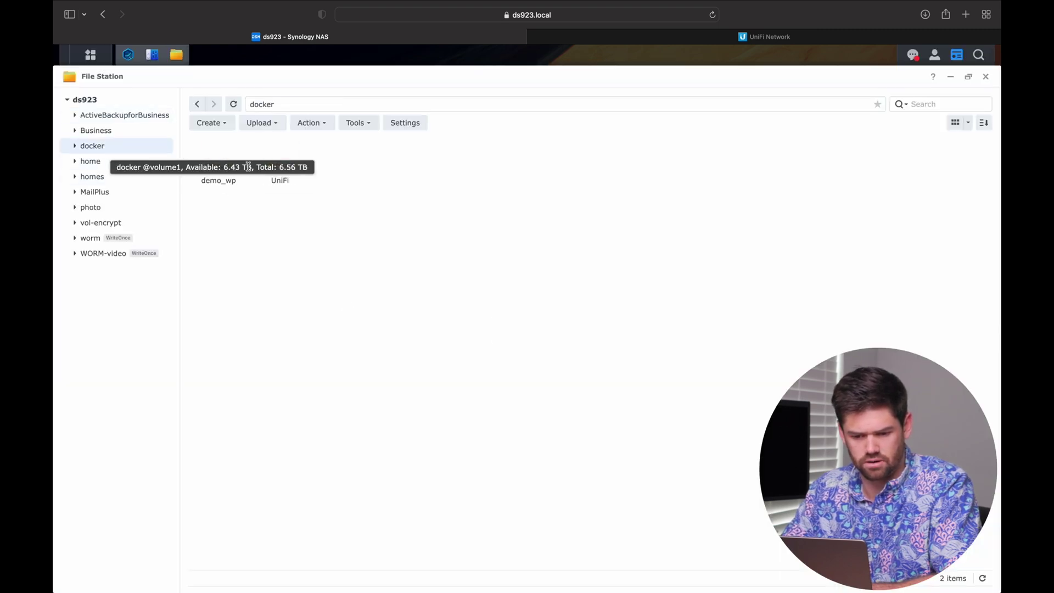
{"action": "double_click", "coordinate": [279, 163]}
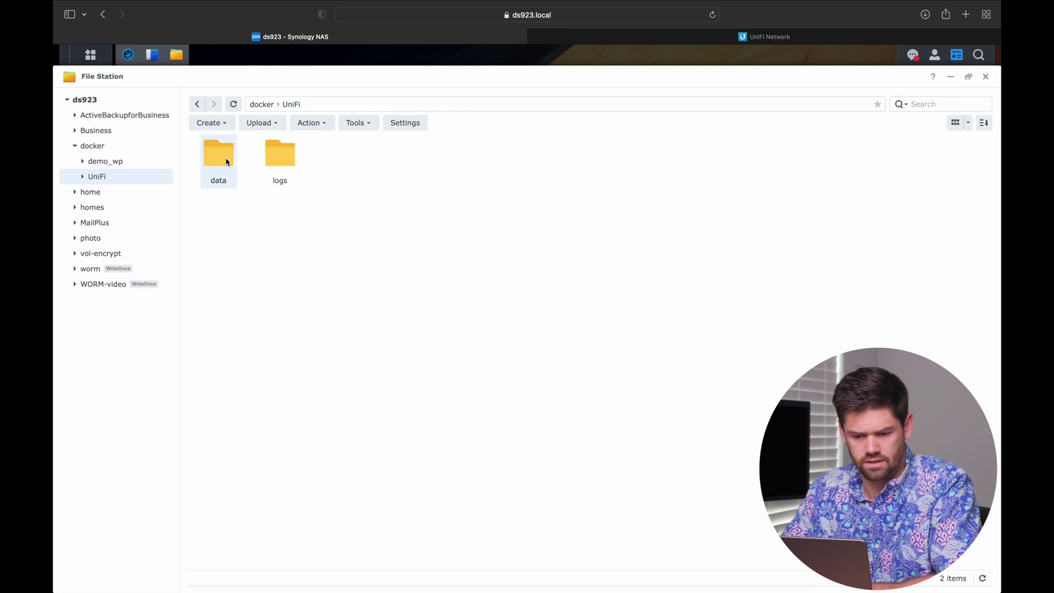
{"action": "double_click", "coordinate": [225, 160]}
{"action": "double_click", "coordinate": [225, 162]}
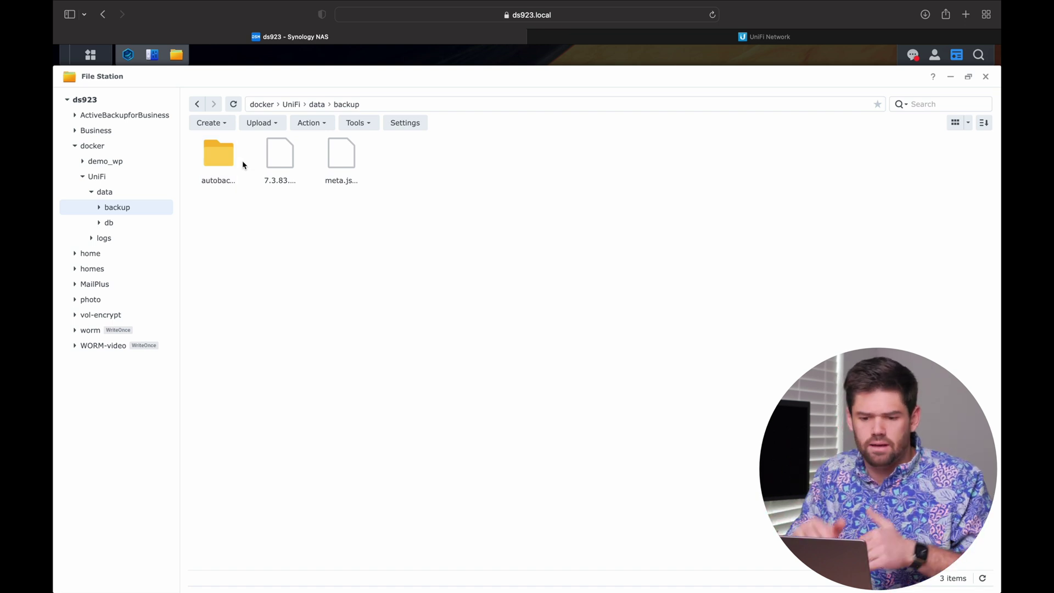
{"action": "left_click", "coordinate": [646, 36]}
Step: Inspect the USW-Aggregation switch's Ports, Settings and Overview, then reload to refresh its status
{"action": "left_click", "coordinate": [66, 144]}
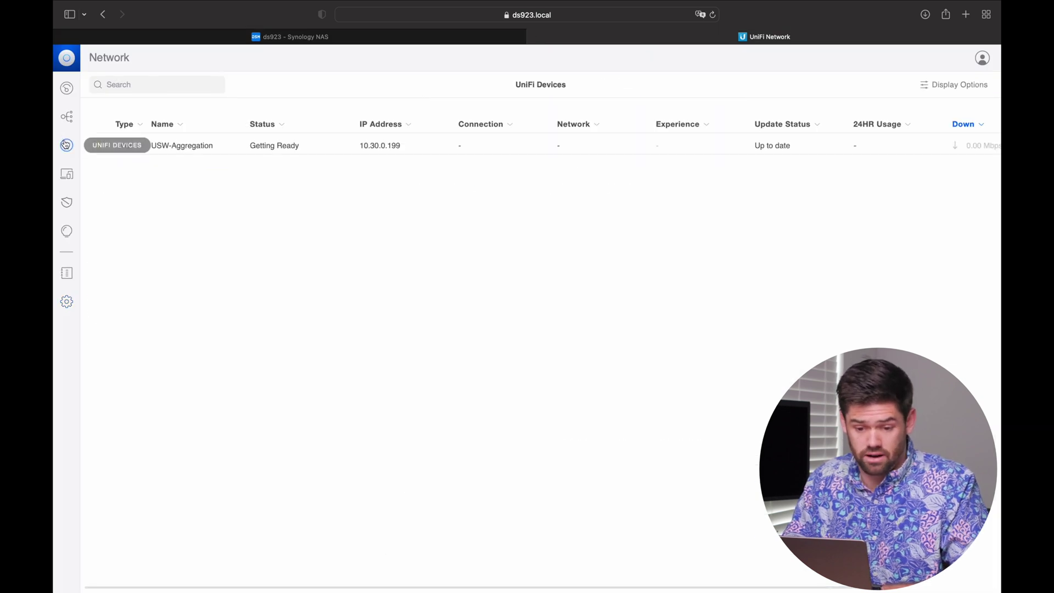
{"action": "left_click", "coordinate": [655, 145]}
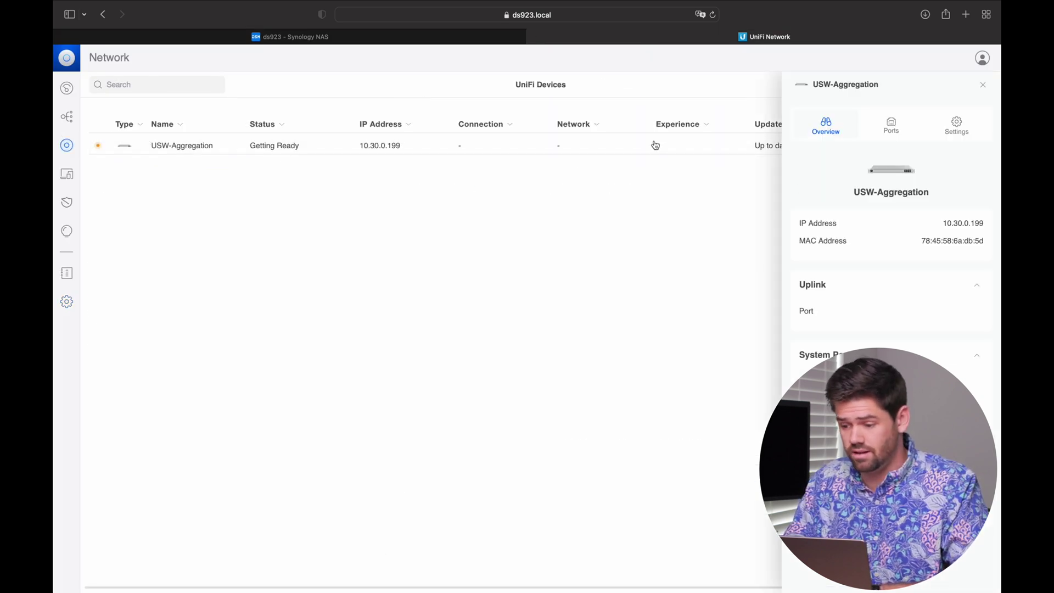
{"action": "left_click", "coordinate": [882, 131]}
{"action": "left_click", "coordinate": [958, 128]}
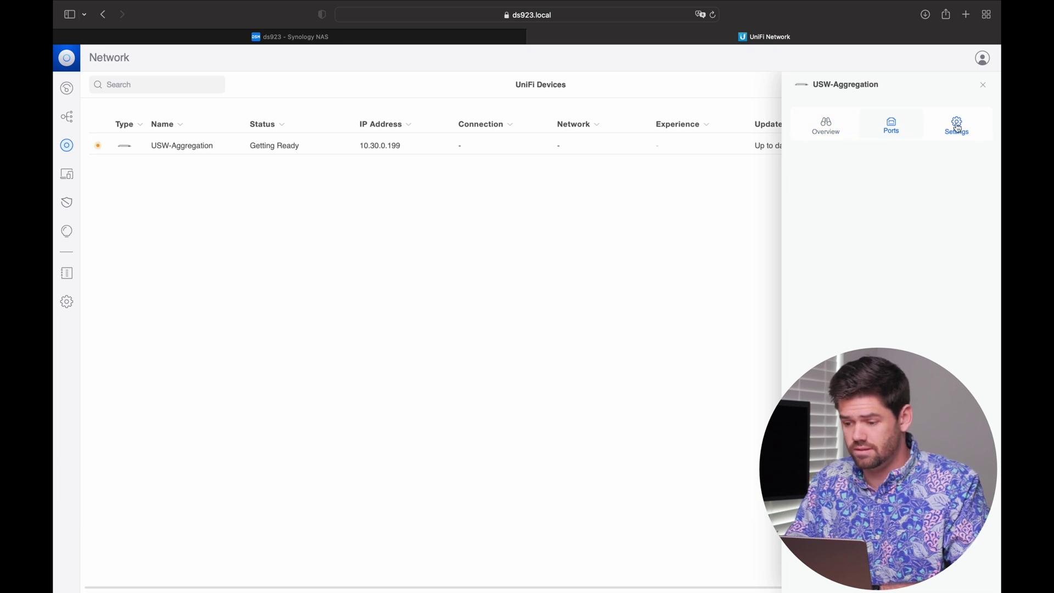
{"action": "left_click", "coordinate": [824, 133]}
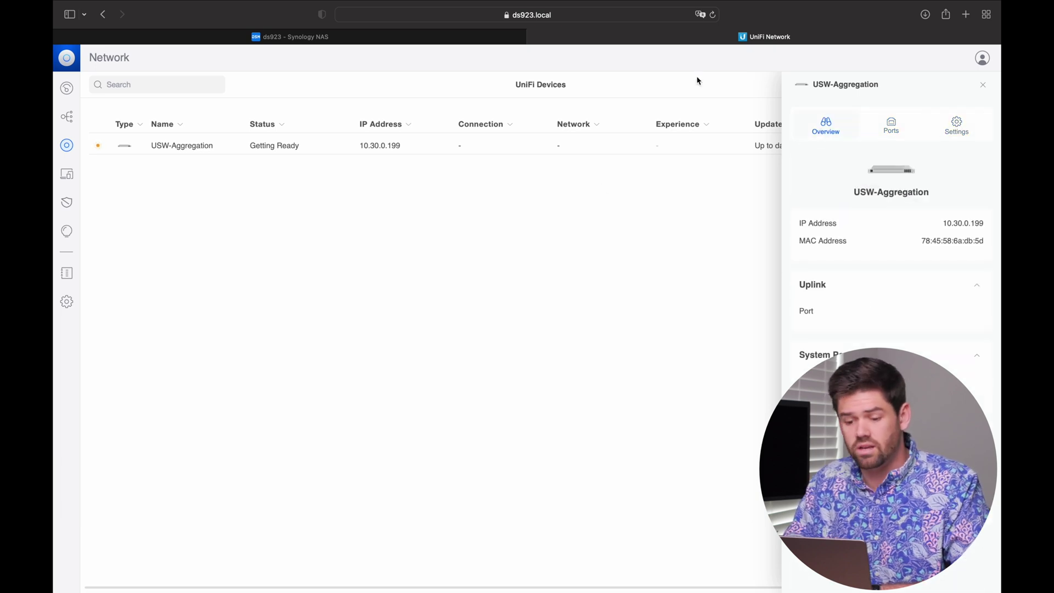
{"action": "left_click", "coordinate": [712, 16]}
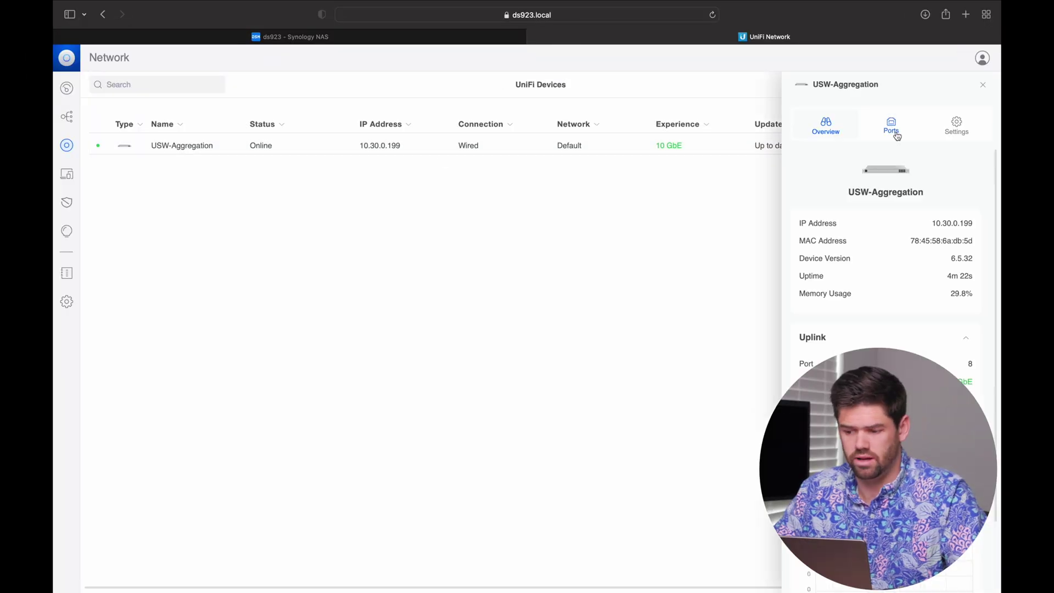
{"action": "left_click", "coordinate": [891, 128]}
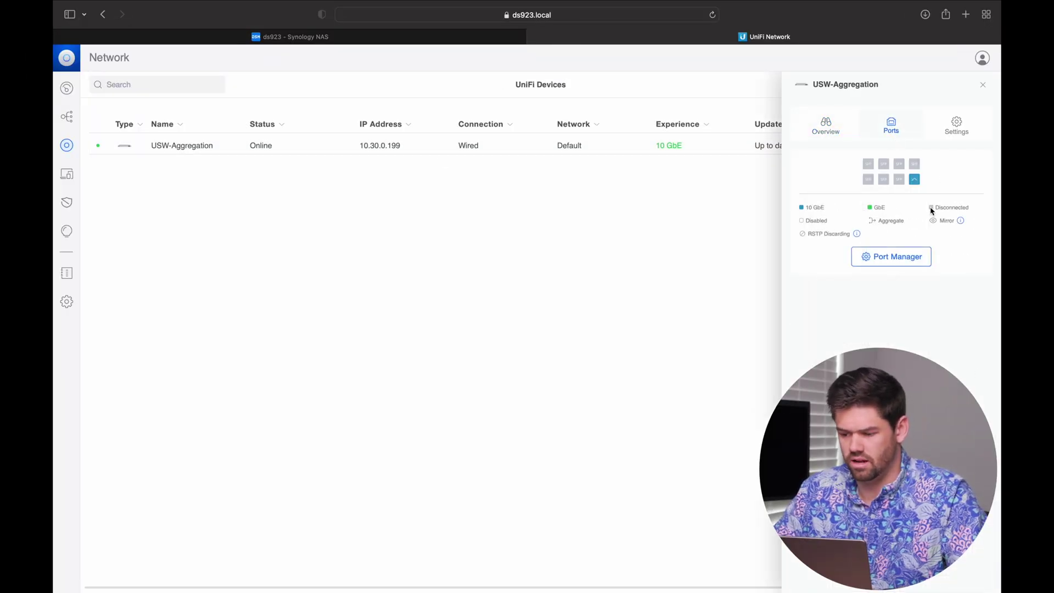
{"action": "left_click", "coordinate": [955, 125]}
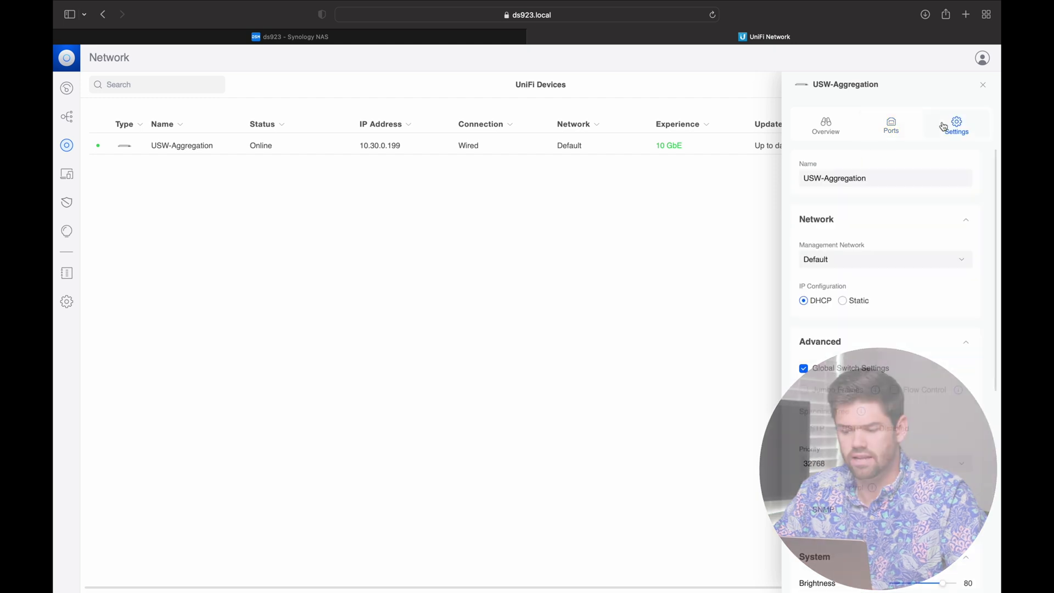
{"action": "scroll", "coordinate": [849, 269], "scroll_direction": "down", "scroll_amount": 10}
{"action": "scroll", "coordinate": [849, 266], "scroll_direction": "up", "scroll_amount": 10}
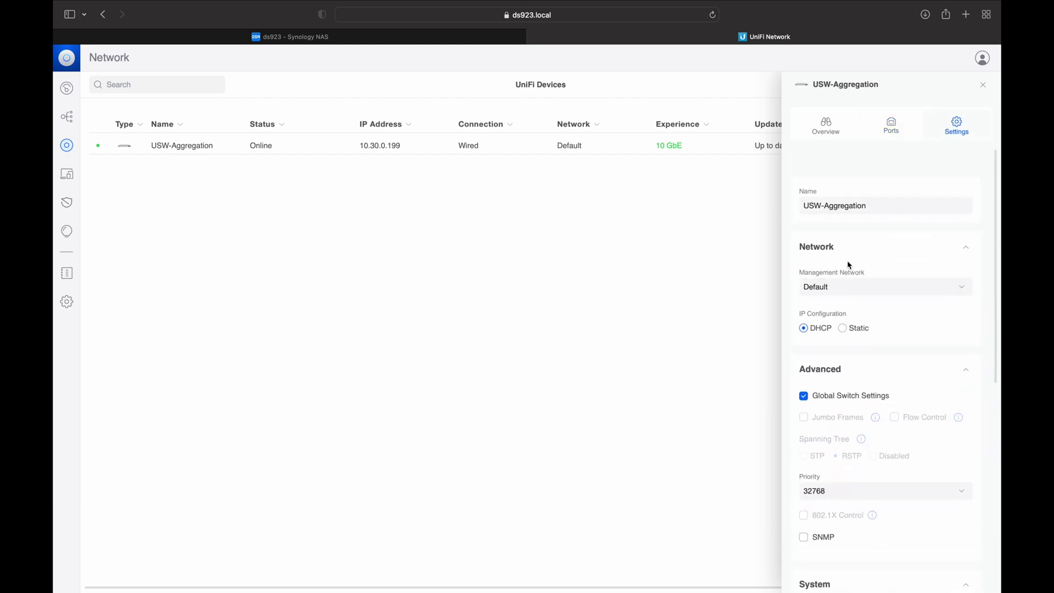
{"action": "left_click", "coordinate": [826, 126]}
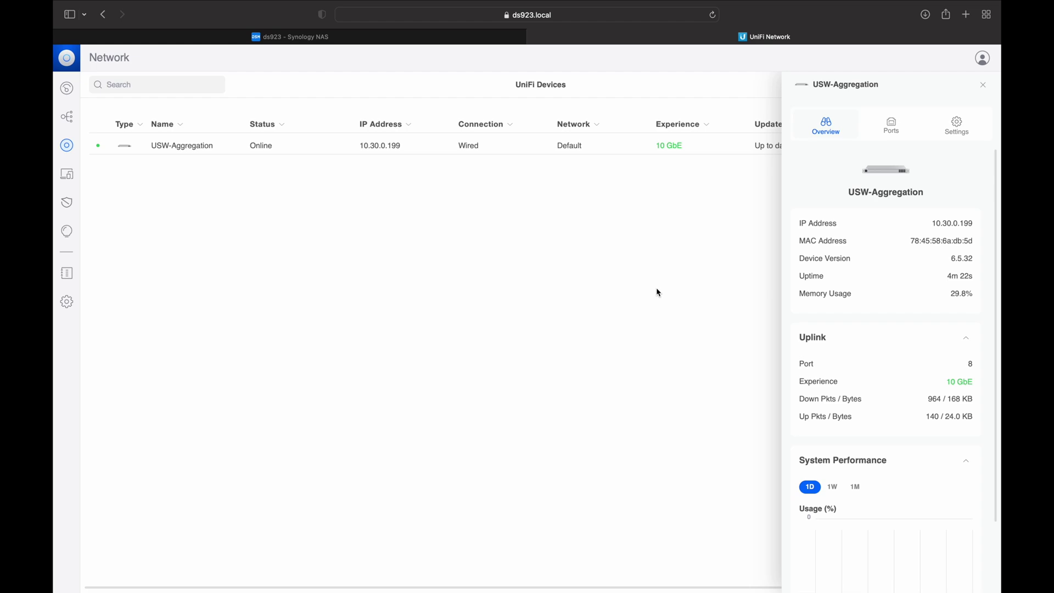